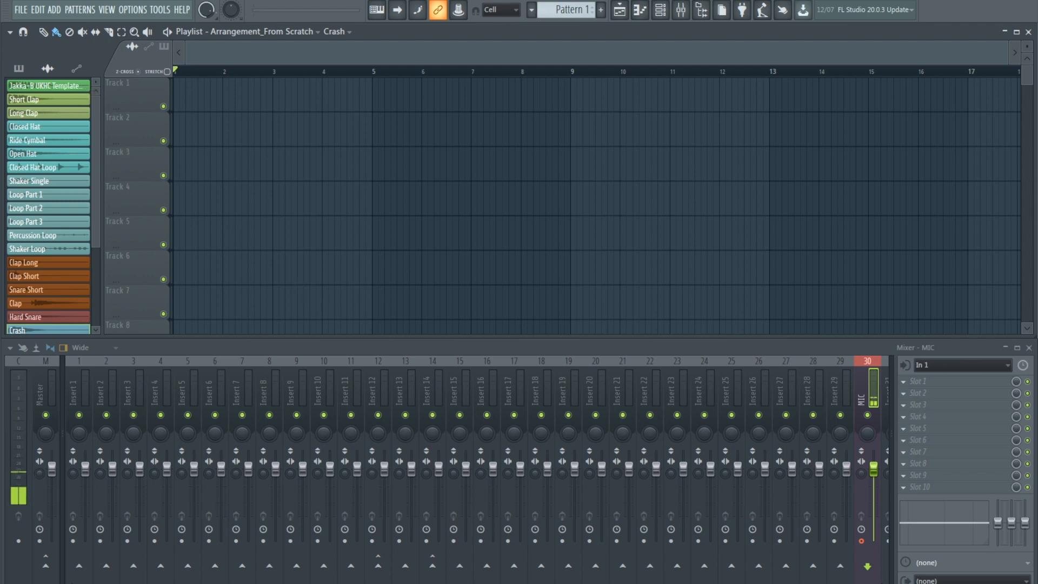
Paint Jakka-B UKHC Template Kick clips on every beat of bars 1 to 4 on Track 1, and set those bars as the playback selection
{"action": "left_click", "coordinate": [75, 390]}
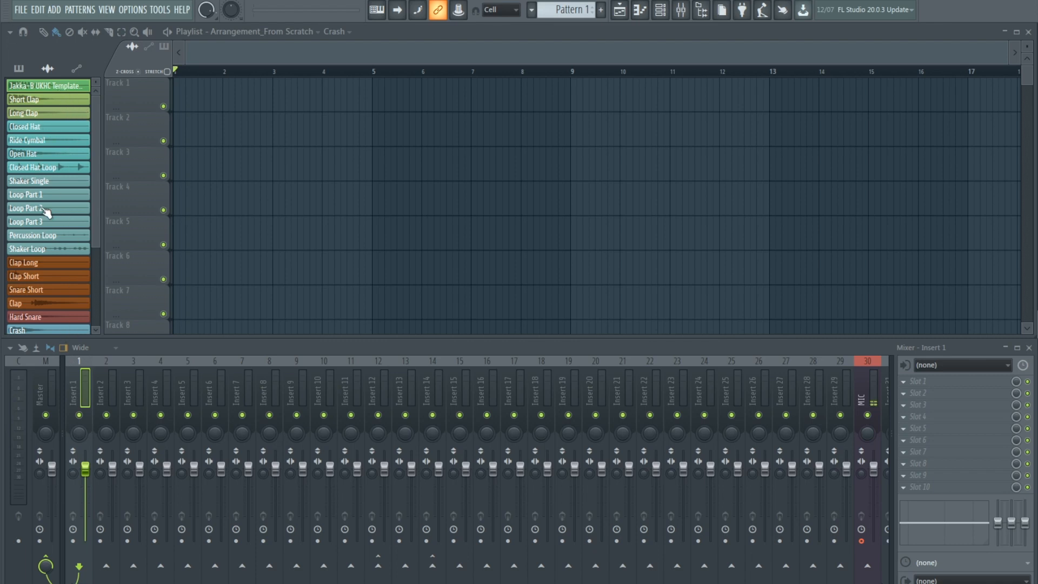
{"action": "left_click_drag", "start_coordinate": [97, 135], "coordinate": [96, 135]}
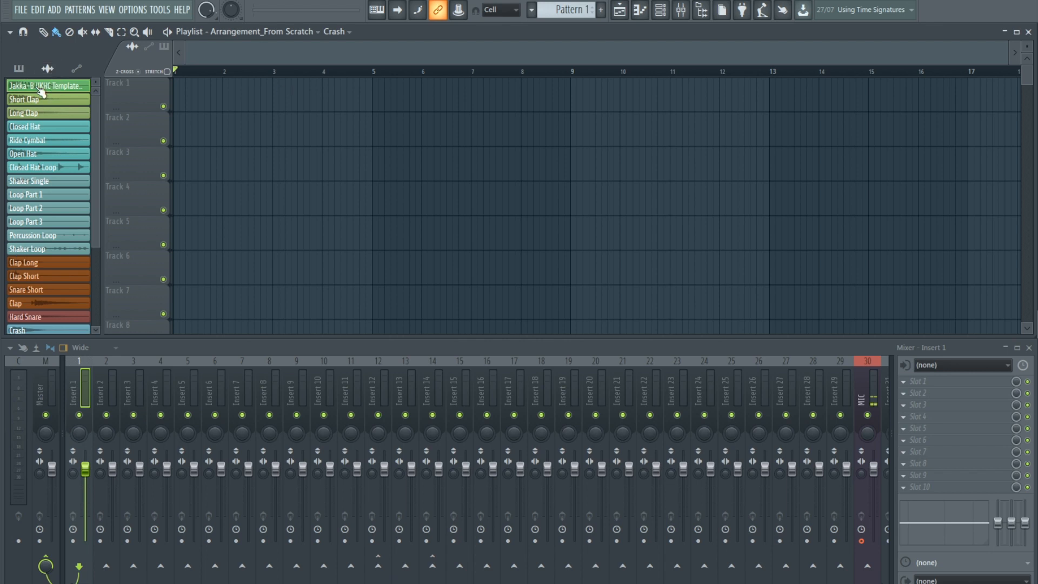
{"action": "mouse_move", "coordinate": [222, 99]}
{"action": "left_mouse_down"}
{"action": "mouse_move", "coordinate": [179, 102]}
{"action": "mouse_move", "coordinate": [389, 103]}
{"action": "left_mouse_up"}
{"action": "right_click", "coordinate": [388, 102]}
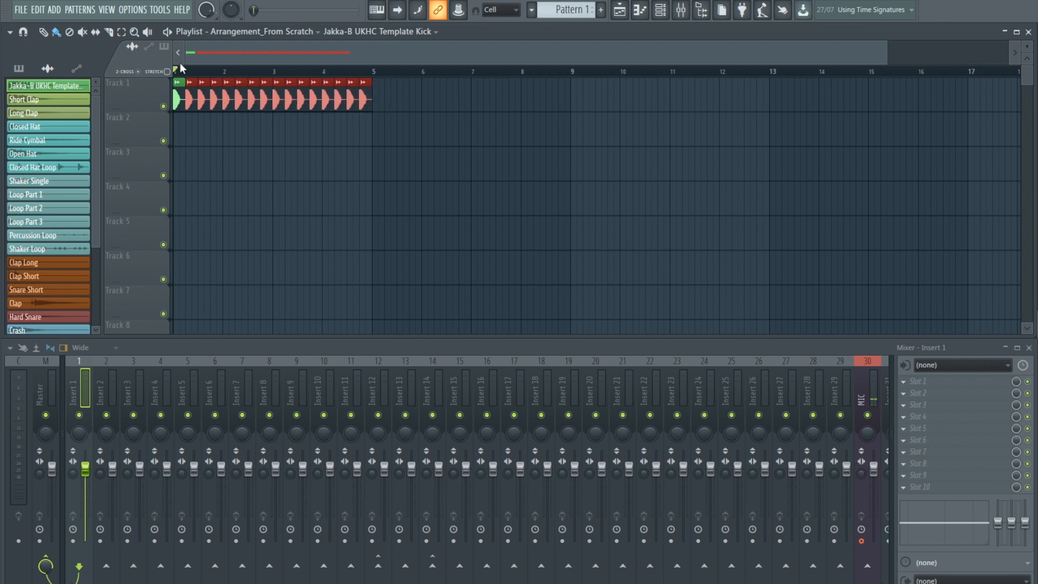
{"action": "mouse_move", "coordinate": [180, 74]}
{"action": "left_mouse_down"}
{"action": "mouse_move", "coordinate": [331, 76]}
{"action": "mouse_move", "coordinate": [372, 91]}
{"action": "left_mouse_up"}
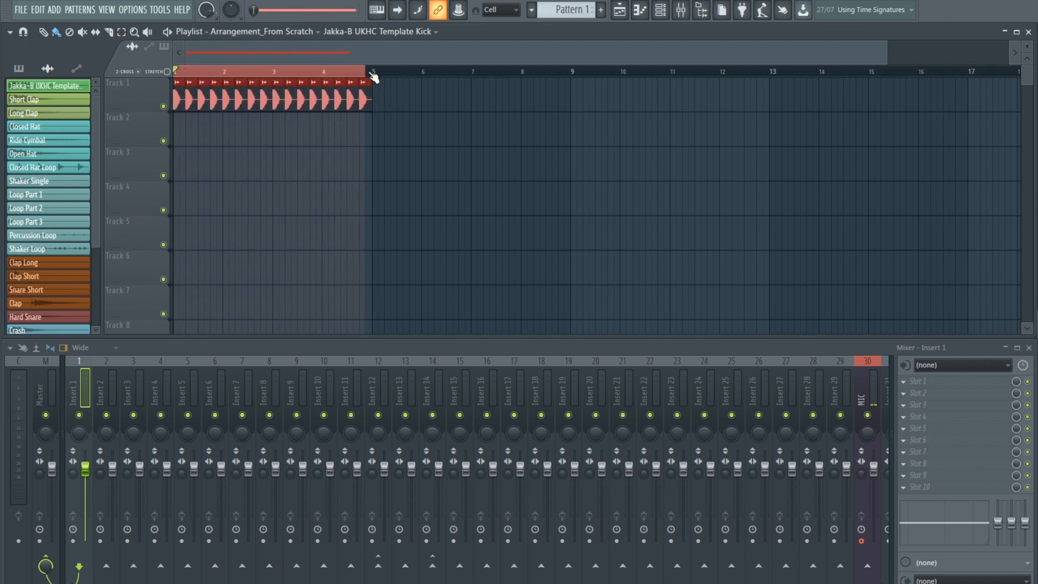
Auto-name Track 1 after its kick clip and route the kick channel to mixer Insert 1
{"action": "right_click", "coordinate": [157, 95]}
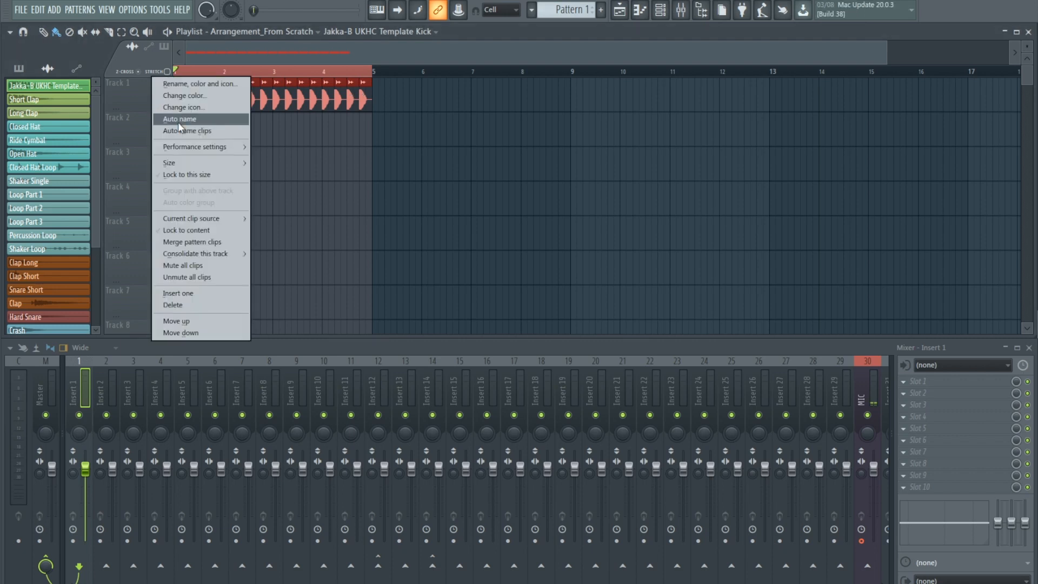
{"action": "left_click", "coordinate": [178, 118]}
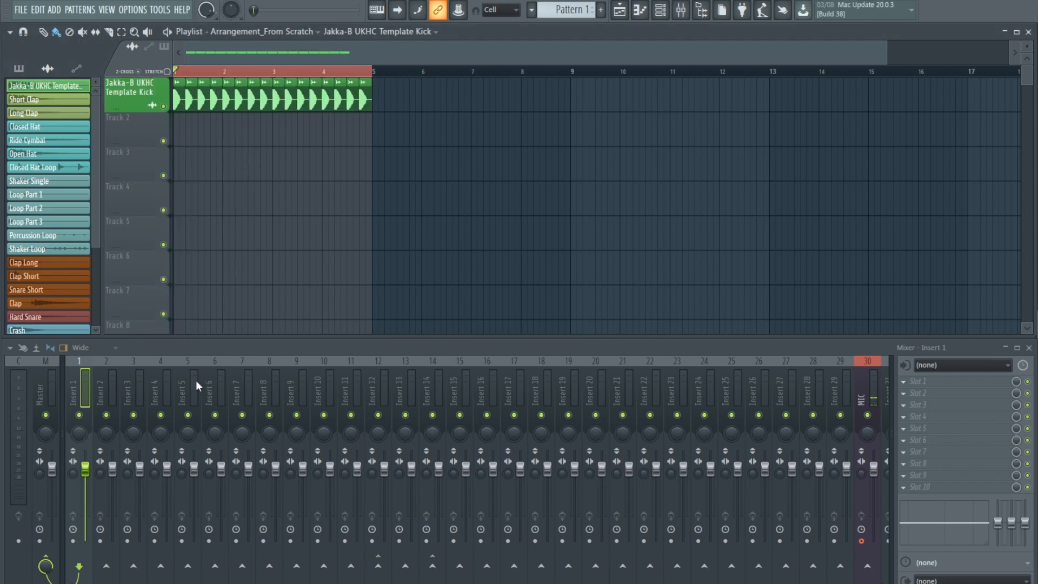
{"action": "right_click", "coordinate": [77, 391]}
{"action": "mouse_move", "coordinate": [186, 399]}
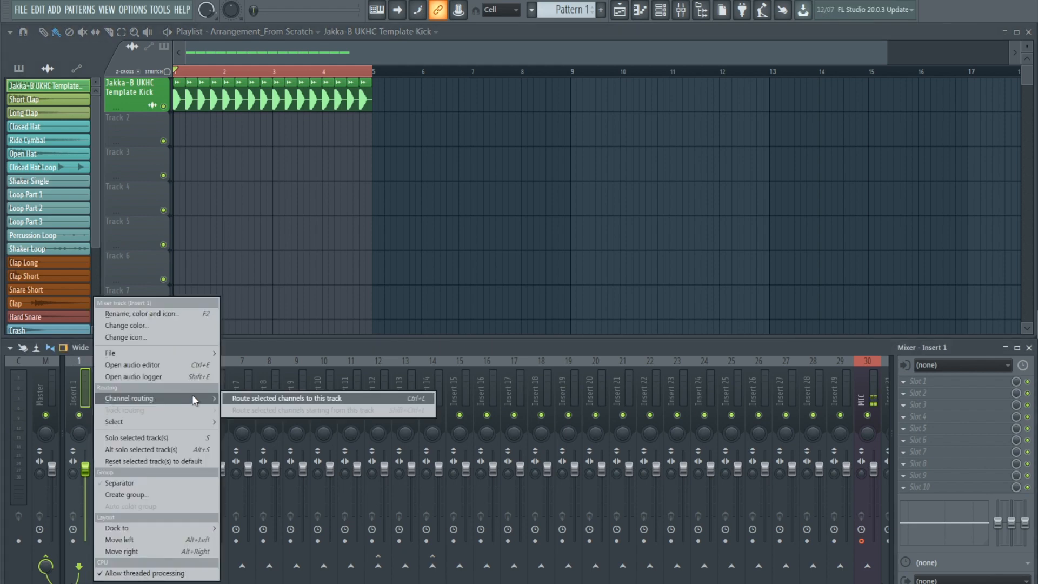
{"action": "left_click", "coordinate": [247, 398]}
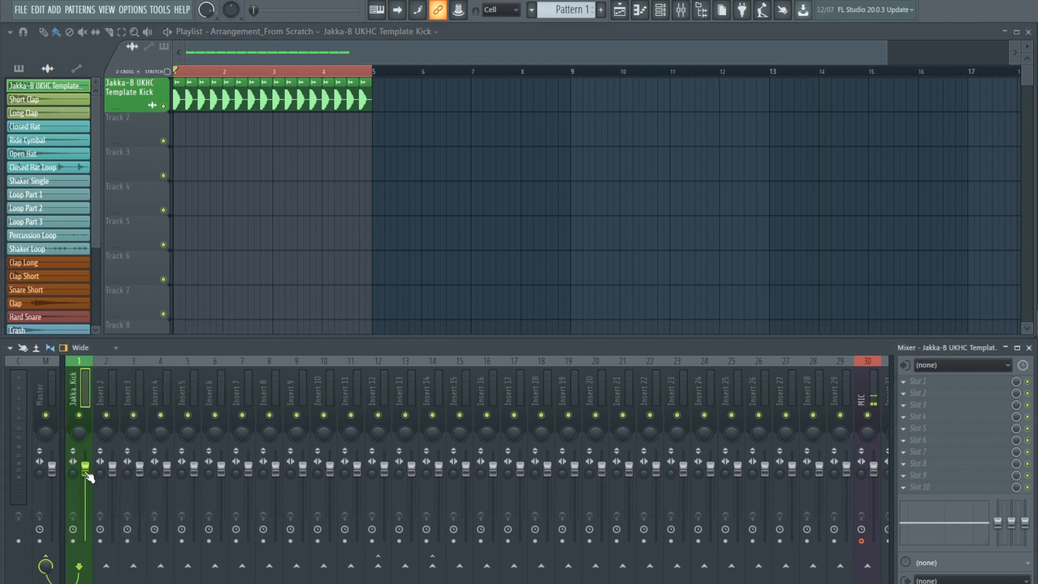
Lower the kick's mixer fader moderately and play the loop to check its level
{"action": "right_click", "coordinate": [85, 467]}
{"action": "left_click", "coordinate": [122, 411]}
{"action": "left_click_drag", "start_coordinate": [86, 476], "coordinate": [85, 501]}
{"action": "key", "text": "space"}
{"action": "key", "text": "space"}
Place Short Clap clips on every beat of bars 1 and 2 on Track 2
{"action": "left_click", "coordinate": [55, 100]}
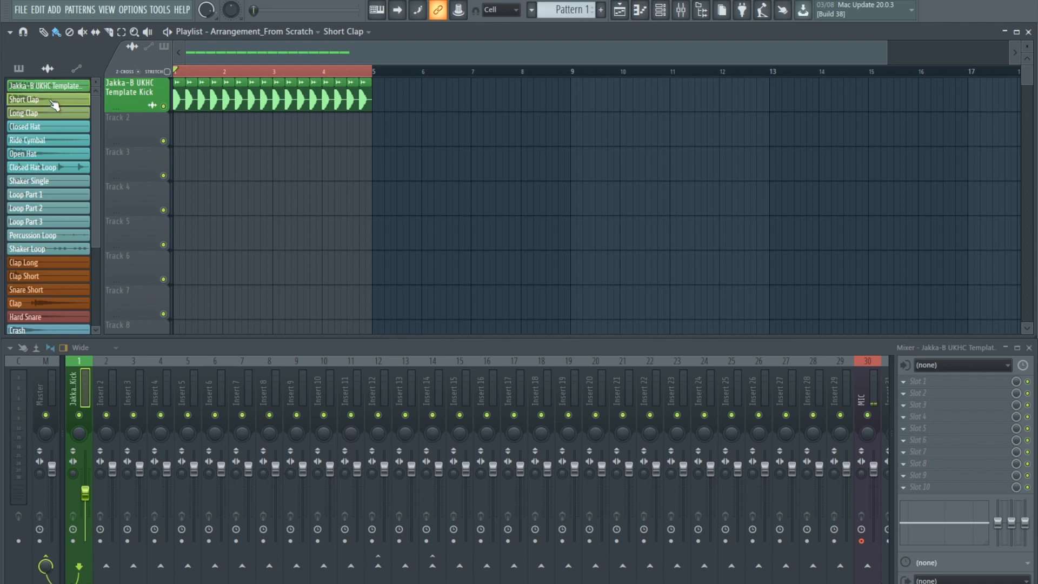
{"action": "left_click", "coordinate": [174, 132]}
{"action": "left_click", "coordinate": [191, 132]}
{"action": "left_click", "coordinate": [204, 134]}
{"action": "left_click", "coordinate": [215, 135]}
{"action": "left_click_drag", "start_coordinate": [232, 136], "coordinate": [266, 138]}
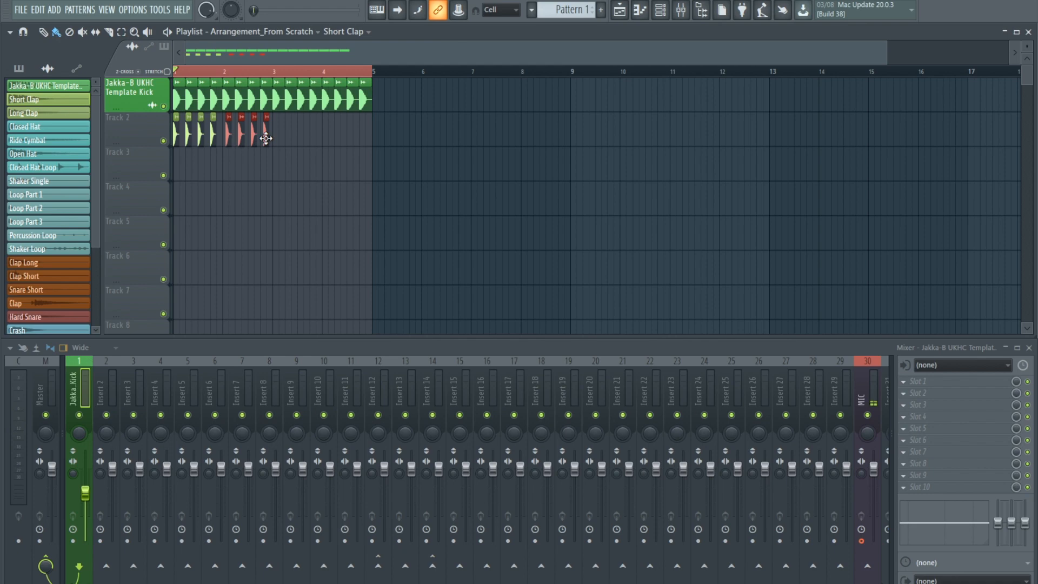
Duplicate the two bars of Short Clap clips on Track 2 into bars 3 and 4
{"action": "scroll", "coordinate": [227, 134], "scroll_direction": "up", "scroll_amount": 5}
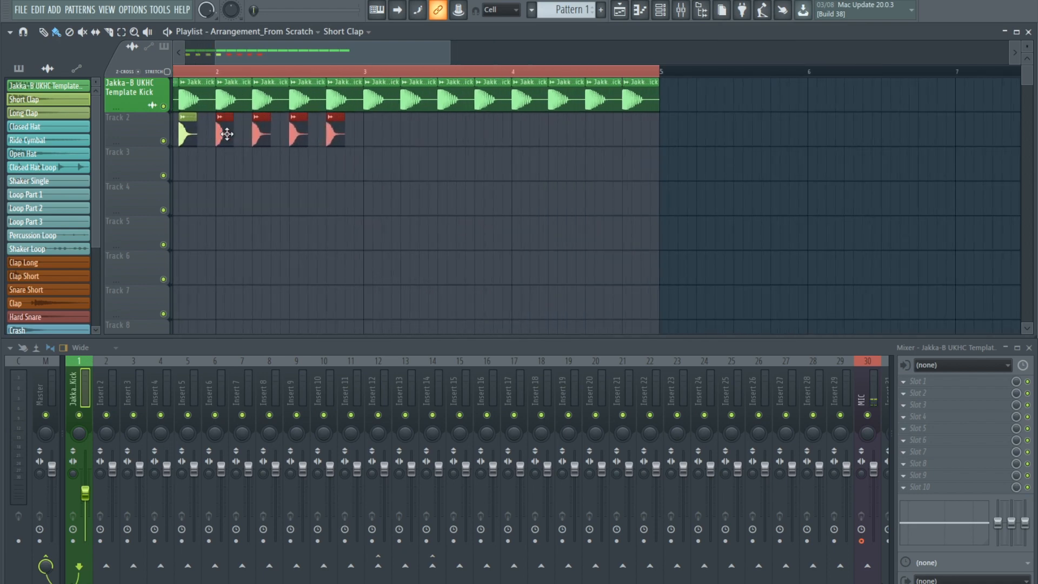
{"action": "scroll", "coordinate": [227, 134], "scroll_direction": "down", "scroll_amount": 1}
{"action": "scroll", "coordinate": [274, 51], "scroll_direction": "down", "scroll_amount": 4}
{"action": "left_click_drag", "start_coordinate": [323, 133], "coordinate": [78, 134]}
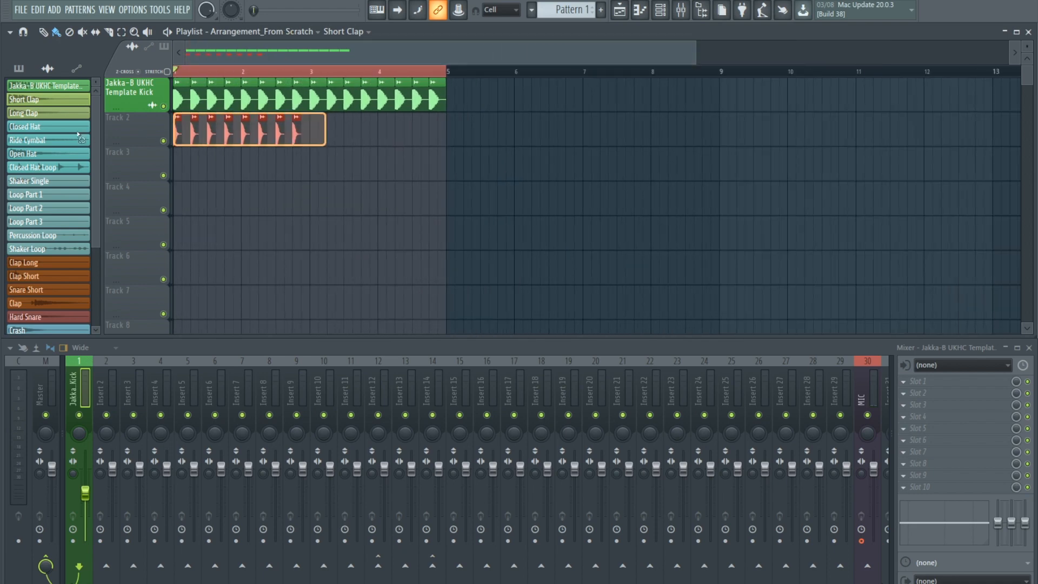
{"action": "left_click_drag", "start_coordinate": [174, 135], "coordinate": [312, 134]}
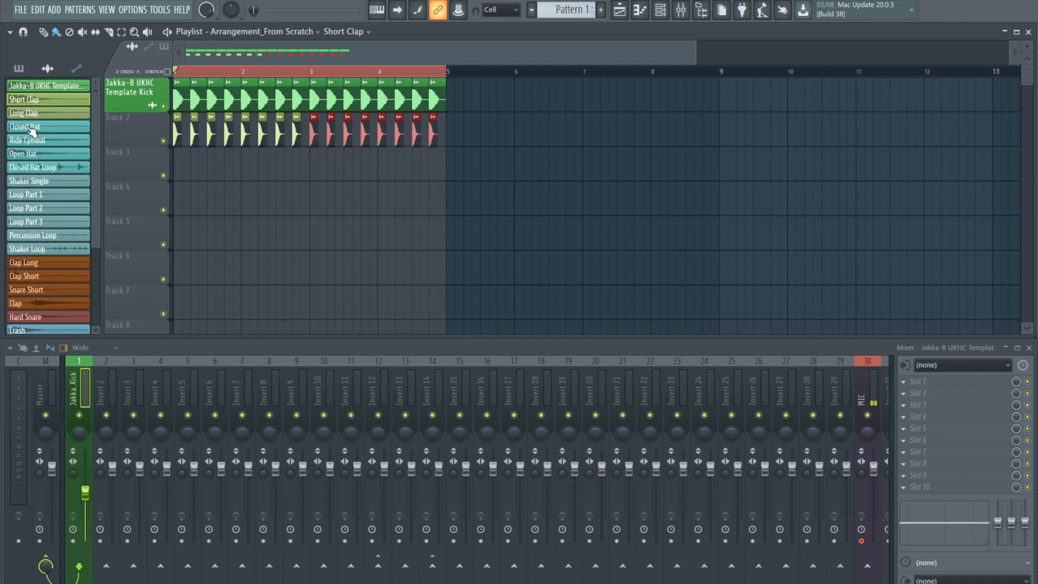
Auto-name Track 2 after its Short Clap clips and route the Short Clap channel to mixer Insert 2
{"action": "right_click", "coordinate": [124, 130]}
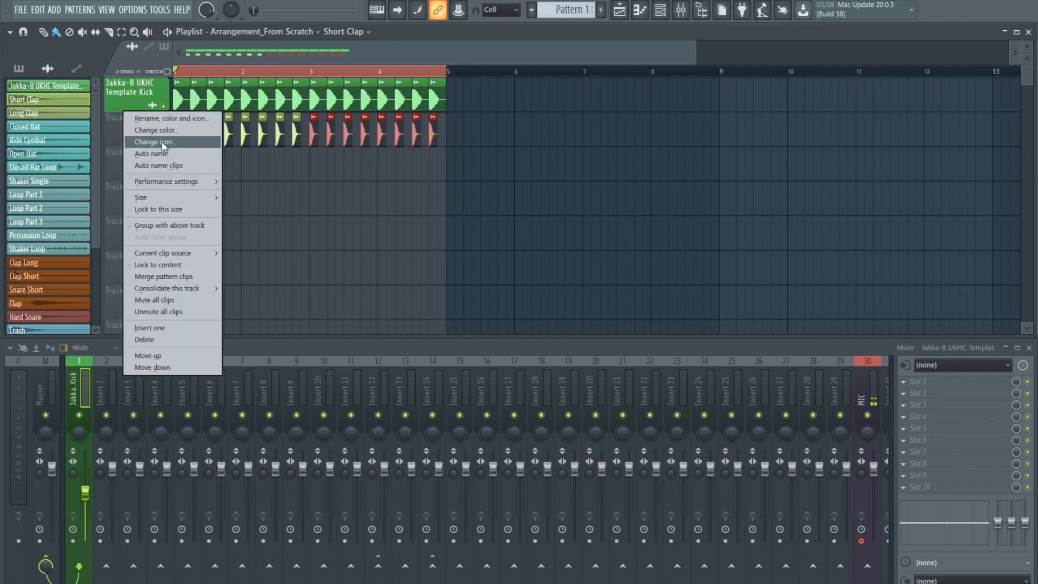
{"action": "left_click", "coordinate": [165, 153]}
{"action": "right_click", "coordinate": [103, 395]}
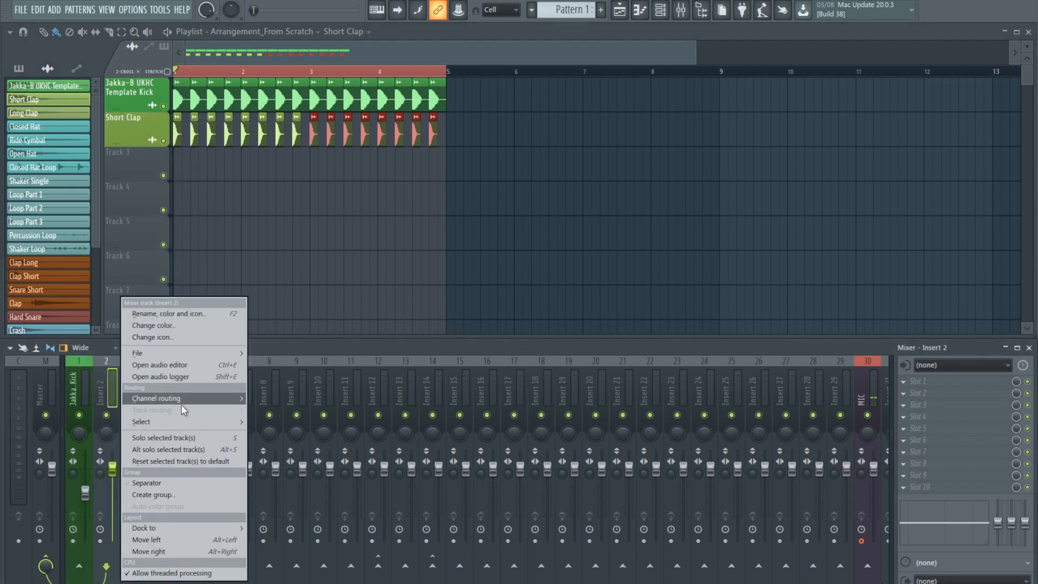
{"action": "left_click", "coordinate": [286, 396]}
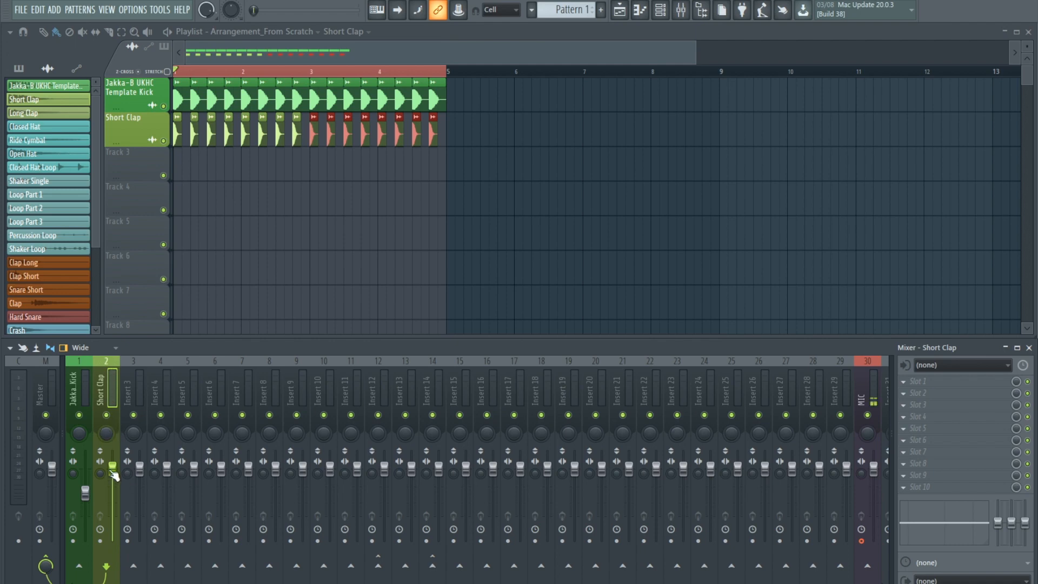
Lower the Short Clap mixer fader close to its minimum and play the loop to balance it against the kick
{"action": "key", "text": "space"}
{"action": "left_click_drag", "start_coordinate": [112, 473], "coordinate": [112, 529]}
{"action": "key", "text": "space"}
{"action": "key", "text": "space"}
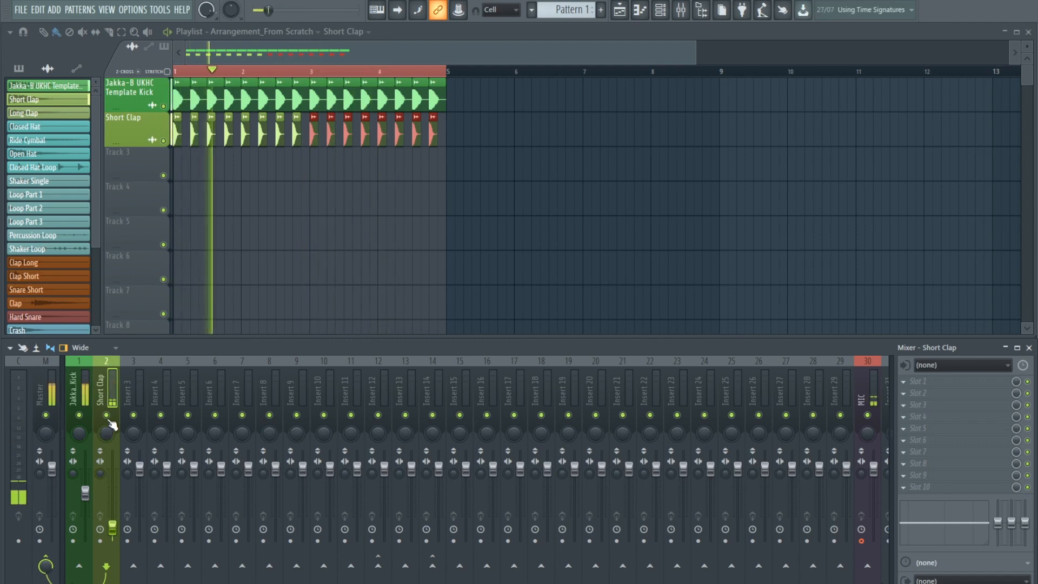
{"action": "key", "text": "space"}
{"action": "key", "text": "space"}
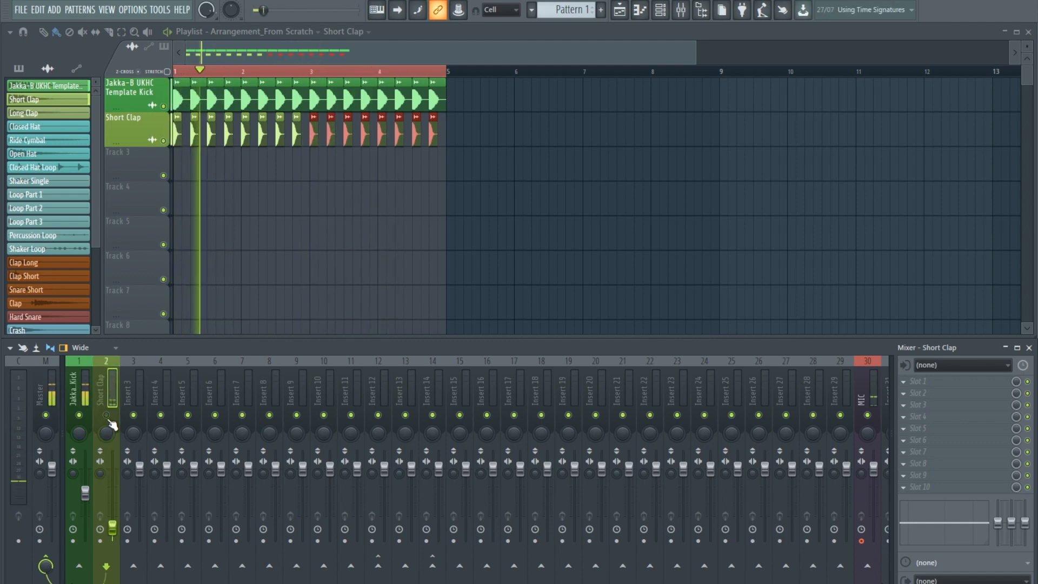
{"action": "key", "text": "space"}
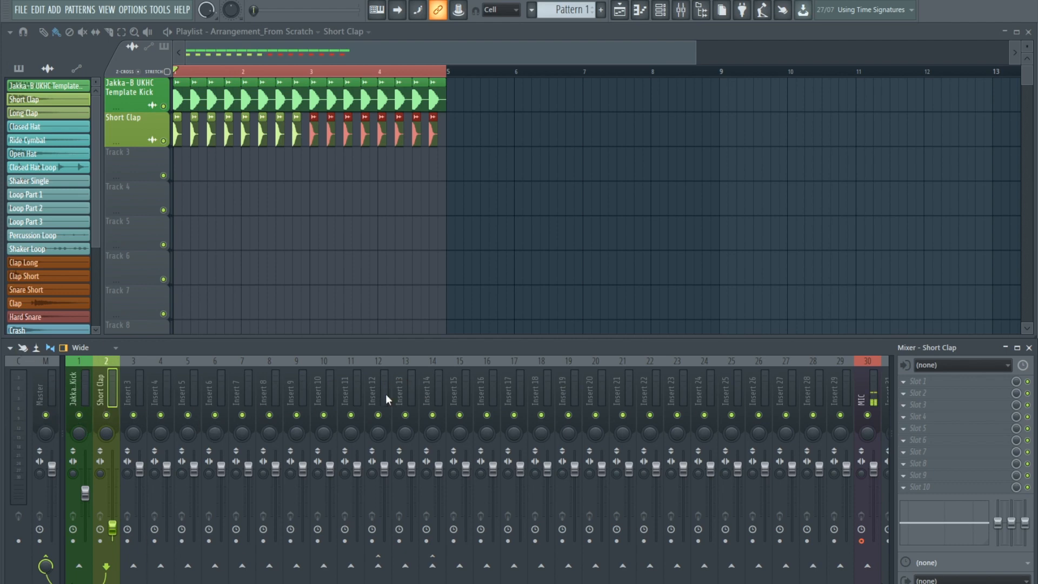
Fill bars 1 to 4 of Track 3 with Long Clap clips on every beat and auto-name the track
{"action": "left_click", "coordinate": [39, 113]}
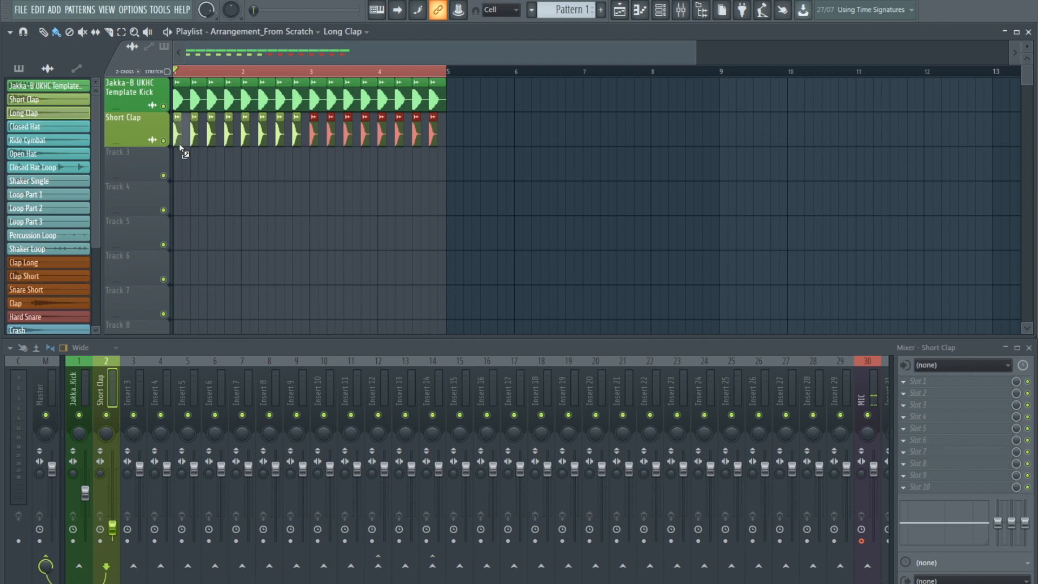
{"action": "mouse_move", "coordinate": [180, 157]}
{"action": "left_mouse_down"}
{"action": "mouse_move", "coordinate": [232, 175]}
{"action": "mouse_move", "coordinate": [464, 173]}
{"action": "mouse_move", "coordinate": [447, 161]}
{"action": "left_mouse_up"}
{"action": "right_click", "coordinate": [123, 165]}
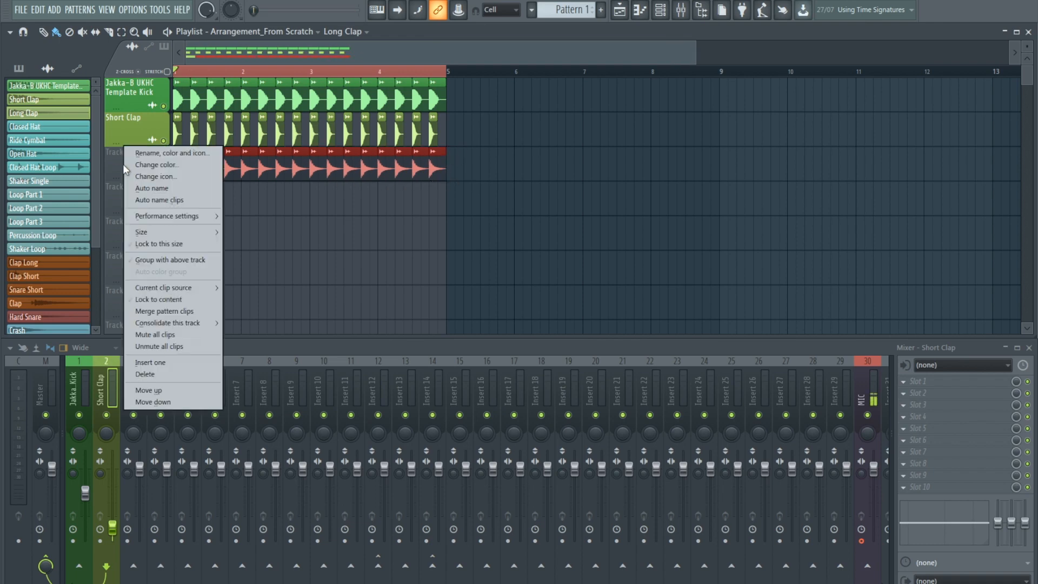
{"action": "left_click", "coordinate": [170, 184]}
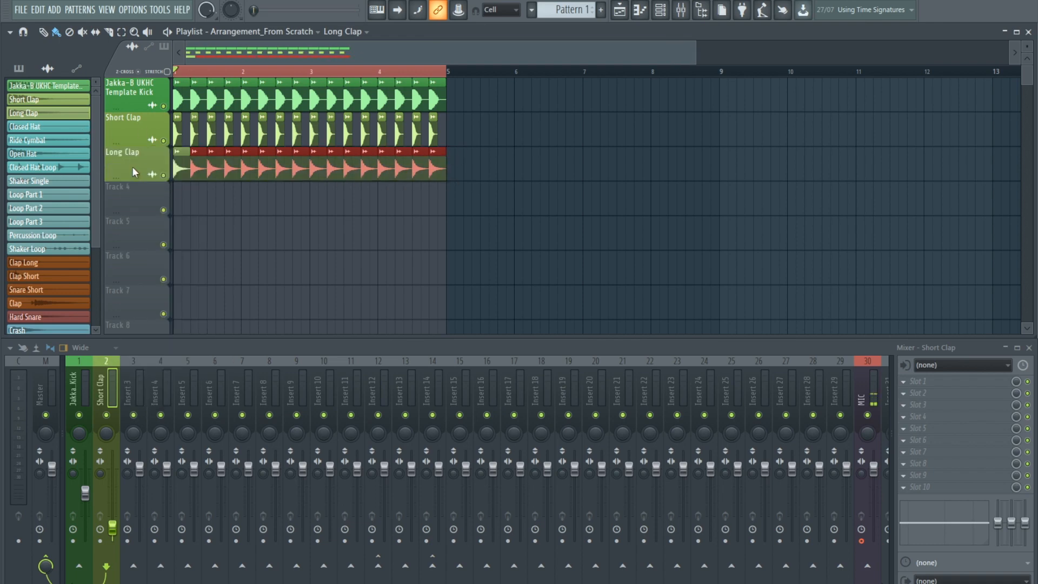
Route the Long Clap channel to mixer Insert 3 and lower its fader to about the Short Clap level
{"action": "right_click", "coordinate": [146, 397]}
{"action": "left_click", "coordinate": [293, 397]}
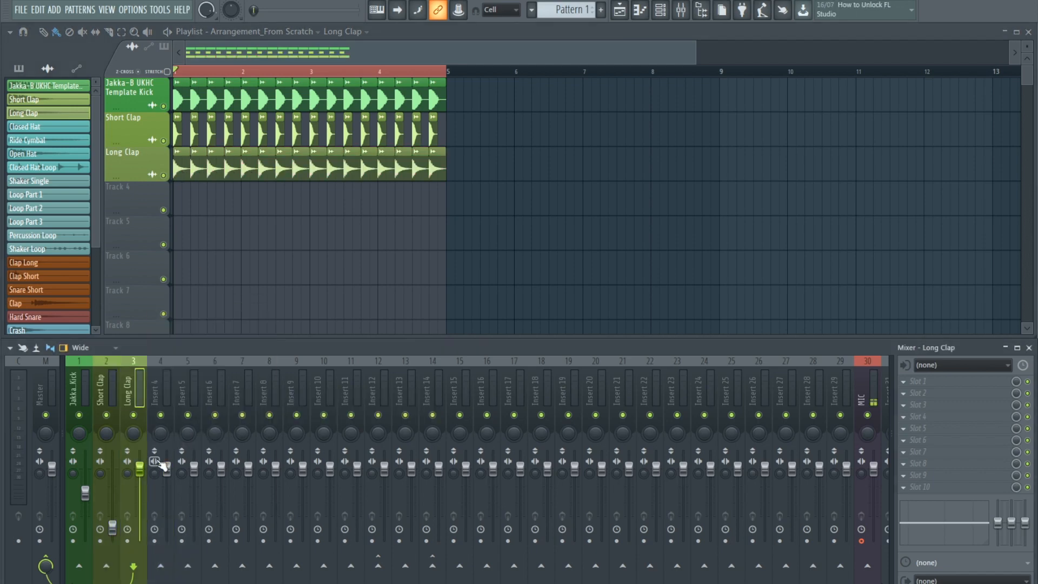
{"action": "left_click_drag", "start_coordinate": [140, 470], "coordinate": [140, 530]}
Play the loop with the kick and claps muted or soloed in turn to compare the Short Clap, Long Clap and full layered sound
{"action": "key", "text": "space"}
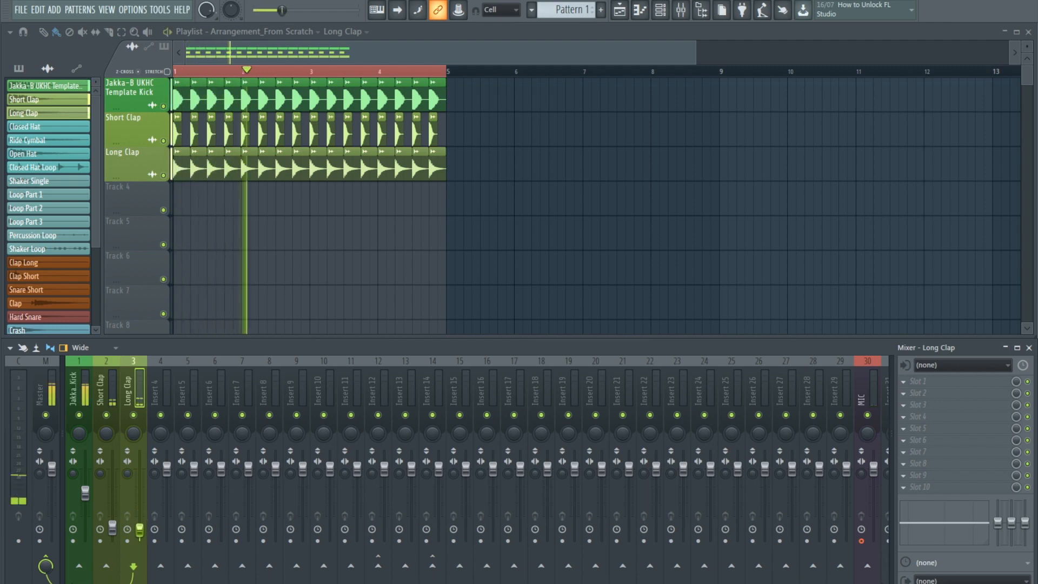
{"action": "left_click", "coordinate": [96, 417]}
{"action": "key", "text": "space"}
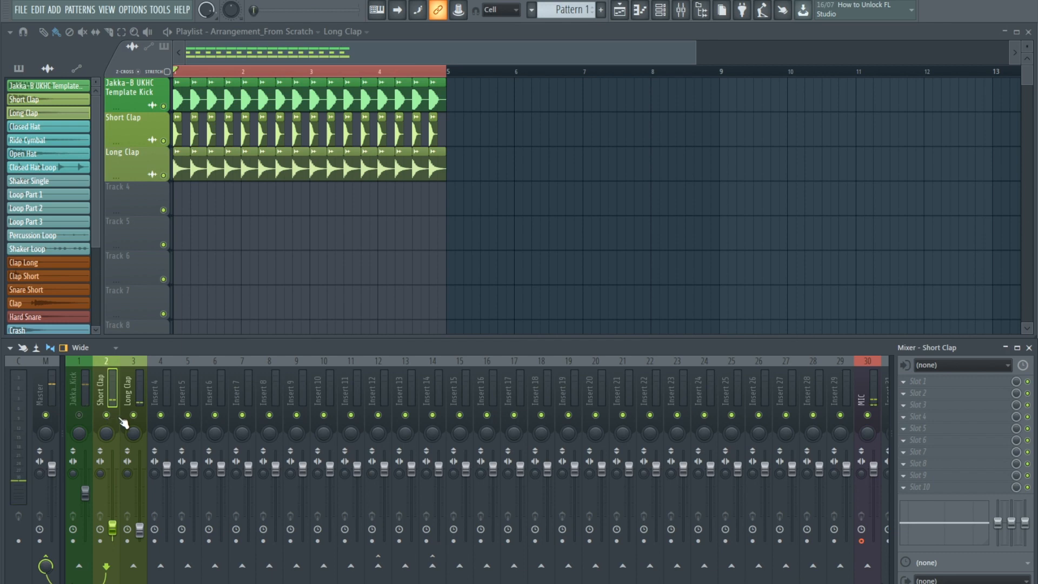
{"action": "right_click", "coordinate": [106, 416]}
{"action": "key", "text": "space"}
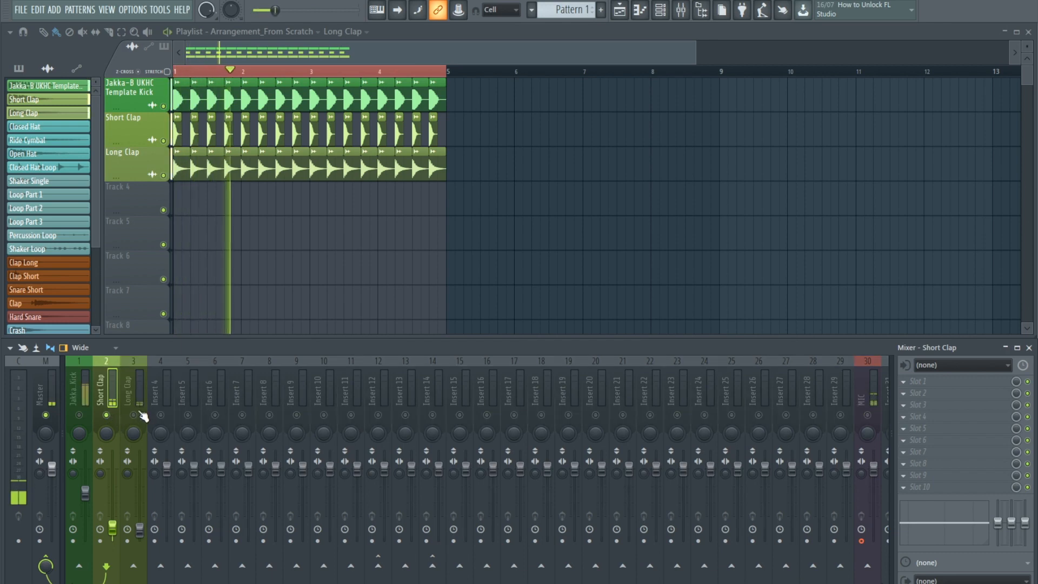
{"action": "left_click", "coordinate": [135, 416]}
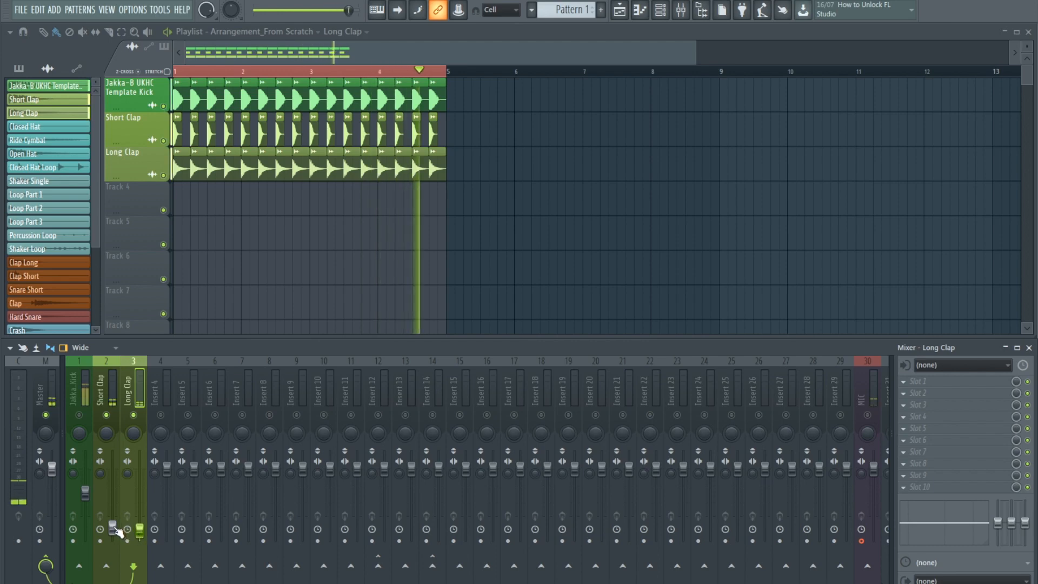
{"action": "left_click", "coordinate": [139, 530]}
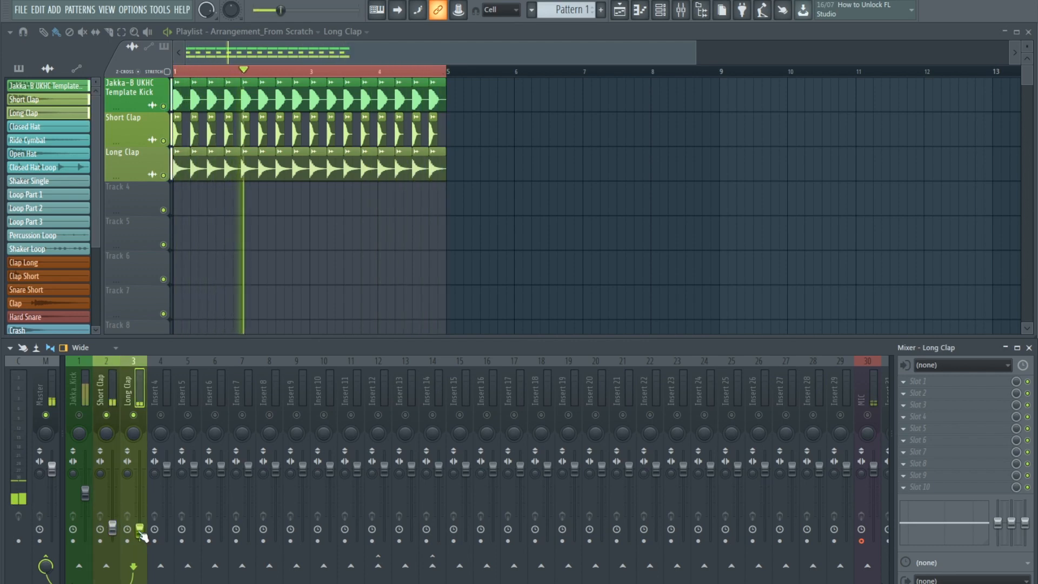
{"action": "key", "text": "space"}
{"action": "key", "text": "space"}
{"action": "key", "text": "space"}
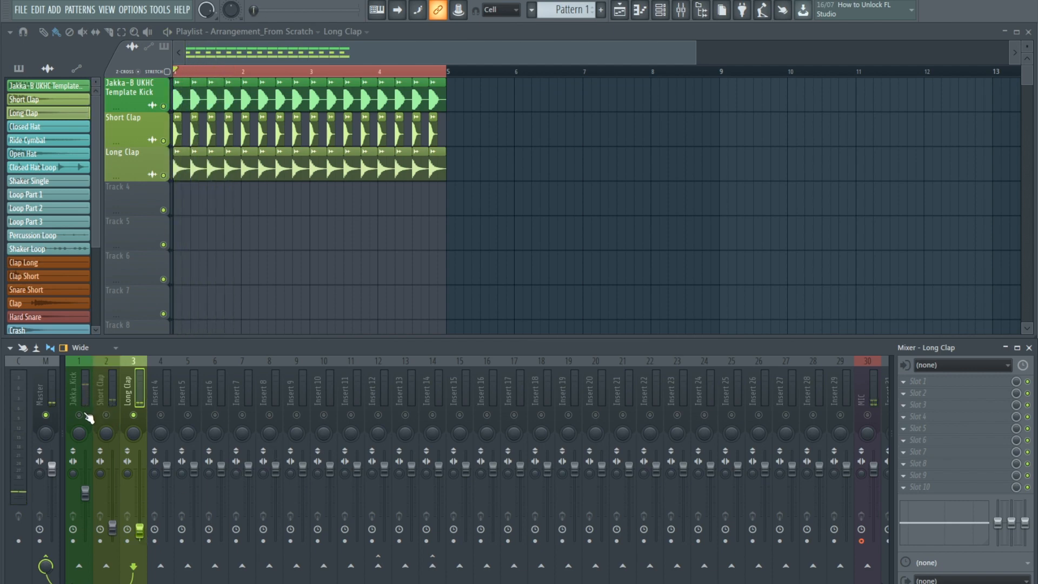
{"action": "key", "text": "space"}
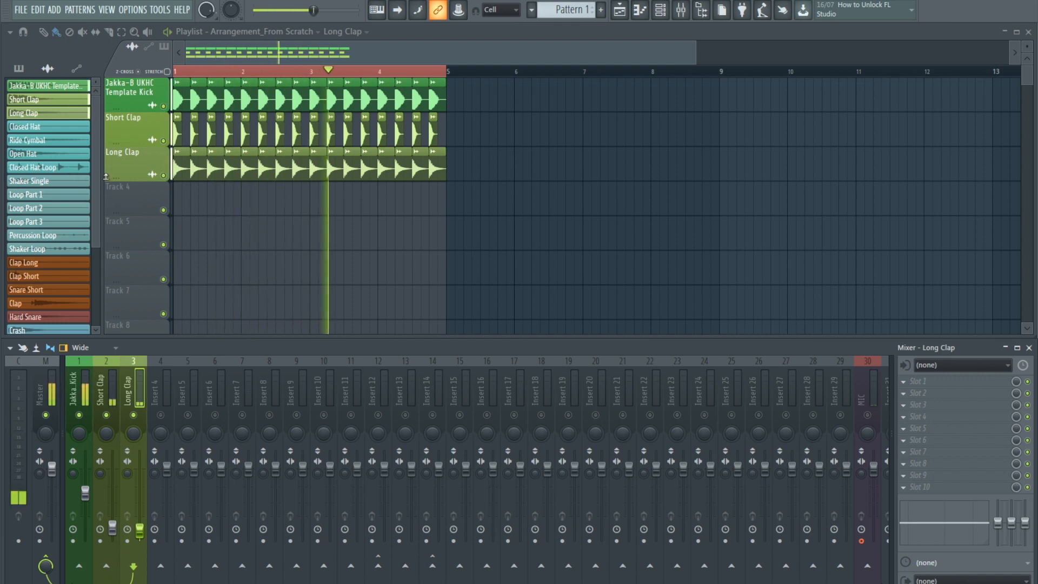
{"action": "key", "text": "space"}
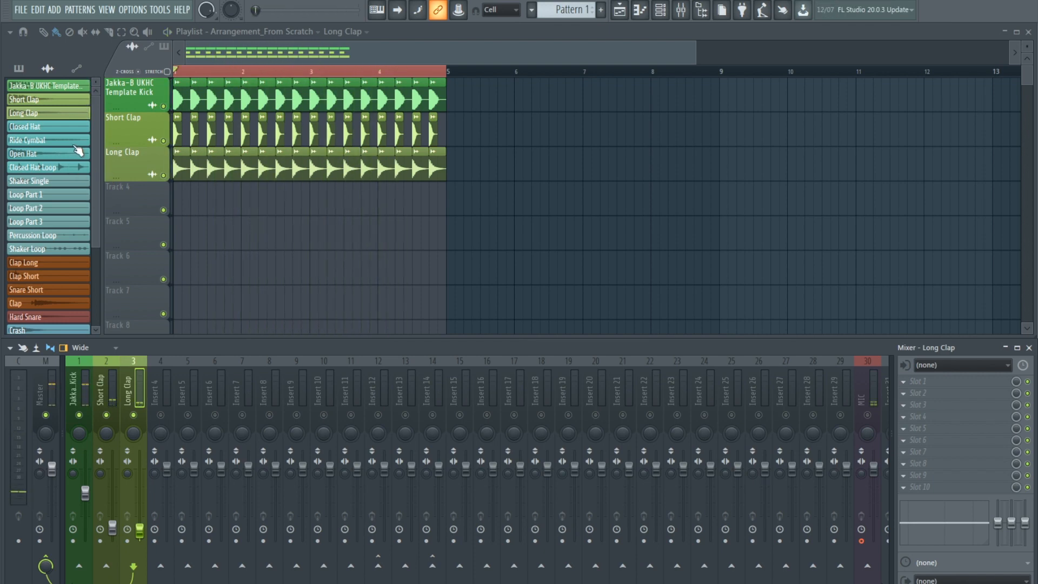
Place Closed Hat clips on all four beats of bar 1 on Track 4
{"action": "left_click", "coordinate": [38, 127]}
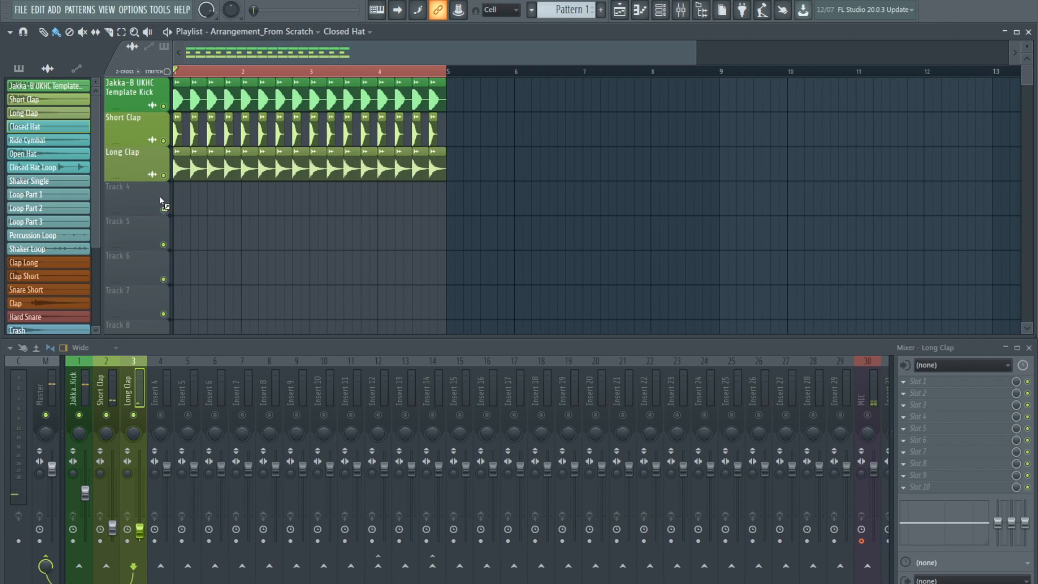
{"action": "left_click_drag", "start_coordinate": [160, 198], "coordinate": [177, 202]}
{"action": "left_click", "coordinate": [193, 206]}
{"action": "left_click", "coordinate": [211, 207]}
{"action": "left_click", "coordinate": [227, 210]}
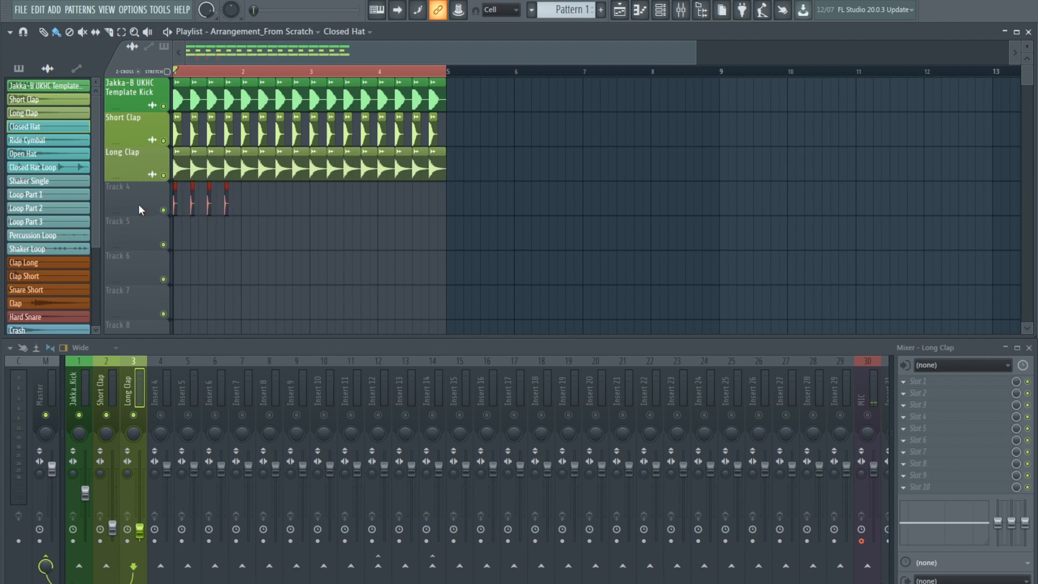
Duplicate the Closed Hat clips on Track 4 to fill bars 2 to 4, and clear the clip selection
{"action": "key", "text": "ctrl+b"}
{"action": "left_click_drag", "start_coordinate": [213, 207], "coordinate": [75, 192]}
{"action": "key", "text": "ctrl+b"}
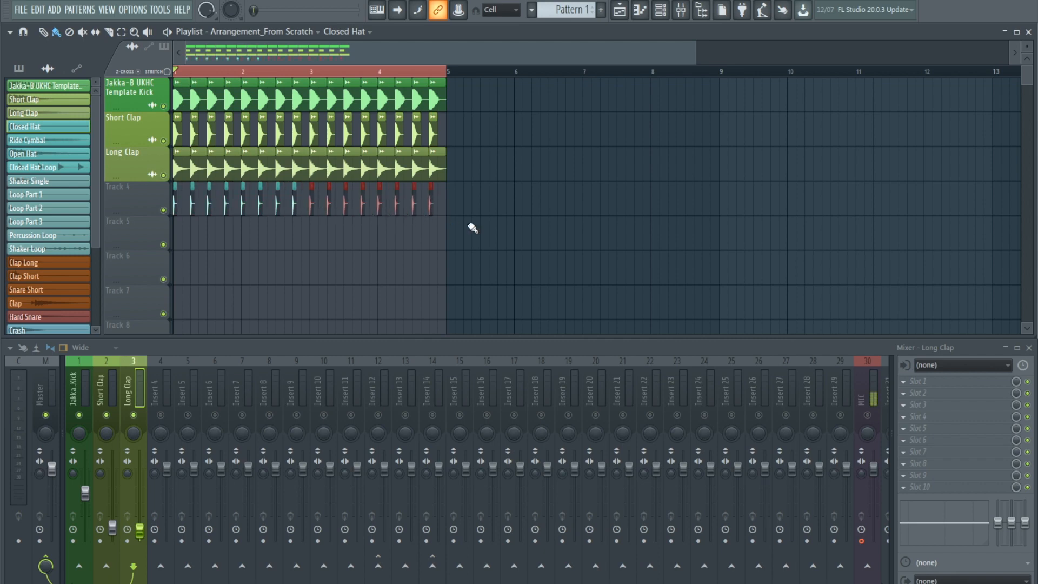
{"action": "left_click", "coordinate": [481, 222], "text": "ctrl"}
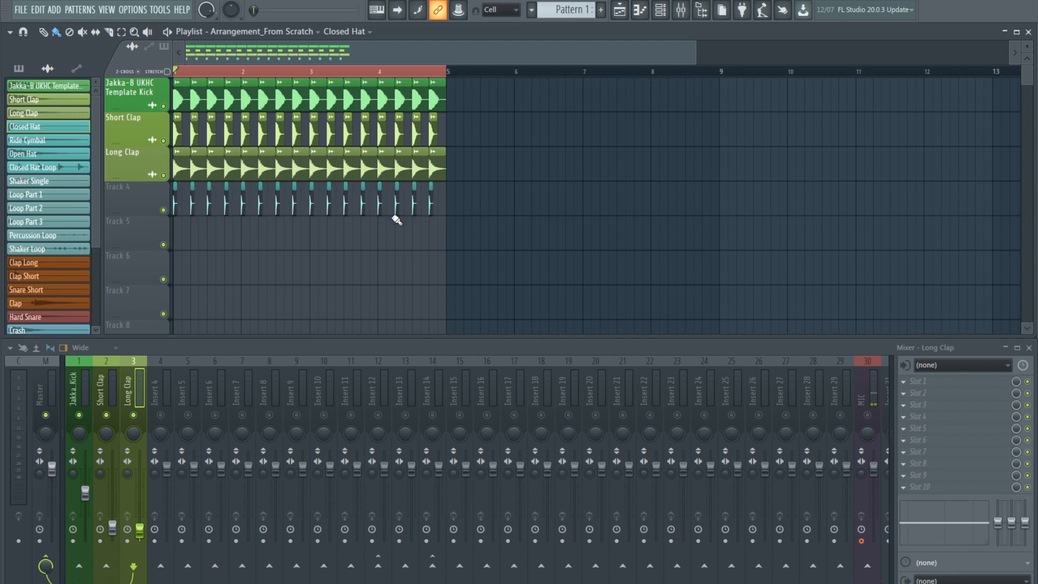
Auto-name Track 4 after its Closed Hat clips and route the Closed Hat channel to mixer Insert 4, checking it with solo
{"action": "right_click", "coordinate": [120, 182]}
{"action": "left_click", "coordinate": [160, 219]}
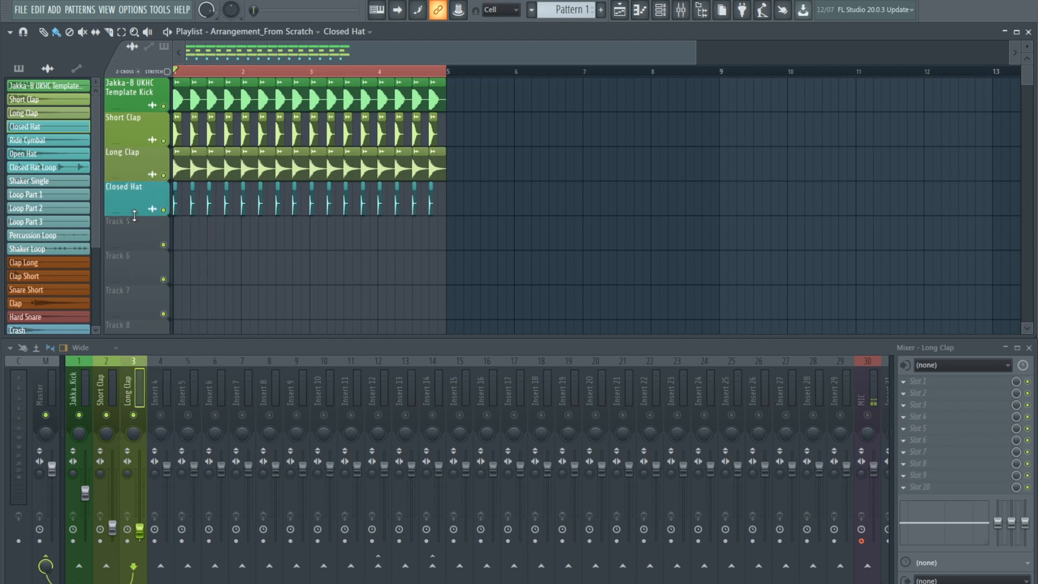
{"action": "right_click", "coordinate": [160, 401]}
{"action": "mouse_move", "coordinate": [257, 403]}
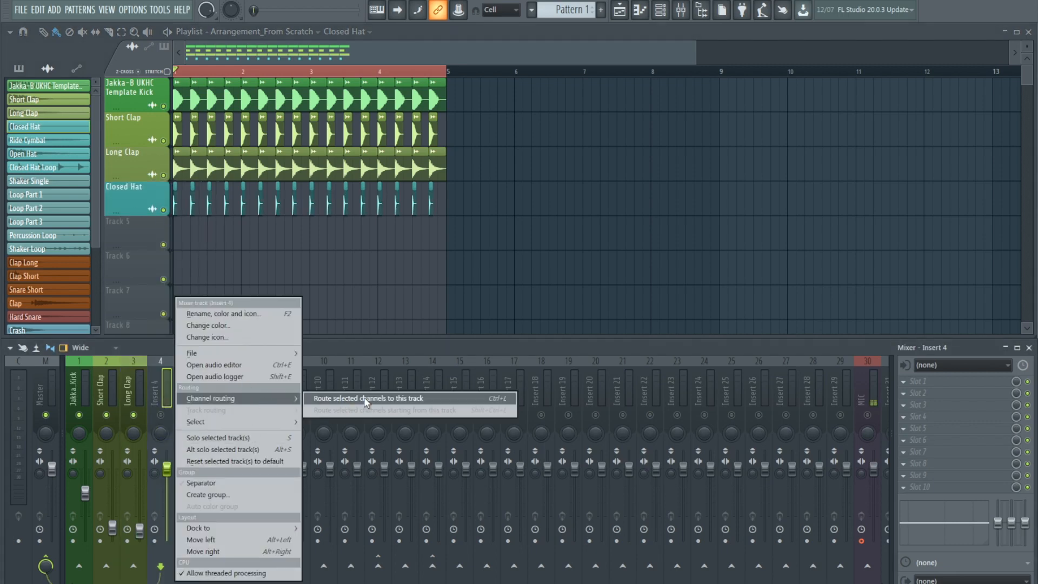
{"action": "left_click", "coordinate": [365, 397]}
{"action": "right_click", "coordinate": [162, 416]}
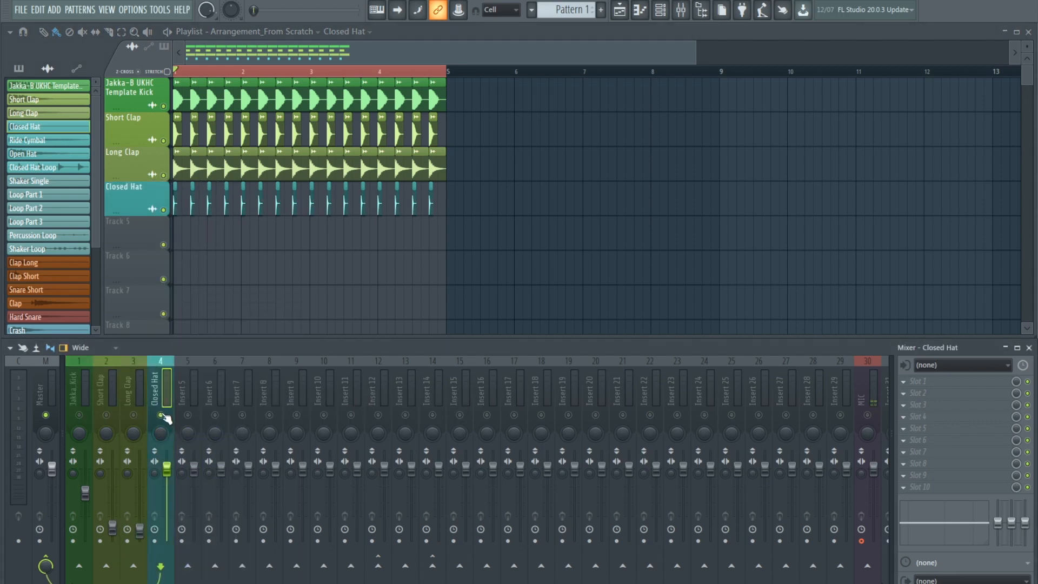
{"action": "right_click", "coordinate": [162, 416]}
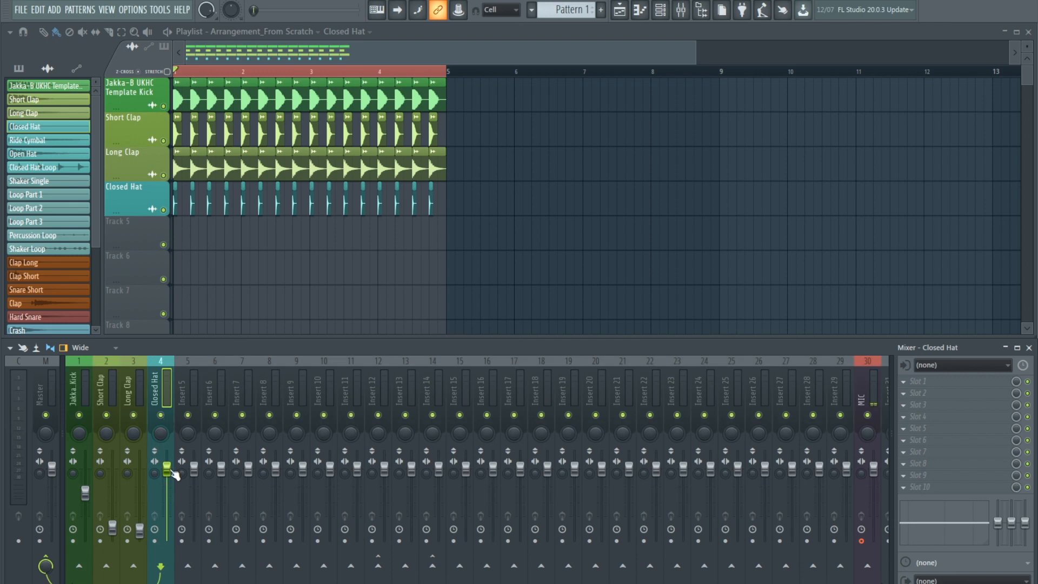
Lower the Closed Hat mixer fader to slightly above the clap faders, playing the loop to check the balance
{"action": "left_click_drag", "start_coordinate": [175, 474], "coordinate": [175, 522]}
{"action": "key", "text": "space"}
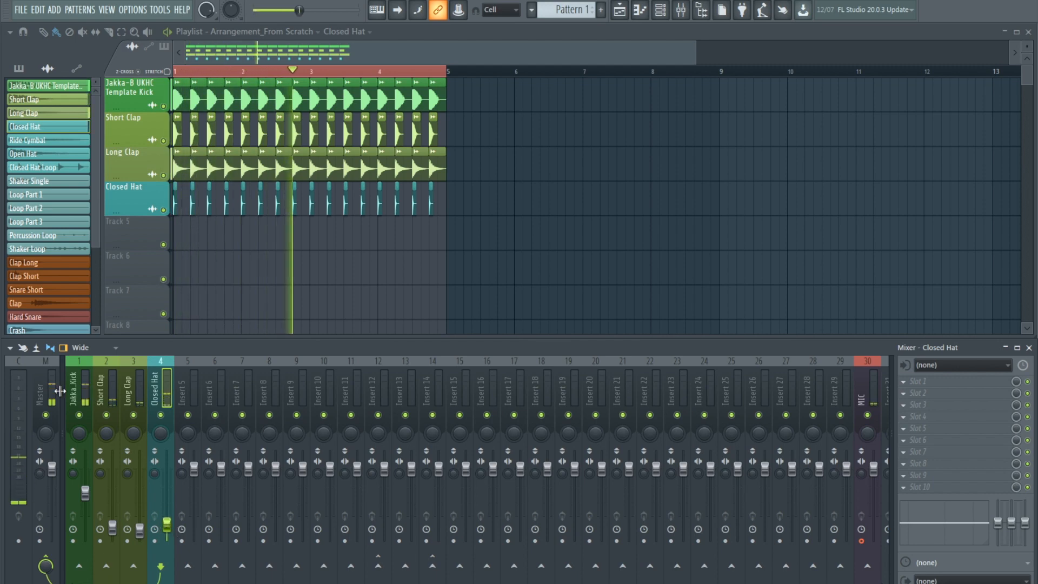
{"action": "key", "text": "space"}
{"action": "key", "text": "space"}
{"action": "key", "text": "space"}
{"action": "left_click_drag", "start_coordinate": [166, 525], "coordinate": [167, 521]}
{"action": "key", "text": "space"}
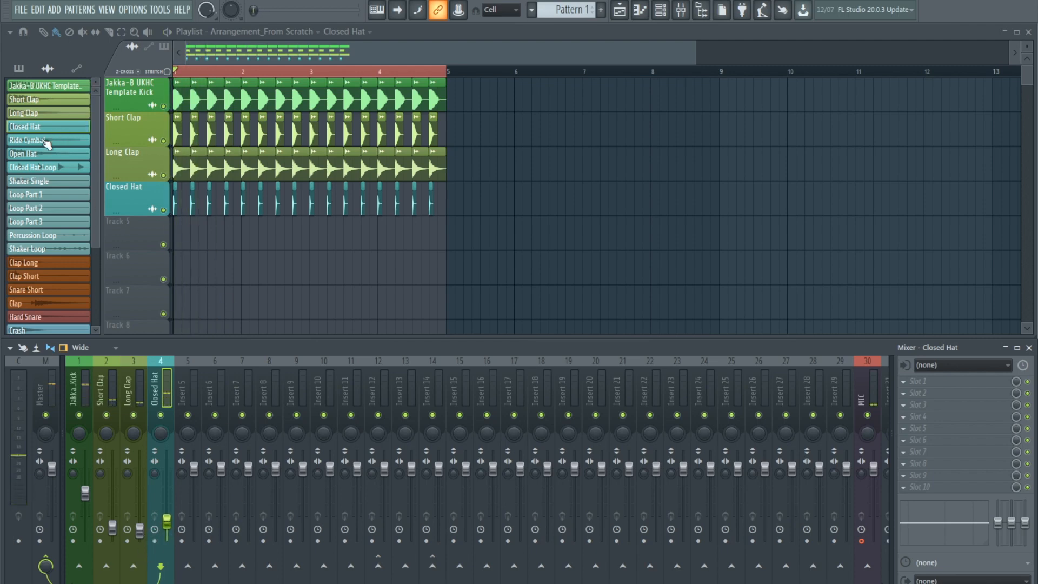
Place Ride Cymbal clips on every beat of bars 1 to 4 on Track 5
{"action": "left_click", "coordinate": [38, 143]}
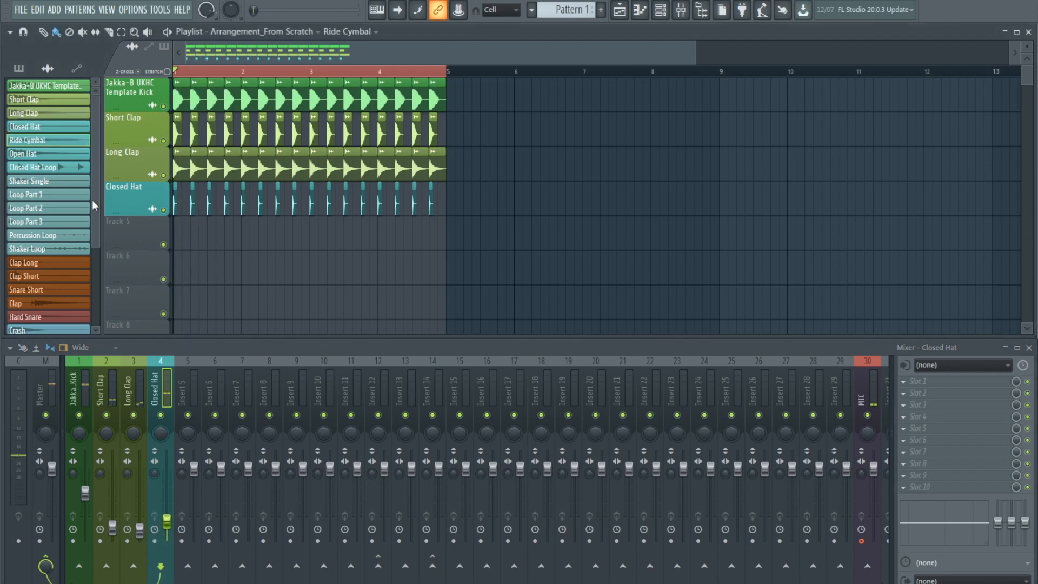
{"action": "left_click", "coordinate": [27, 141]}
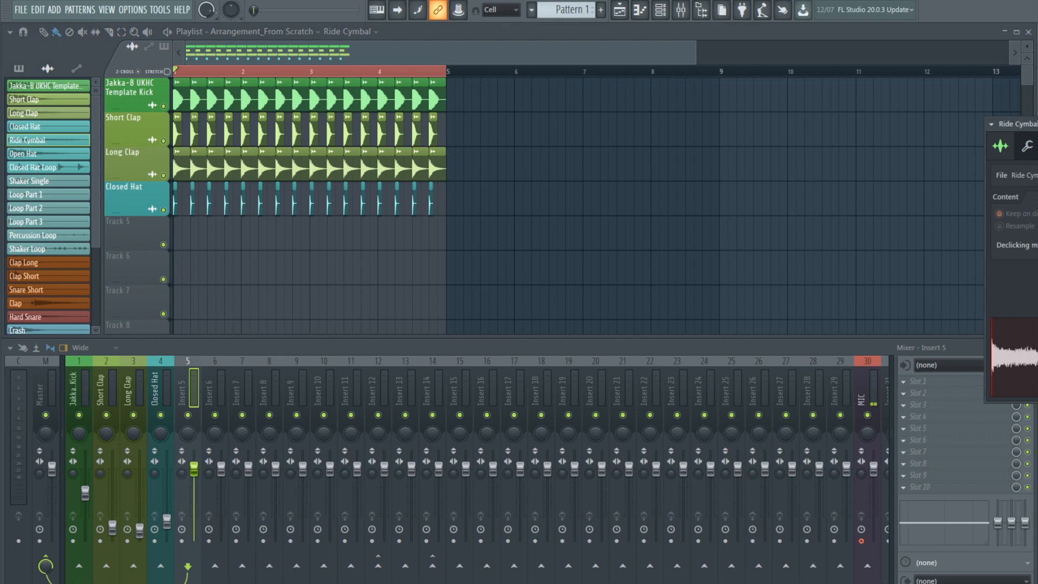
{"action": "left_click_drag", "start_coordinate": [1036, 125], "coordinate": [623, 130]}
{"action": "mouse_move", "coordinate": [557, 373]}
{"action": "left_mouse_down"}
{"action": "mouse_move", "coordinate": [139, 262]}
{"action": "mouse_move", "coordinate": [182, 238]}
{"action": "mouse_move", "coordinate": [444, 242]}
{"action": "left_mouse_up"}
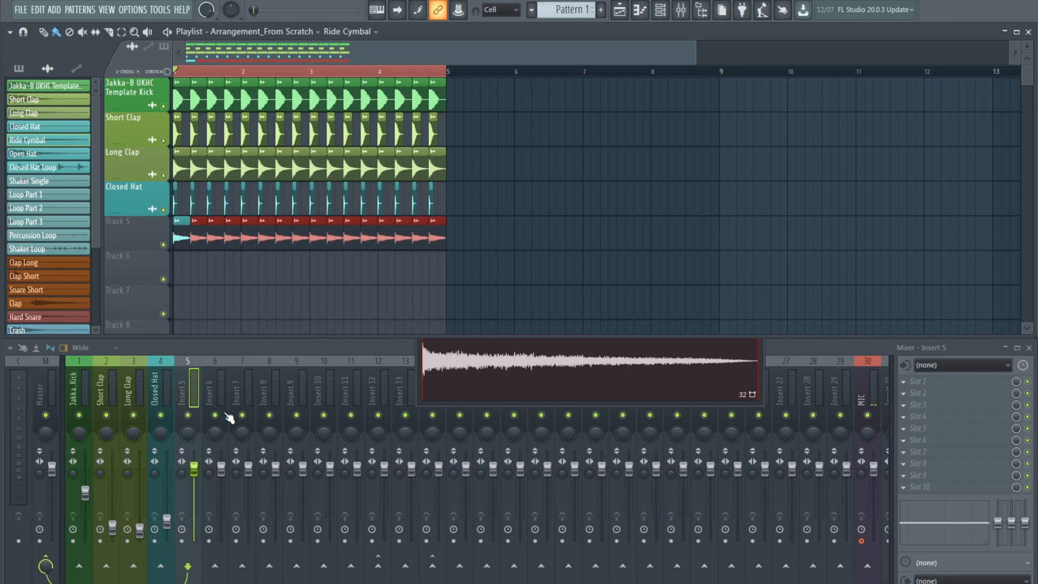
Route the Ride Cymbal channel to mixer Insert 5, lower its fader to about the Closed Hat level, and auto-name Track 5
{"action": "right_click", "coordinate": [186, 387]}
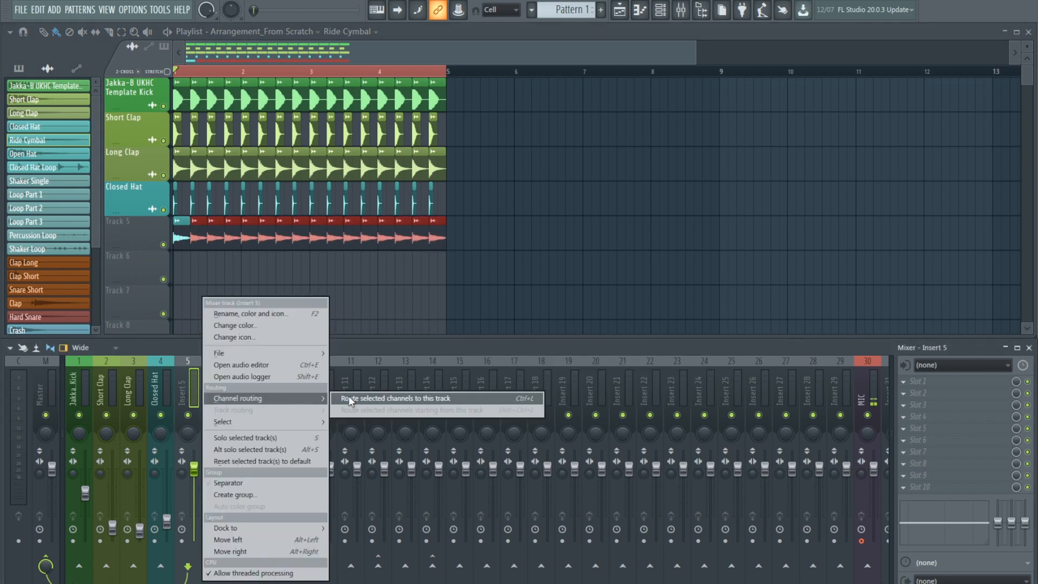
{"action": "left_click", "coordinate": [350, 400]}
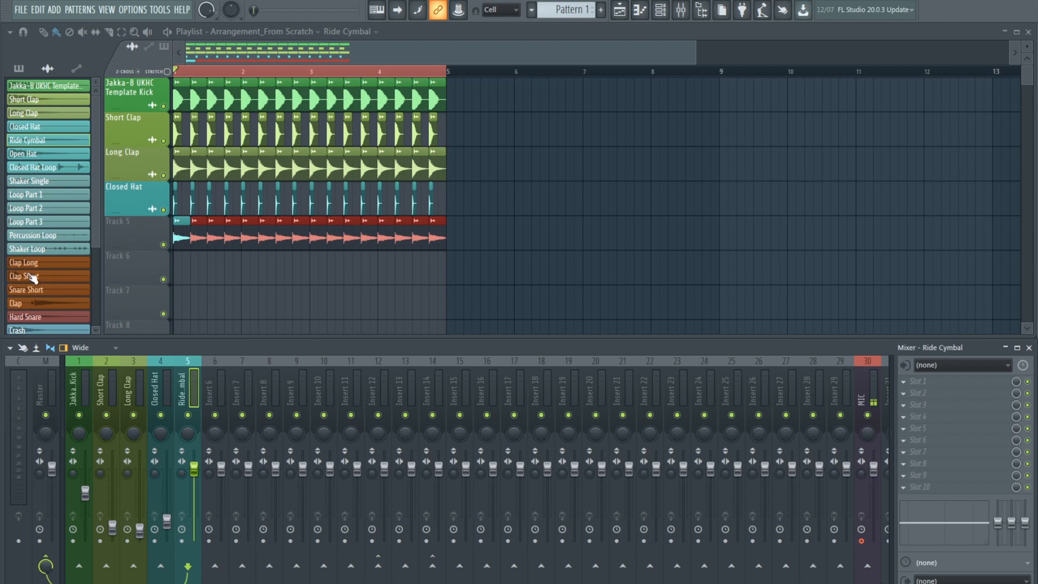
{"action": "left_click_drag", "start_coordinate": [194, 468], "coordinate": [194, 477]}
{"action": "right_click", "coordinate": [117, 222]}
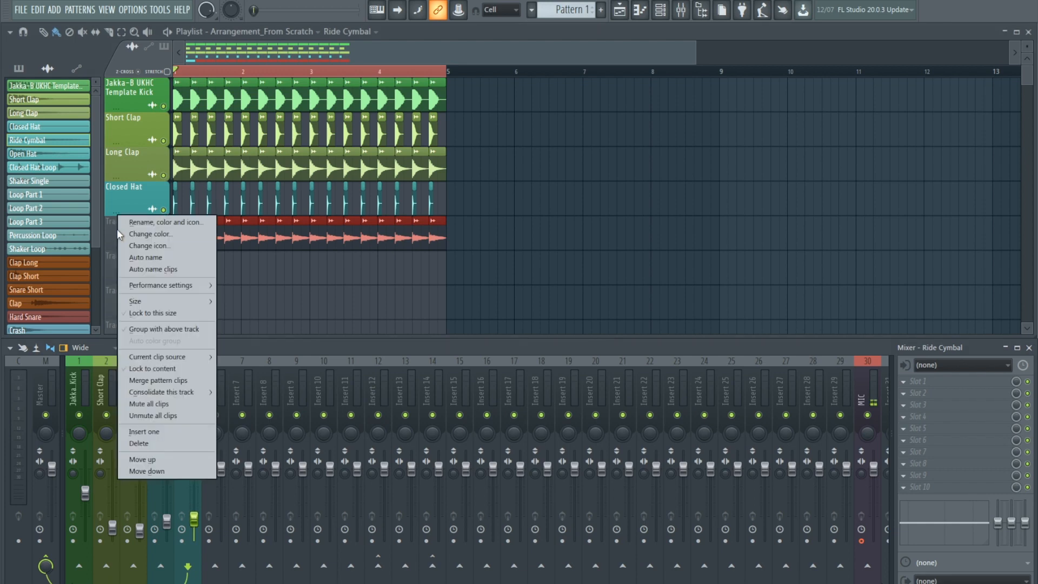
{"action": "left_click", "coordinate": [156, 258]}
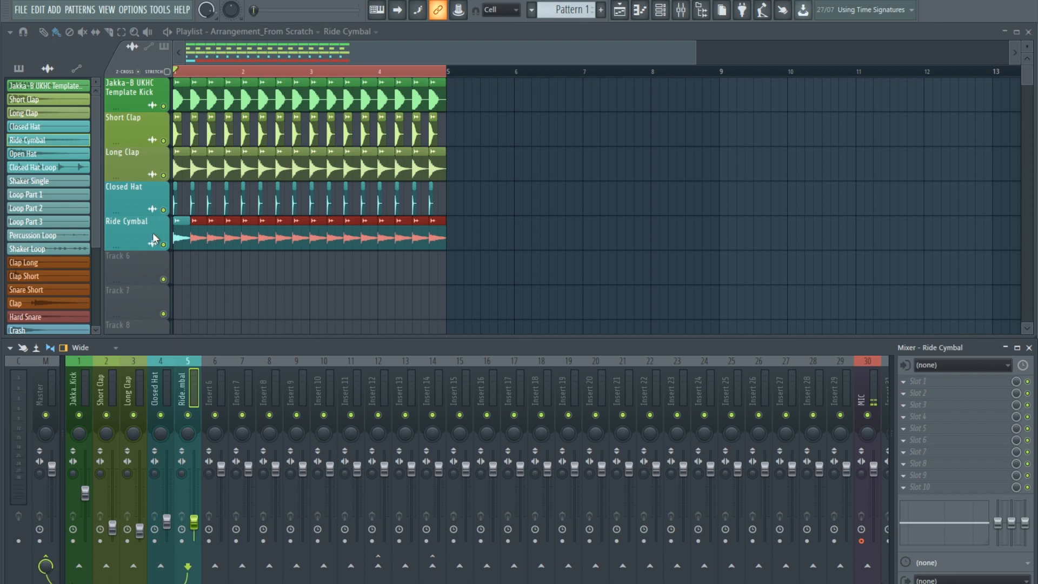
Play the loop with the Ride Cymbal soloed and in the full mix to compare its level and sound
{"action": "key", "text": "space"}
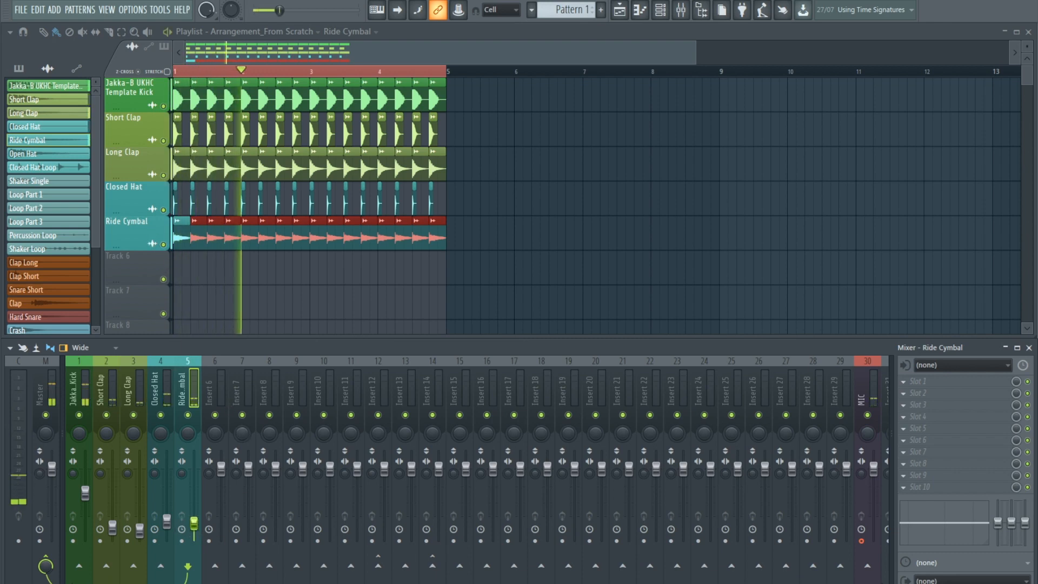
{"action": "key", "text": "space"}
{"action": "left_click", "coordinate": [134, 415], "text": "ctrl"}
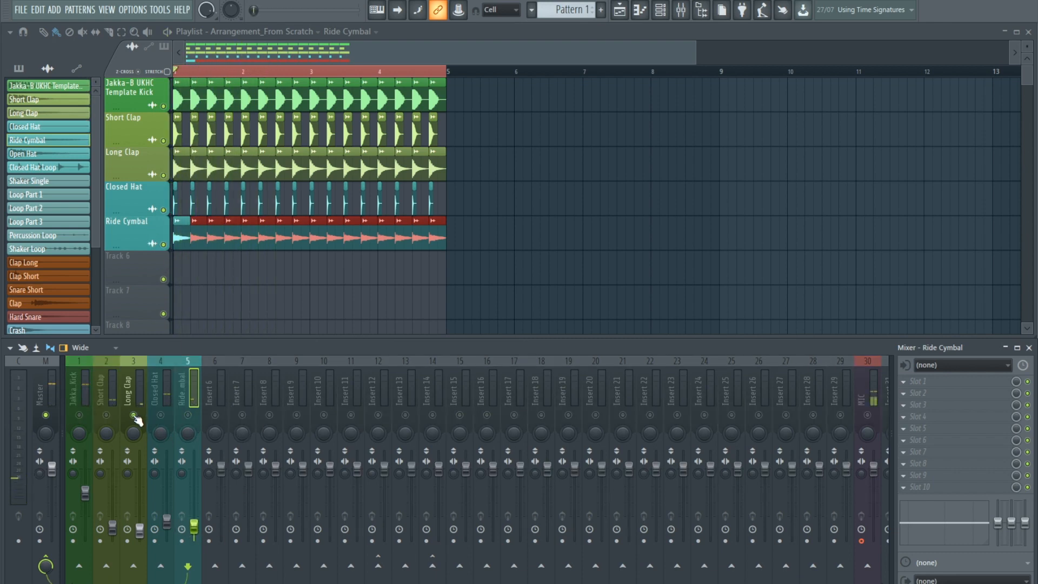
{"action": "left_click", "coordinate": [187, 415]}
{"action": "key", "text": "space"}
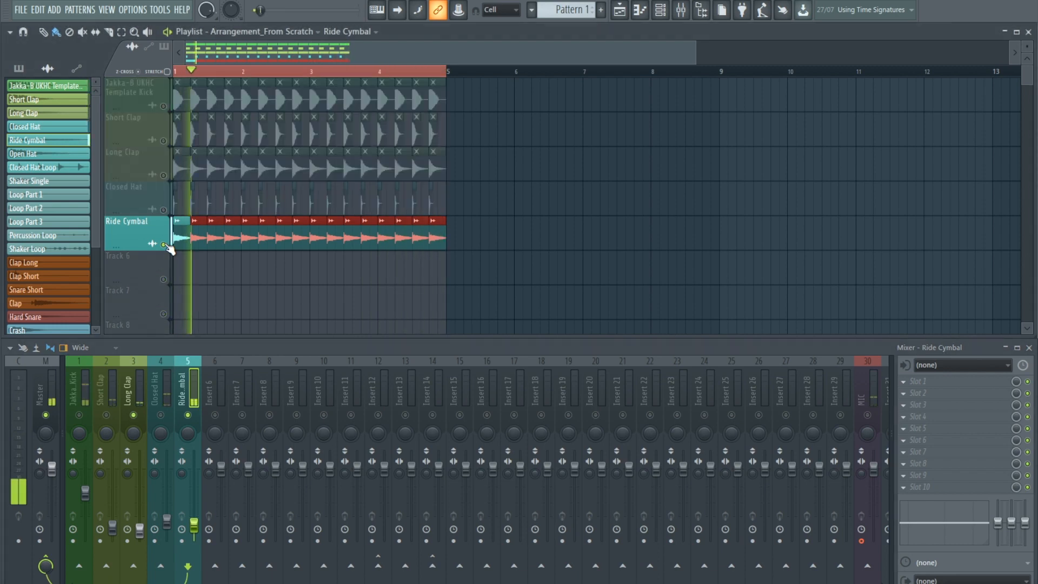
{"action": "left_click", "coordinate": [188, 415], "text": "ctrl"}
{"action": "key", "text": "space"}
{"action": "key", "text": "space"}
{"action": "key", "text": "space"}
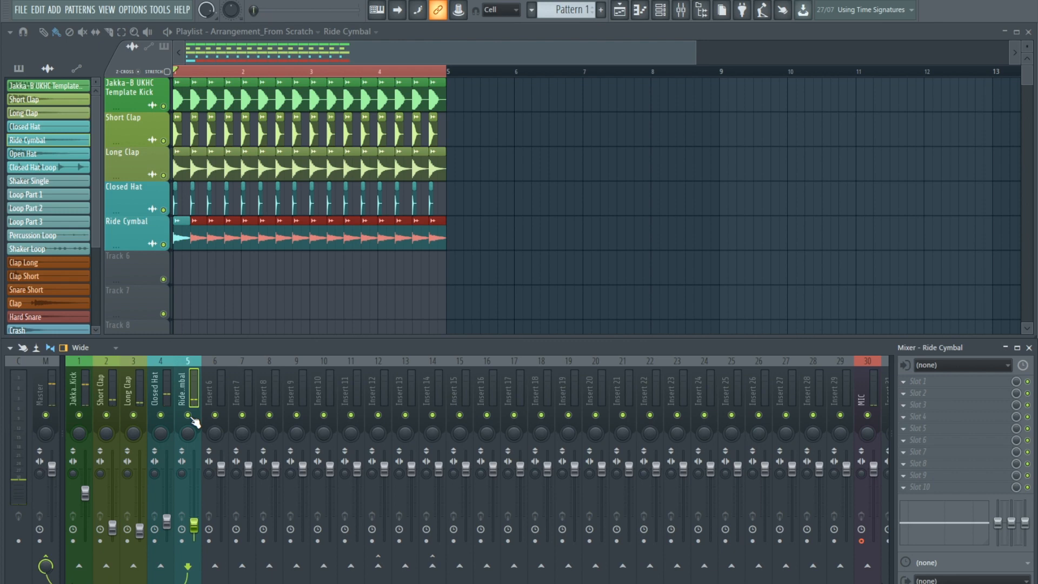
{"action": "key", "text": "space"}
{"action": "key", "text": "space"}
Place a Closed Hat Loop clip in bar 1 on Track 6, name the track after it, and clear the clip selection
{"action": "left_click", "coordinate": [42, 156]}
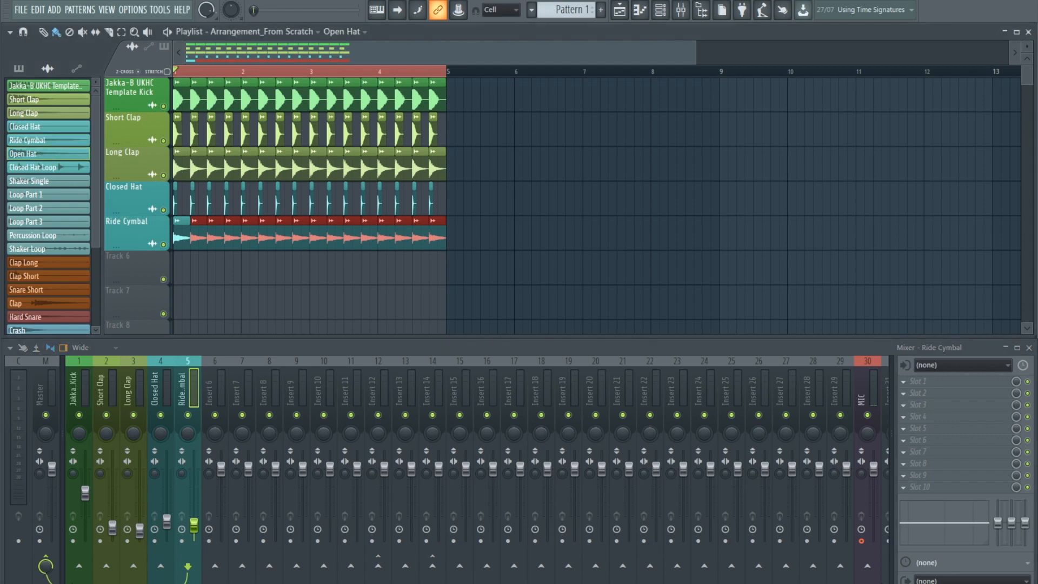
{"action": "left_click", "coordinate": [46, 168]}
{"action": "left_click", "coordinate": [39, 156]}
{"action": "left_click", "coordinate": [44, 169]}
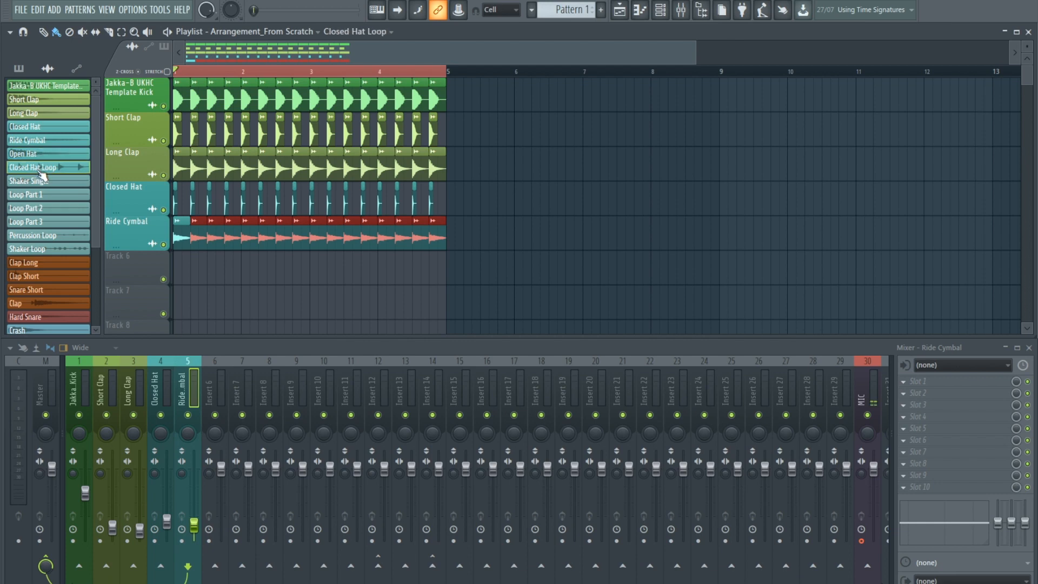
{"action": "double_click", "coordinate": [43, 168]}
{"action": "left_click_drag", "start_coordinate": [313, 388], "coordinate": [244, 273]}
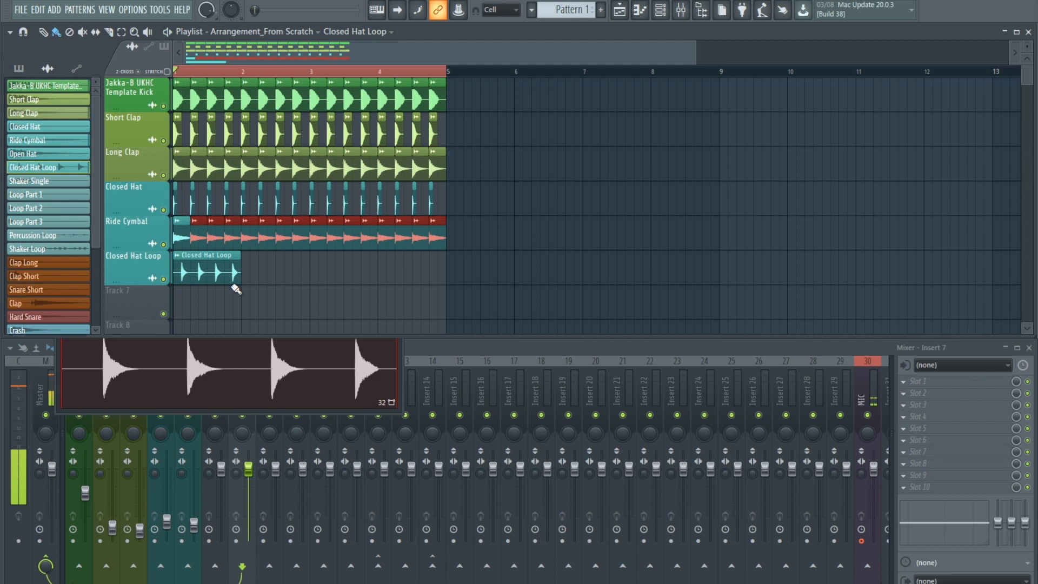
{"action": "key", "text": "ctrl+d"}
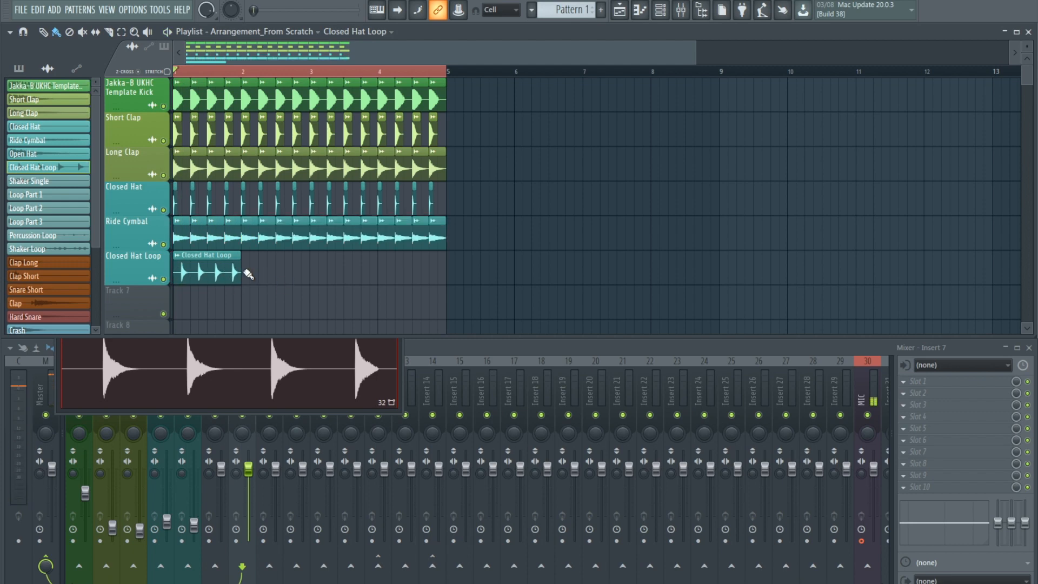
Solo the Closed Hat Loop track and fill bars 2 to 4 with its clips, clearing the selection
{"action": "right_click", "coordinate": [164, 279]}
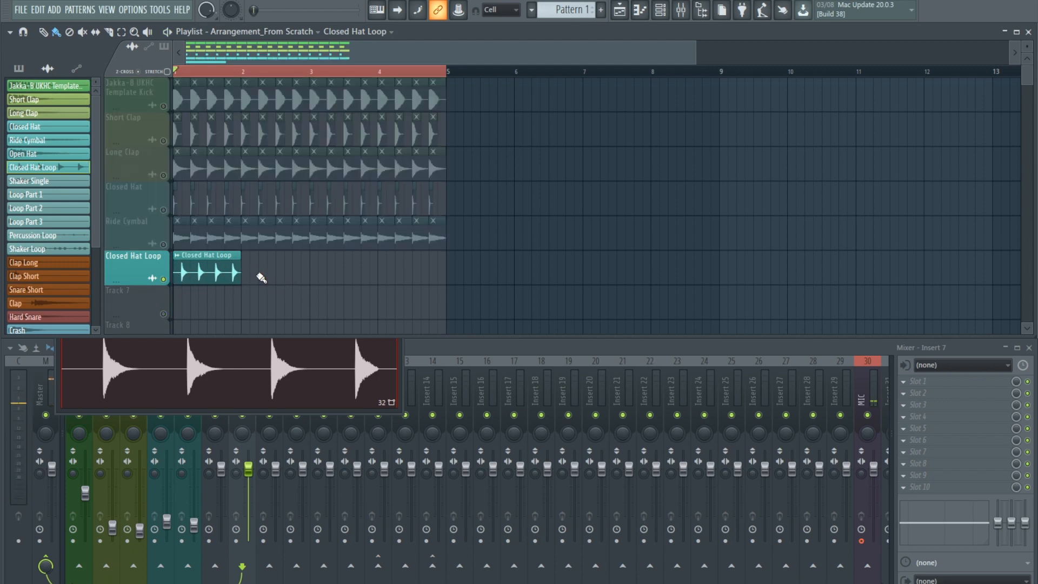
{"action": "left_click_drag", "start_coordinate": [244, 274], "coordinate": [389, 274]}
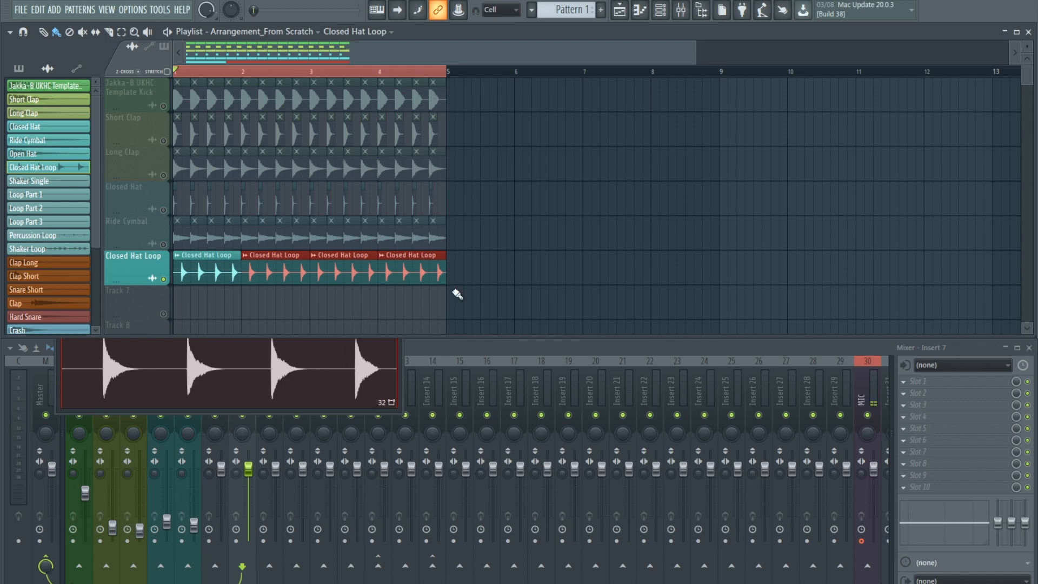
{"action": "key", "text": "ctrl+d"}
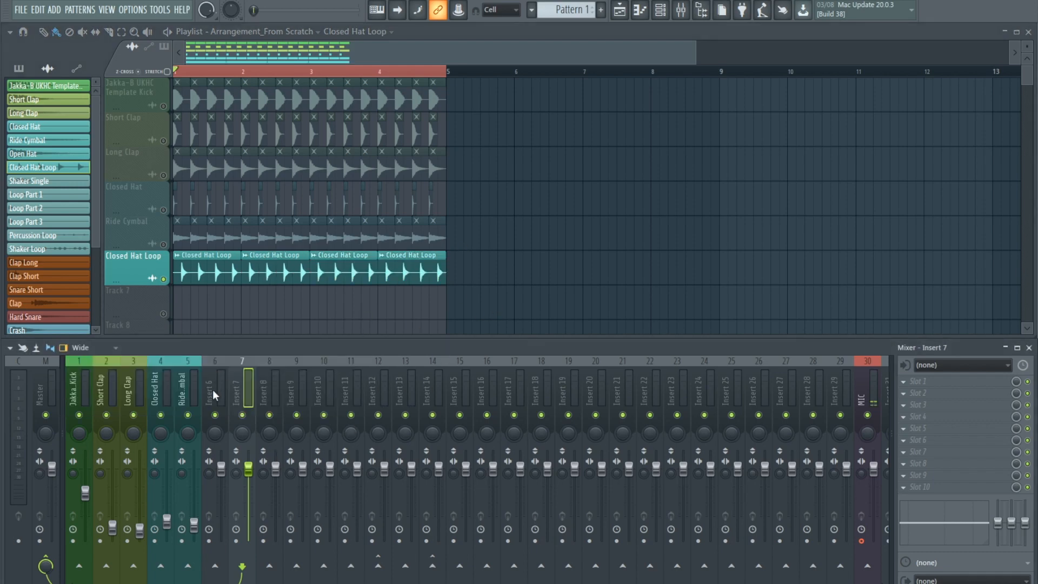
Route the Closed Hat Loop channel to mixer Insert 6, lower its fader to about the Closed Hat level, and play it soloed
{"action": "right_click", "coordinate": [212, 389]}
{"action": "left_click", "coordinate": [360, 398]}
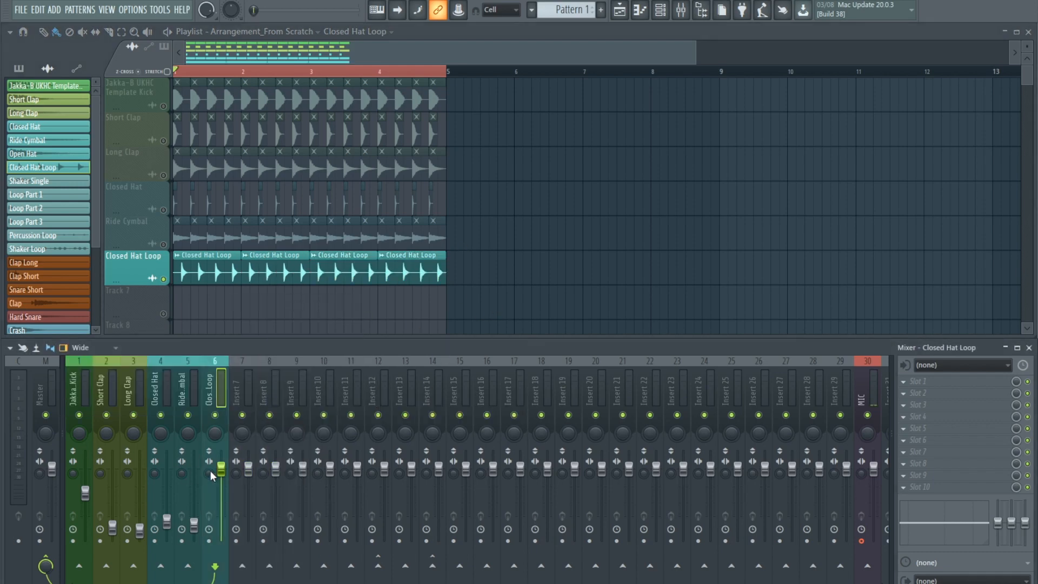
{"action": "left_click_drag", "start_coordinate": [221, 469], "coordinate": [221, 520]}
{"action": "key", "text": "space"}
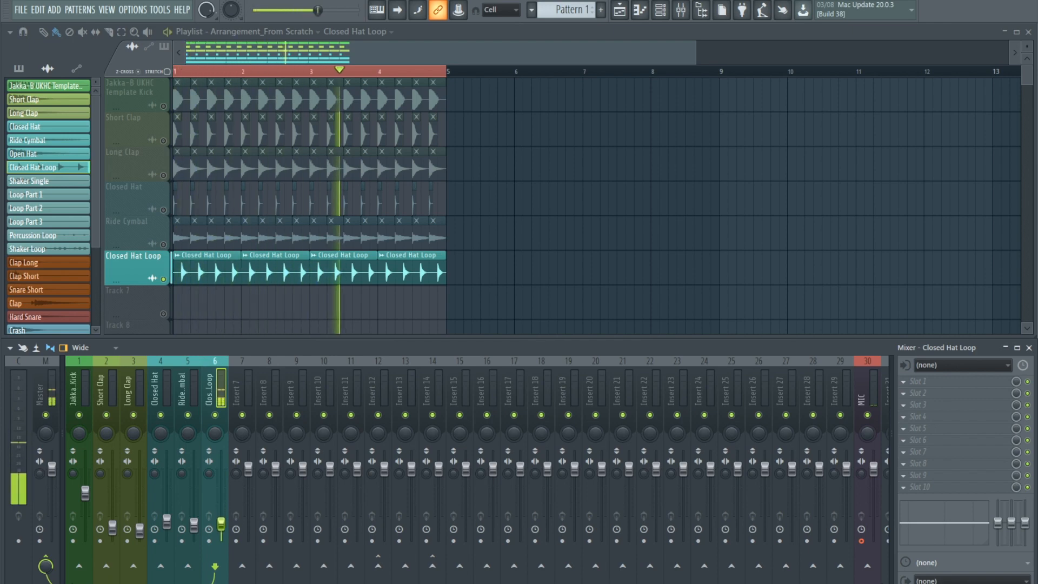
{"action": "double_click", "coordinate": [422, 273]}
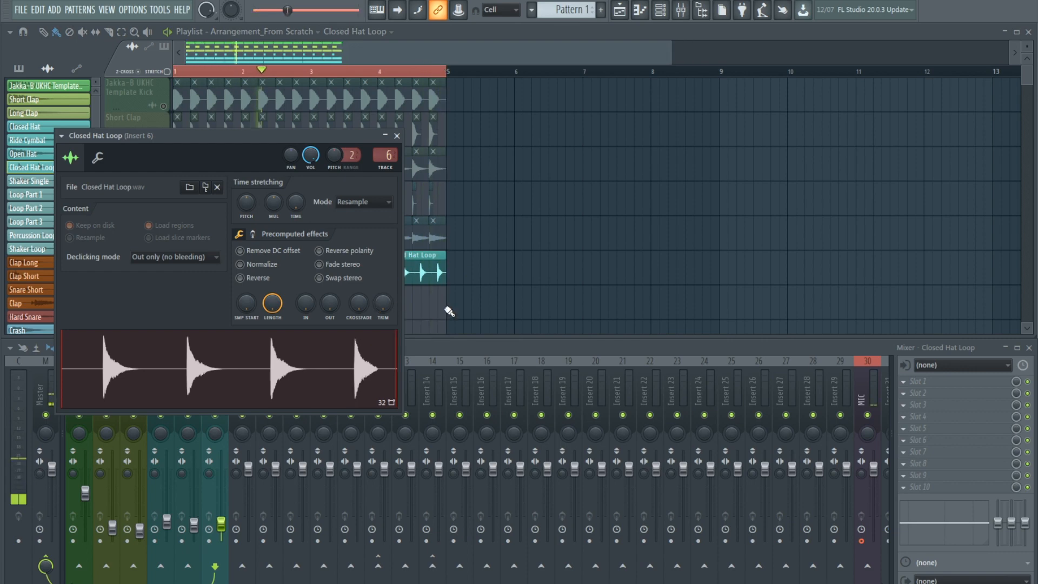
{"action": "right_click", "coordinate": [424, 315]}
{"action": "key", "text": "space"}
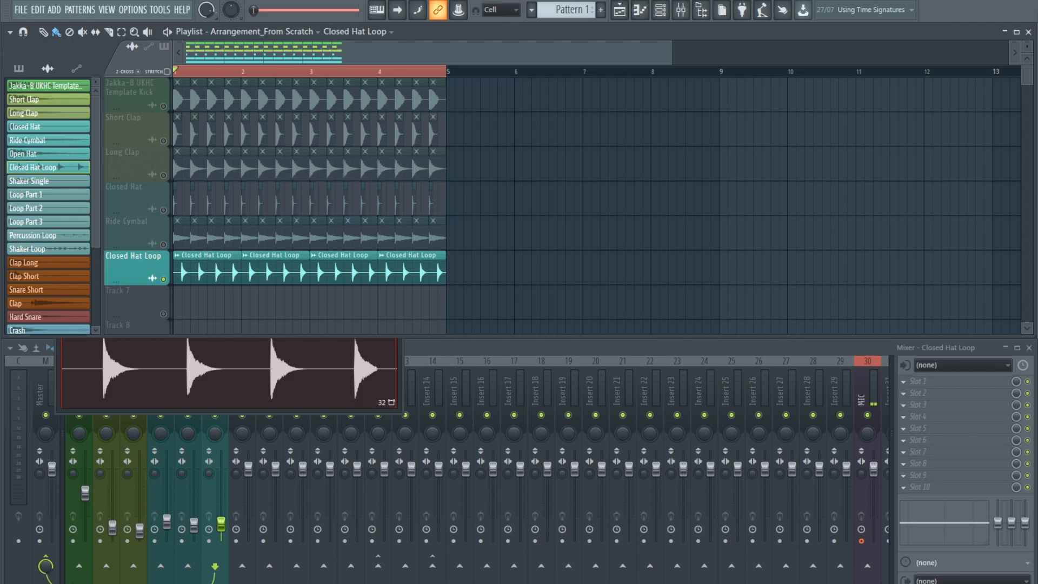
Place Open Hat clips on the four off-beats of bar 1 on Track 7
{"action": "double_click", "coordinate": [48, 154]}
{"action": "left_click", "coordinate": [356, 298]}
{"action": "mouse_move", "coordinate": [357, 299]}
{"action": "left_mouse_down"}
{"action": "mouse_move", "coordinate": [232, 317]}
{"action": "mouse_move", "coordinate": [174, 301]}
{"action": "mouse_move", "coordinate": [188, 304]}
{"action": "left_mouse_up"}
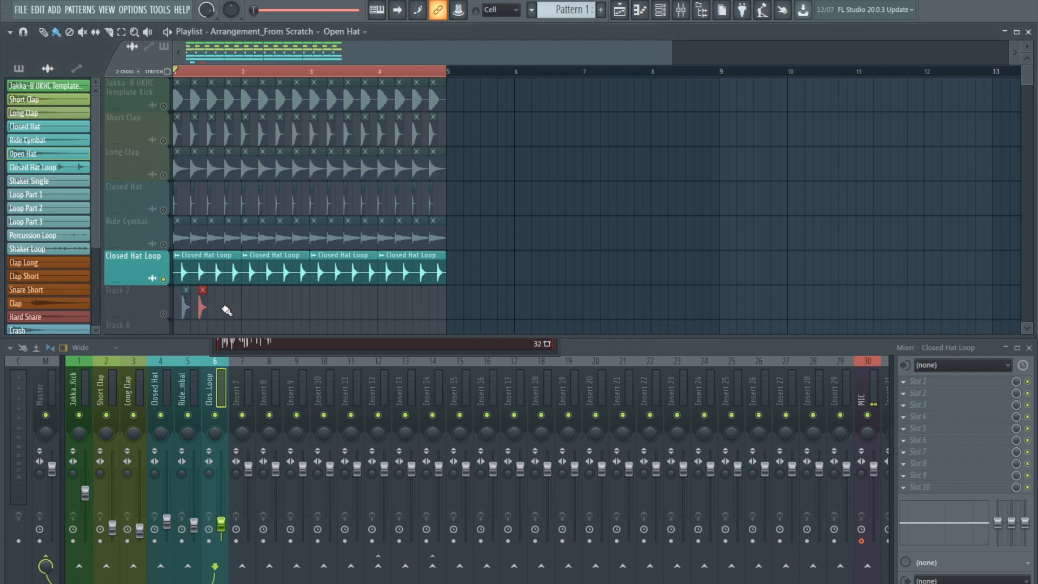
{"action": "left_click_drag", "start_coordinate": [668, 53], "coordinate": [384, 52]}
{"action": "left_click", "coordinate": [322, 309]}
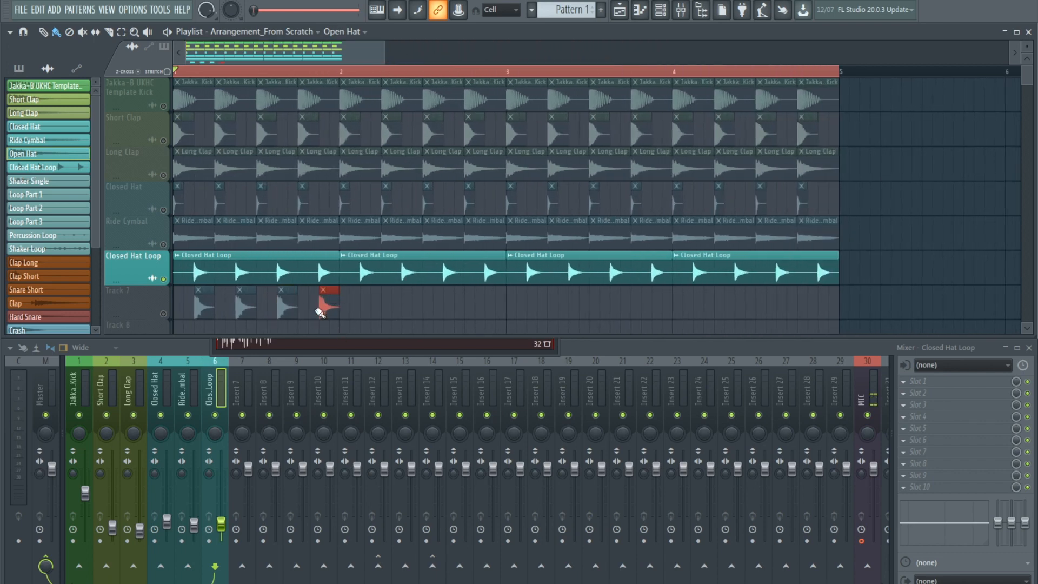
Unsolo the Closed Hat Loop track and place Open Hat clips on every off-beat of bars 2 to 4 on Track 7
{"action": "left_click", "coordinate": [165, 278], "text": "ctrl"}
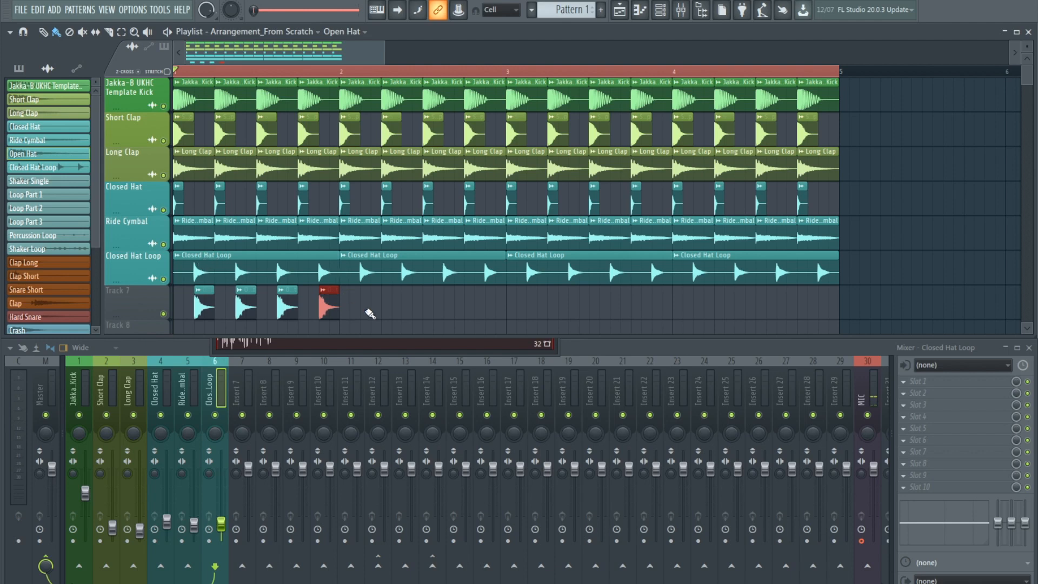
{"action": "left_click", "coordinate": [370, 313]}
{"action": "left_click", "coordinate": [411, 310]}
{"action": "left_click", "coordinate": [453, 309]}
{"action": "left_click", "coordinate": [494, 309]}
{"action": "left_click", "coordinate": [536, 309]}
{"action": "left_click", "coordinate": [579, 311]}
{"action": "left_click", "coordinate": [620, 310]}
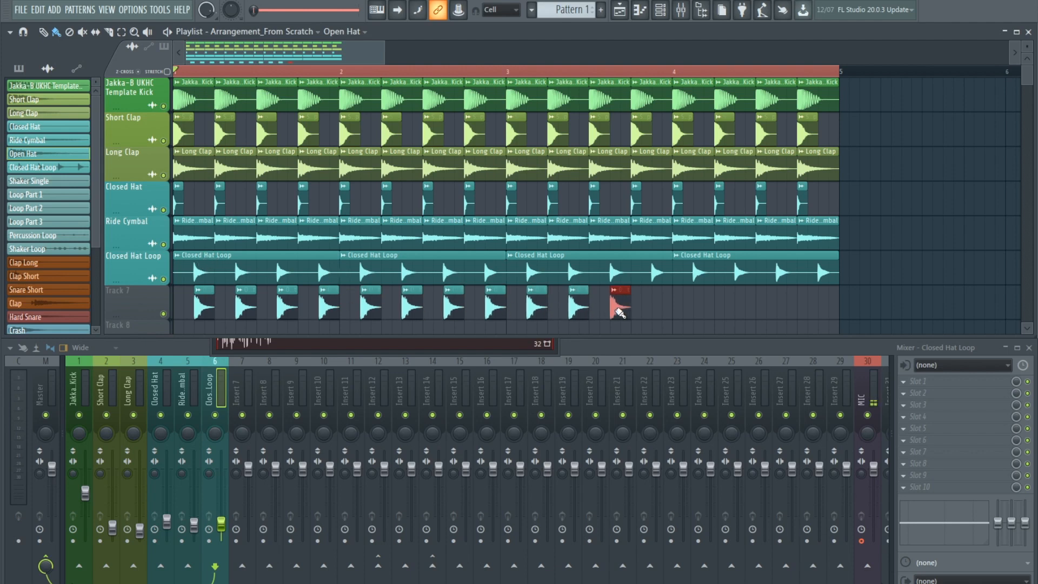
{"action": "left_click", "coordinate": [661, 311]}
{"action": "left_click", "coordinate": [702, 310]}
{"action": "left_click", "coordinate": [744, 309]}
{"action": "left_click", "coordinate": [776, 310]}
{"action": "mouse_move", "coordinate": [769, 306]}
{"action": "left_mouse_down"}
{"action": "mouse_move", "coordinate": [789, 308]}
{"action": "mouse_move", "coordinate": [782, 301]}
{"action": "left_mouse_up"}
{"action": "left_click", "coordinate": [821, 308]}
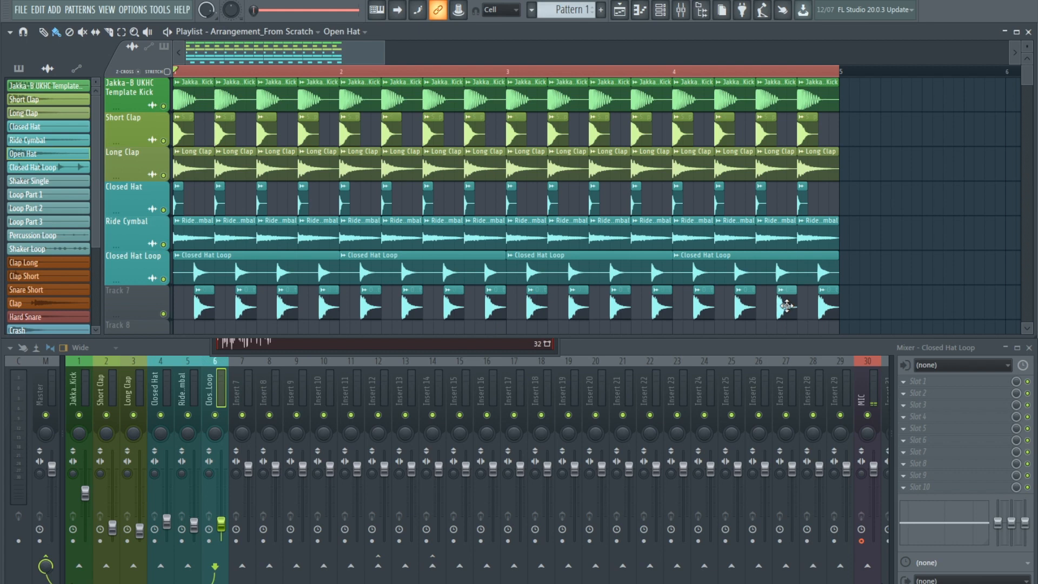
Route the Open Hat channel to mixer Insert 7, lower its fader to about the clap level, and play the full loop
{"action": "right_click", "coordinate": [244, 400]}
{"action": "mouse_move", "coordinate": [370, 403]}
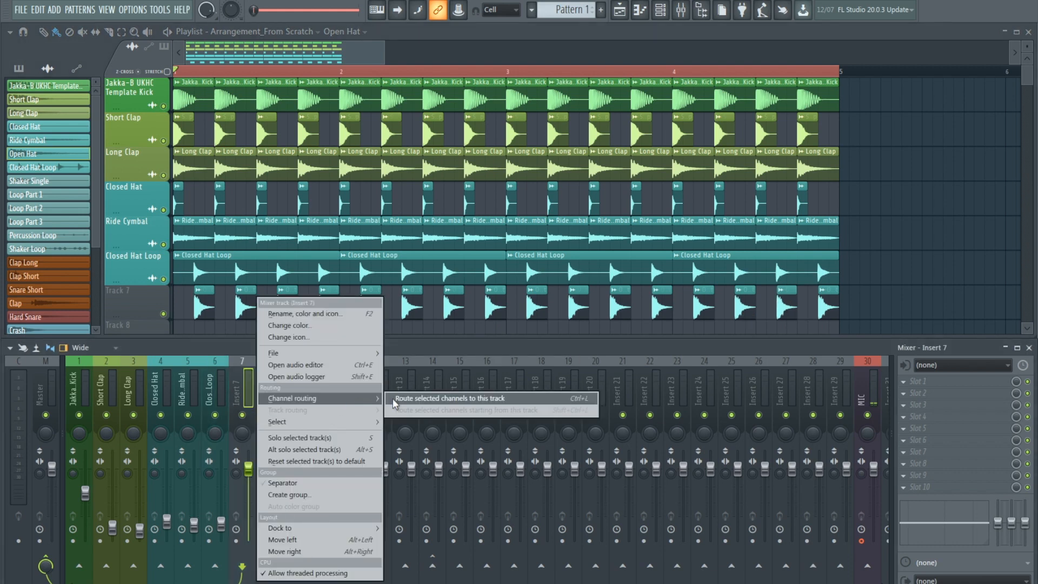
{"action": "left_click", "coordinate": [409, 404]}
{"action": "left_click_drag", "start_coordinate": [249, 470], "coordinate": [248, 526]}
{"action": "key", "text": "space"}
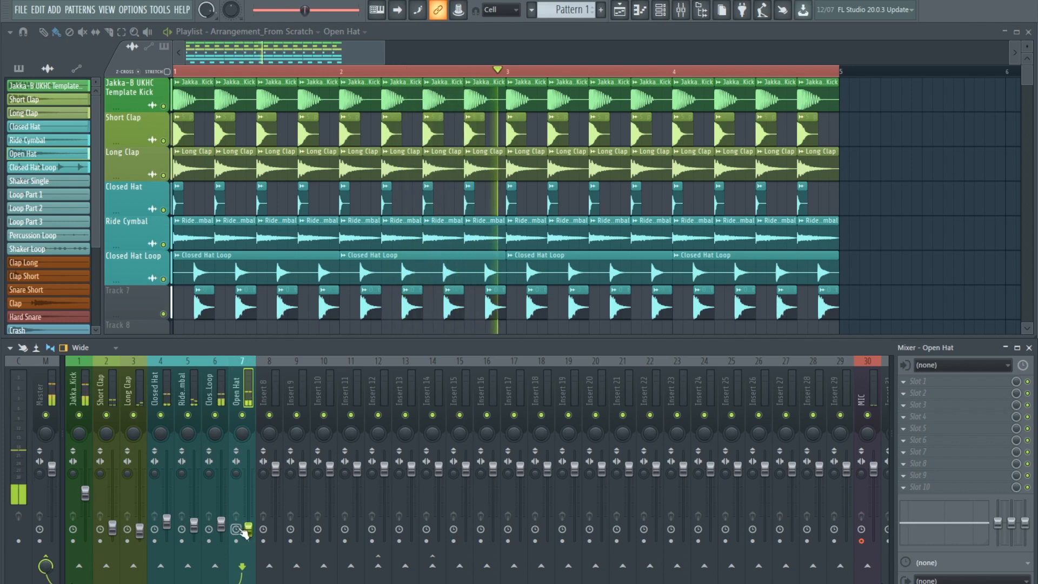
Raise the Closed Hat Loop fader slightly and play the full loop with its mixer insert toggled off and on for comparison
{"action": "left_click_drag", "start_coordinate": [222, 522], "coordinate": [221, 517]}
{"action": "key", "text": "space"}
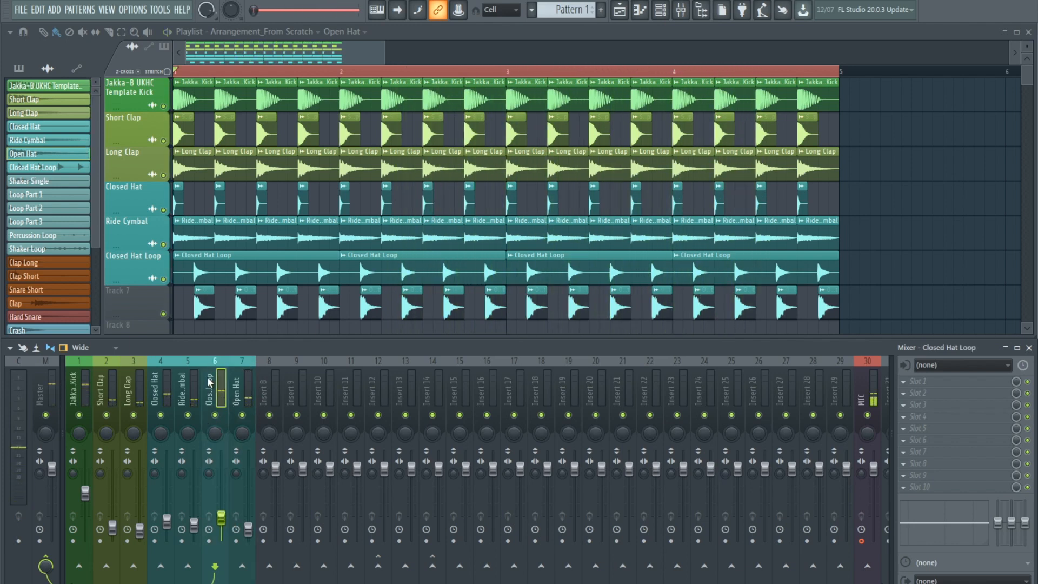
{"action": "left_click", "coordinate": [215, 415]}
{"action": "key", "text": "space"}
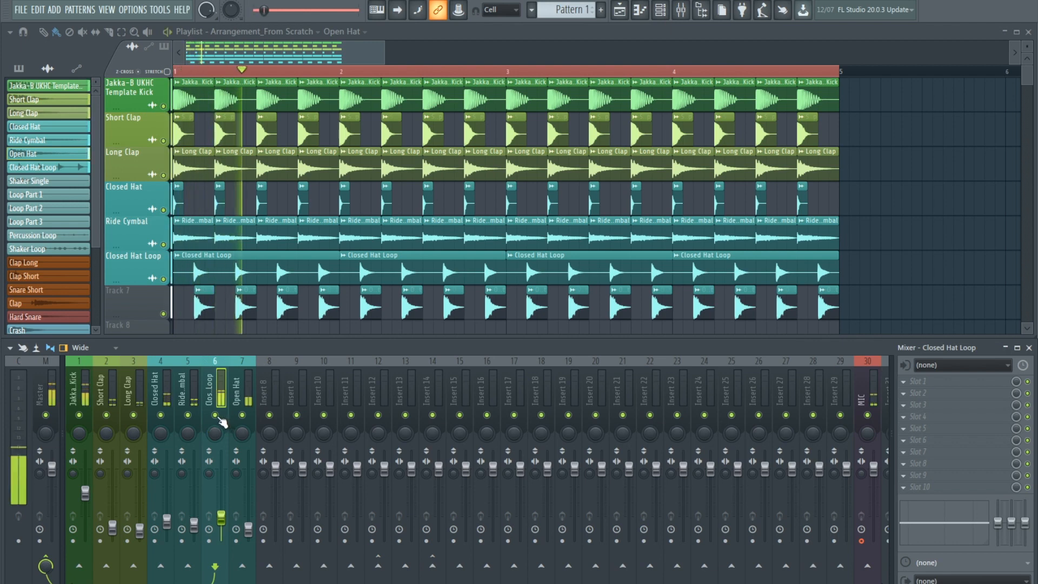
{"action": "left_click", "coordinate": [215, 415]}
{"action": "key", "text": "space"}
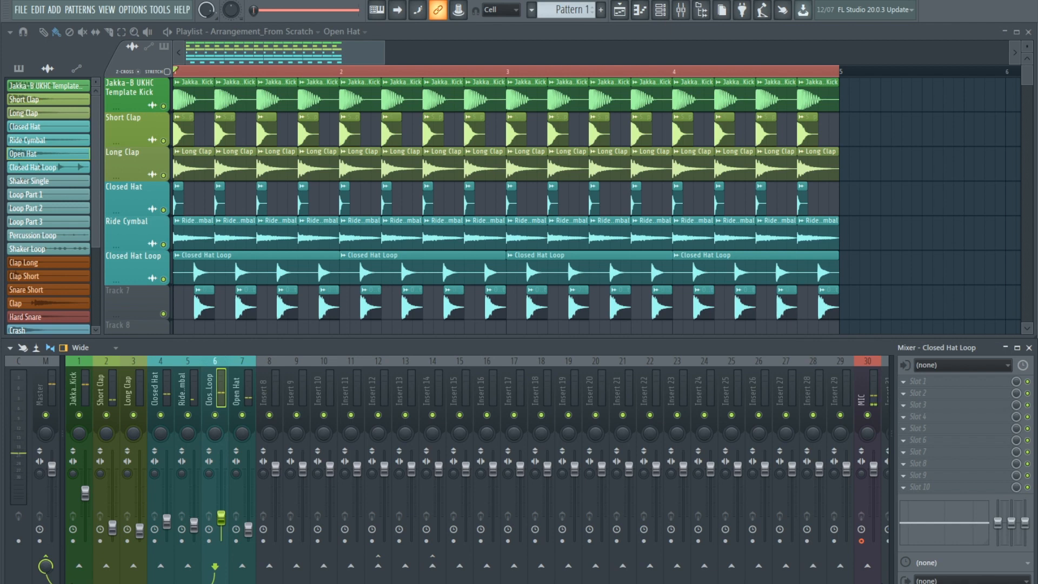
Name and colour Track 7 after its Open Hat clips and play the full loop
{"action": "scroll", "coordinate": [1030, 82], "scroll_direction": "down", "scroll_amount": 4}
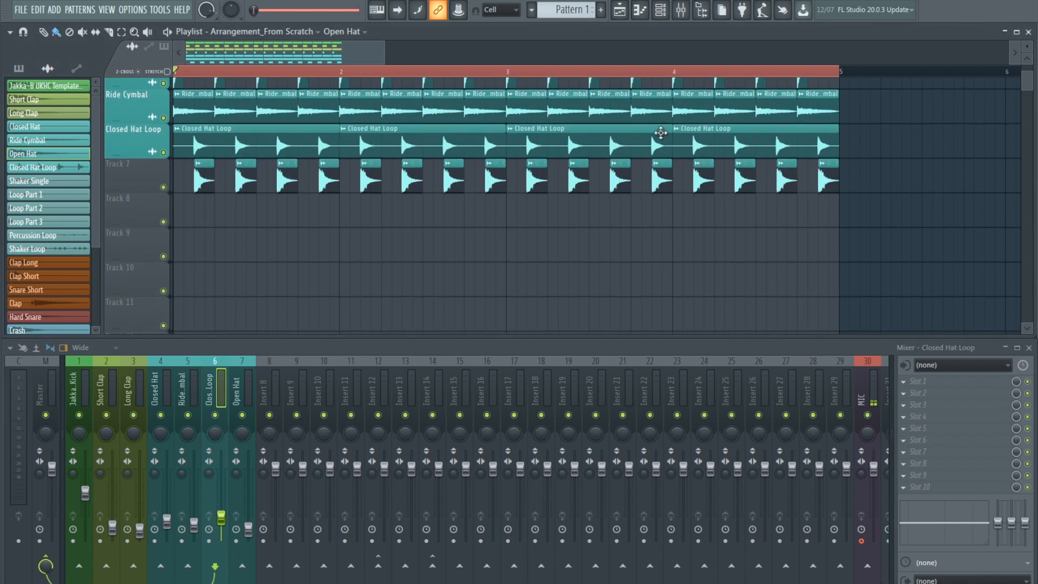
{"action": "right_click", "coordinate": [132, 192]}
{"action": "left_click", "coordinate": [157, 199]}
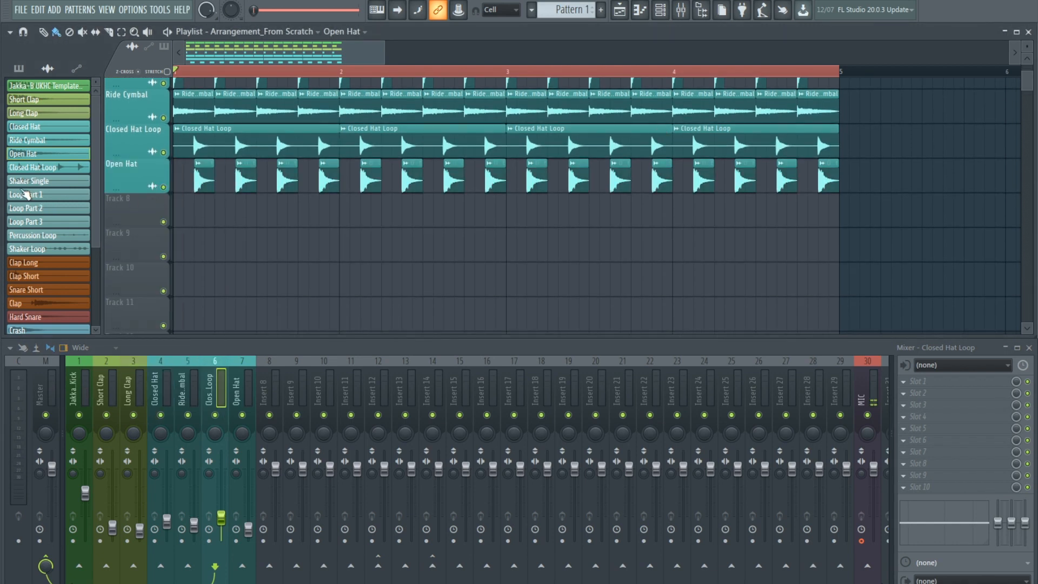
{"action": "key", "text": "space"}
{"action": "scroll", "coordinate": [458, 308], "scroll_direction": "up", "scroll_amount": 4}
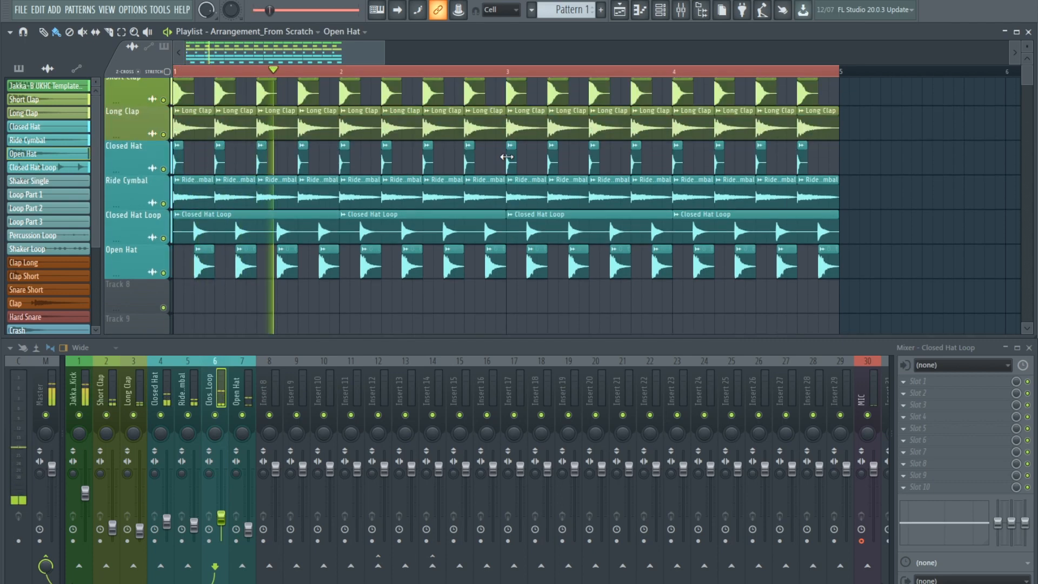
{"action": "key", "text": "space"}
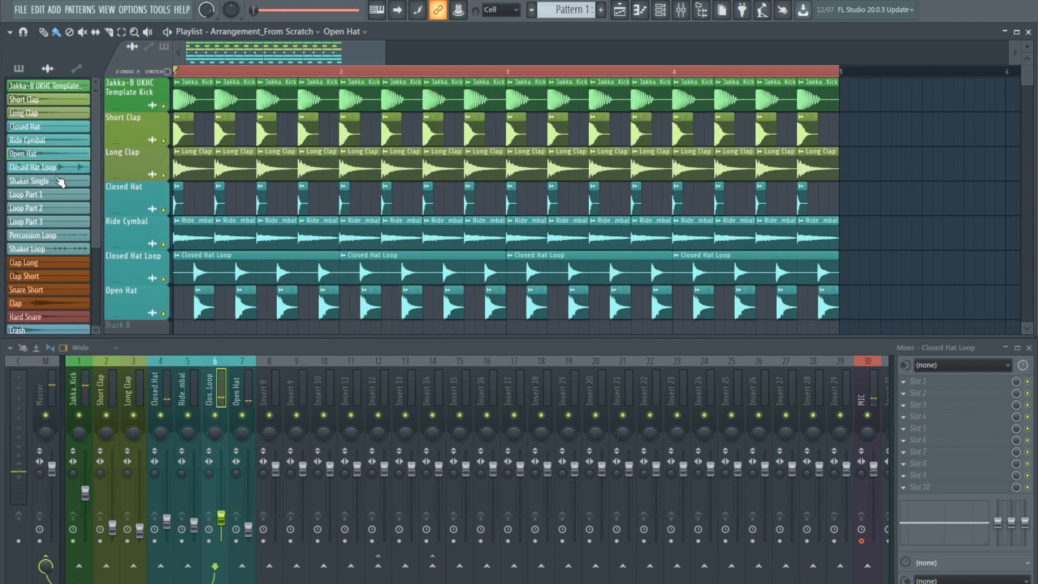
Try Shaker Single clips on every eighth note across bars 1 to 4 on Track 8, with mixer Insert 8 selected
{"action": "left_click_drag", "start_coordinate": [385, 54], "coordinate": [401, 52]}
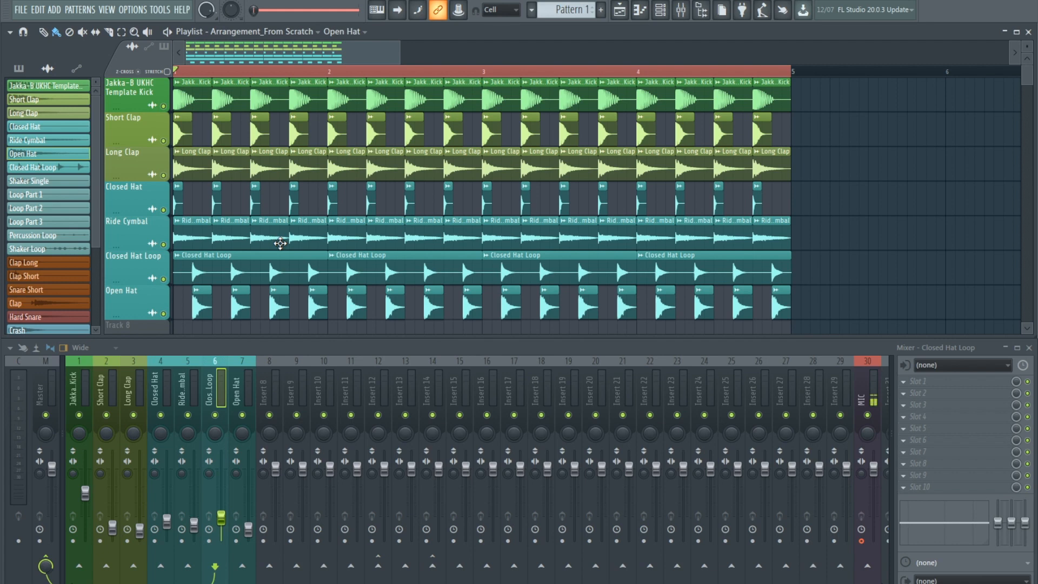
{"action": "key", "text": "space"}
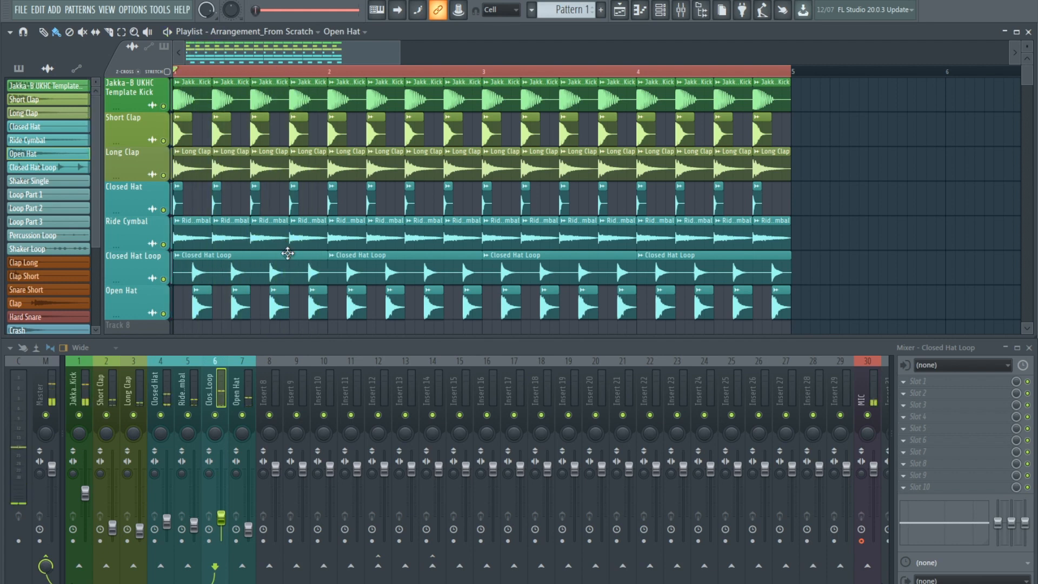
{"action": "scroll", "coordinate": [160, 258], "scroll_direction": "down", "scroll_amount": 1}
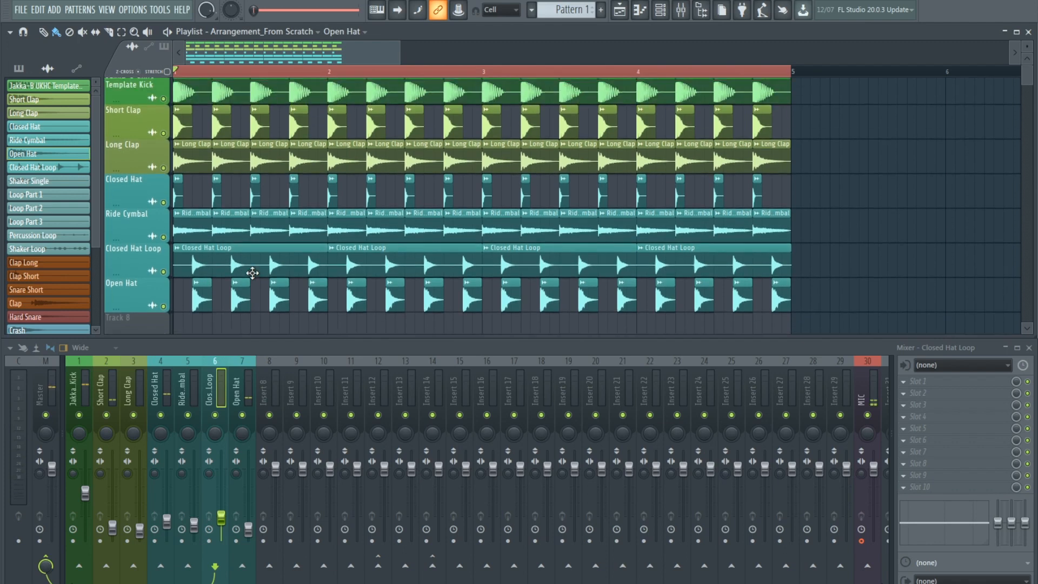
{"action": "scroll", "coordinate": [121, 117], "scroll_direction": "down", "scroll_amount": 2}
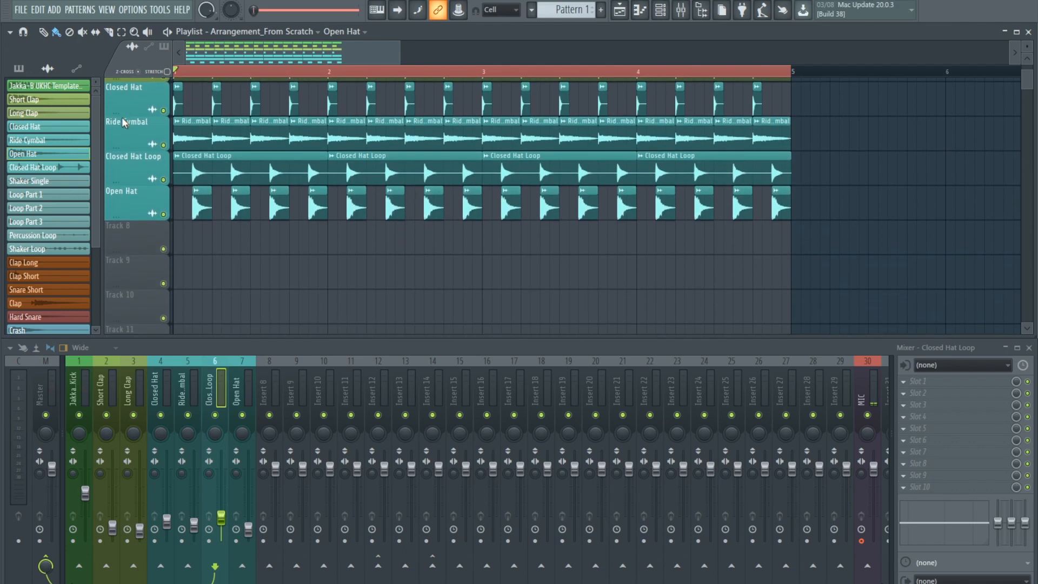
{"action": "left_click", "coordinate": [42, 182]}
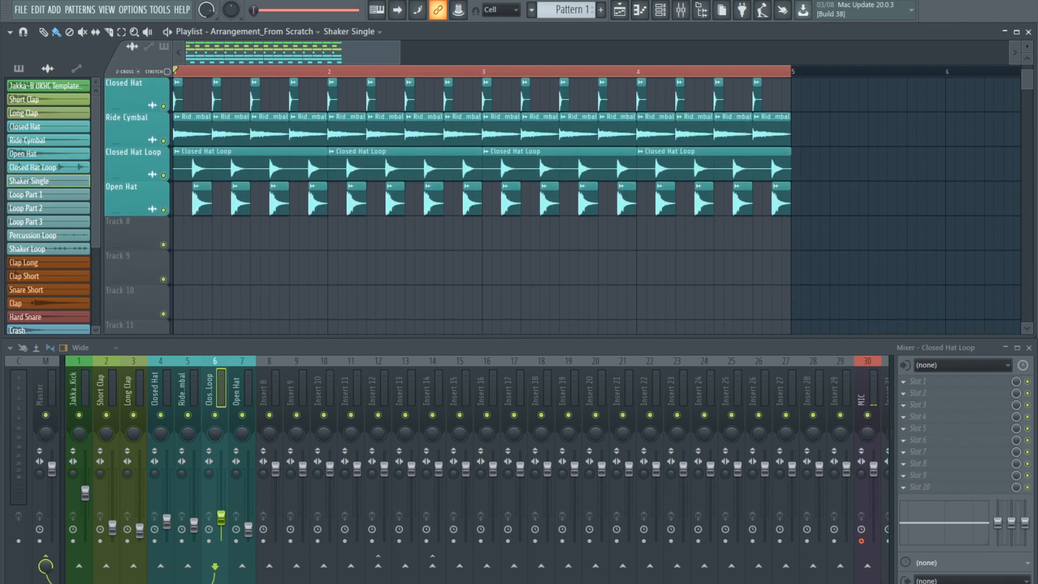
{"action": "left_click", "coordinate": [265, 390]}
{"action": "mouse_move", "coordinate": [43, 181]}
{"action": "left_mouse_down"}
{"action": "mouse_move", "coordinate": [238, 260]}
{"action": "mouse_move", "coordinate": [184, 233]}
{"action": "mouse_move", "coordinate": [787, 247]}
{"action": "left_mouse_up"}
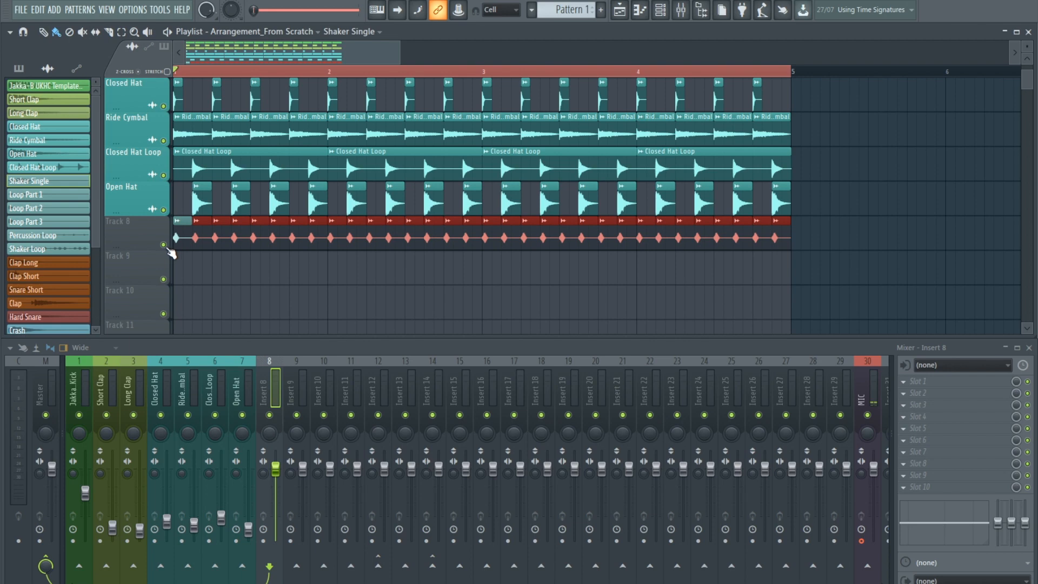
Try the Shaker Single clips on every sixteenth note with Track 8 soloed, and erase them from the track after playing
{"action": "right_click", "coordinate": [164, 245]}
{"action": "key", "text": "space"}
{"action": "key", "text": "space"}
{"action": "left_click_drag", "start_coordinate": [808, 246], "coordinate": [166, 236]}
{"action": "mouse_move", "coordinate": [790, 240]}
{"action": "left_mouse_down"}
{"action": "mouse_move", "coordinate": [776, 242]}
{"action": "mouse_move", "coordinate": [786, 241]}
{"action": "left_mouse_up"}
{"action": "key", "text": "space"}
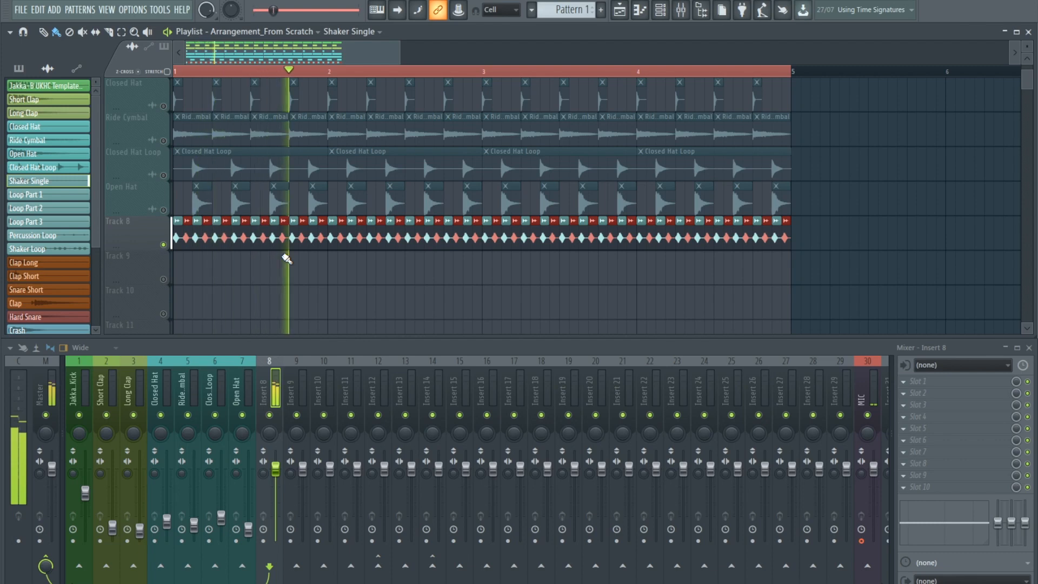
{"action": "key", "text": "space"}
{"action": "mouse_move", "coordinate": [814, 241]}
{"action": "left_mouse_down"}
{"action": "mouse_move", "coordinate": [429, 231]}
{"action": "mouse_move", "coordinate": [182, 241]}
{"action": "left_mouse_up"}
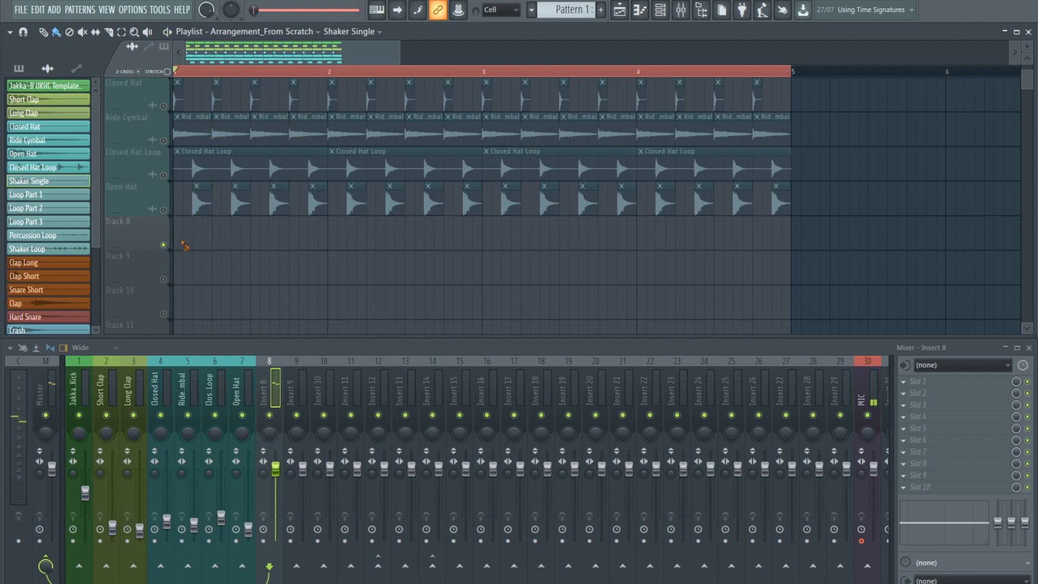
Place Shaker Loop clips across bars 1 to 4 with all tracks unsoloed, and move them down to Track 9
{"action": "left_click", "coordinate": [31, 248]}
{"action": "key", "text": "ctrl+z"}
{"action": "left_click_drag", "start_coordinate": [194, 230], "coordinate": [739, 268]}
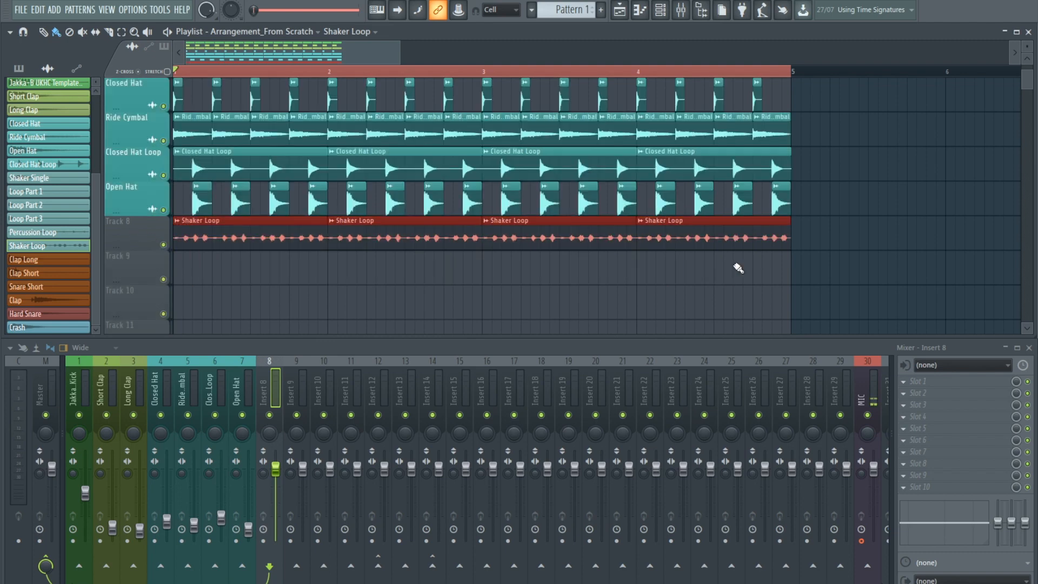
{"action": "key", "text": "shift+Down"}
{"action": "key", "text": "space"}
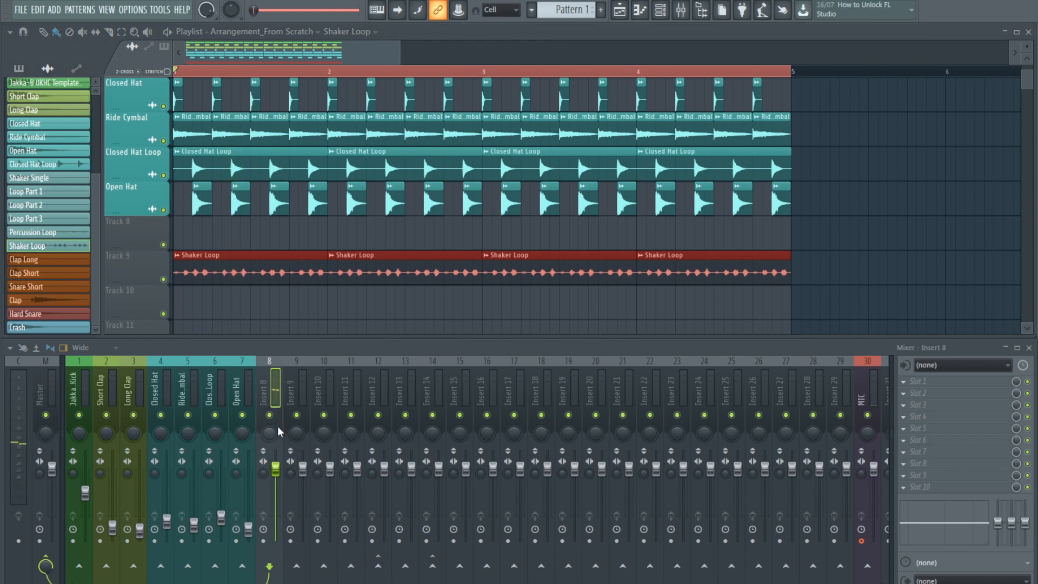
Route the Shaker Loop channel to mixer Insert 8, lower its fader to about the Closed Hat level, and play the full loop
{"action": "right_click", "coordinate": [266, 402]}
{"action": "mouse_move", "coordinate": [402, 401]}
{"action": "left_click", "coordinate": [438, 400]}
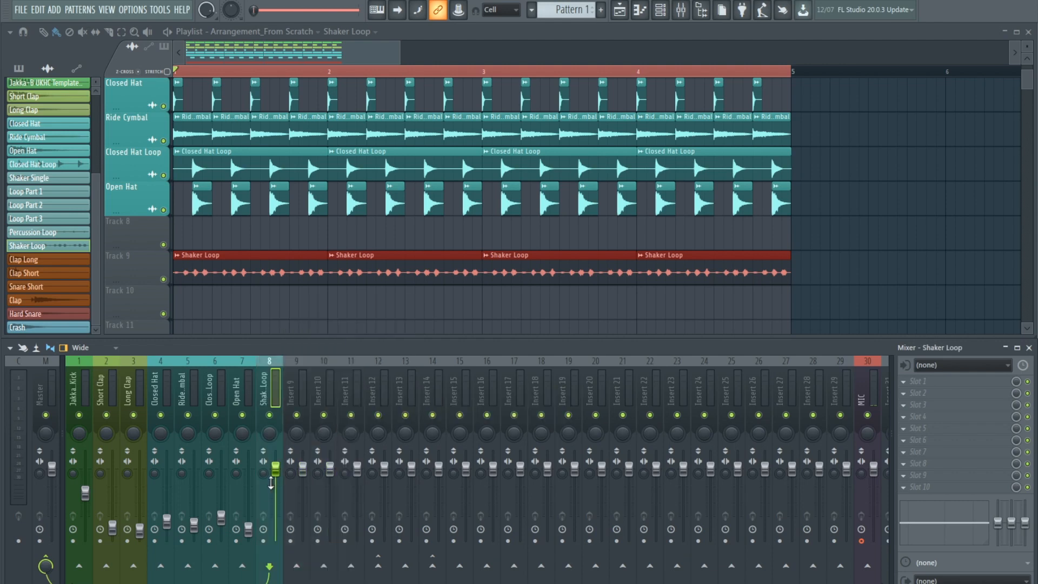
{"action": "key", "text": "space"}
{"action": "left_click_drag", "start_coordinate": [276, 498], "coordinate": [275, 523]}
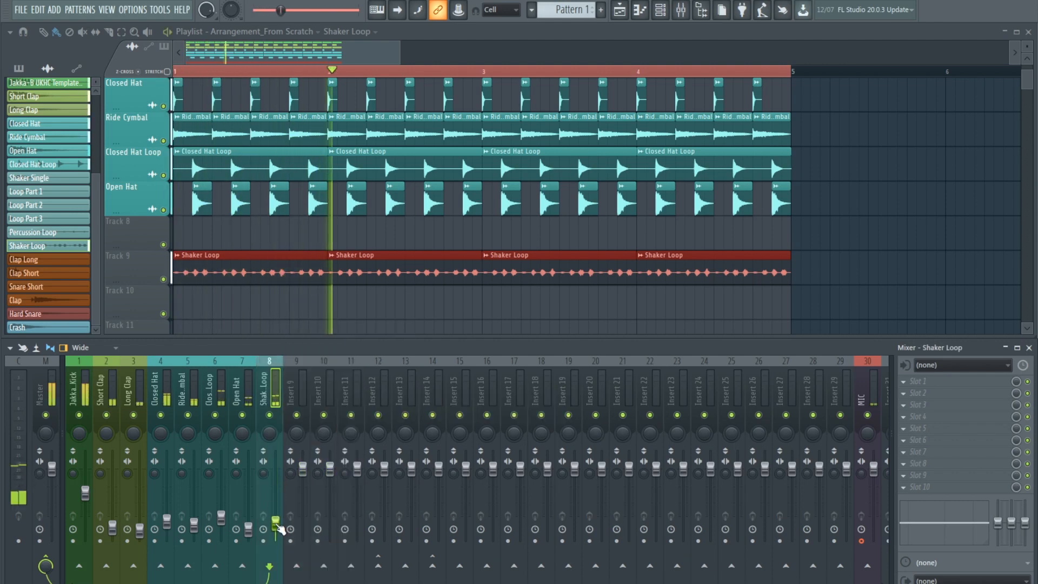
{"action": "left_click", "coordinate": [339, 304]}
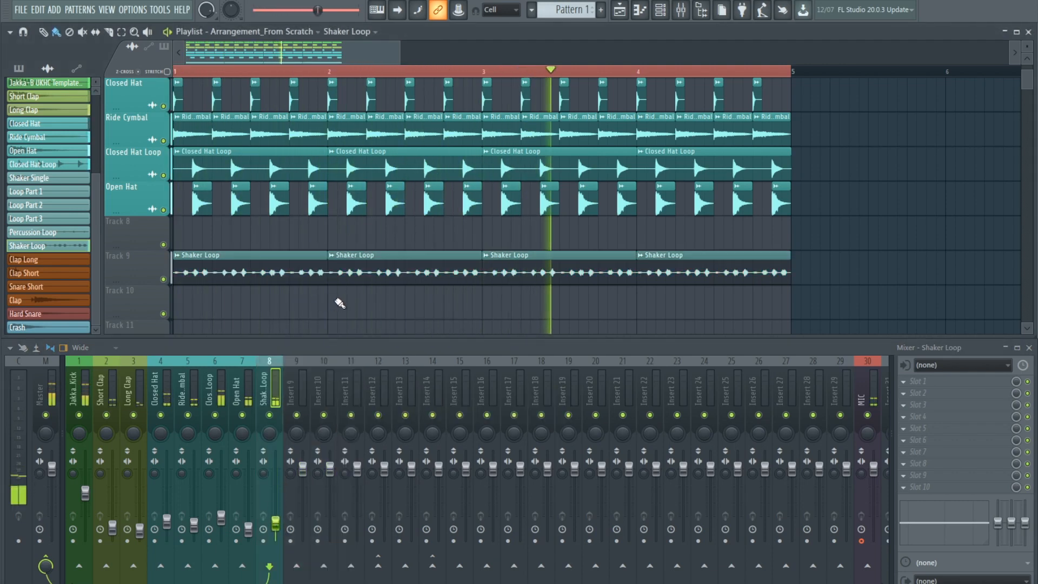
{"action": "key", "text": "space"}
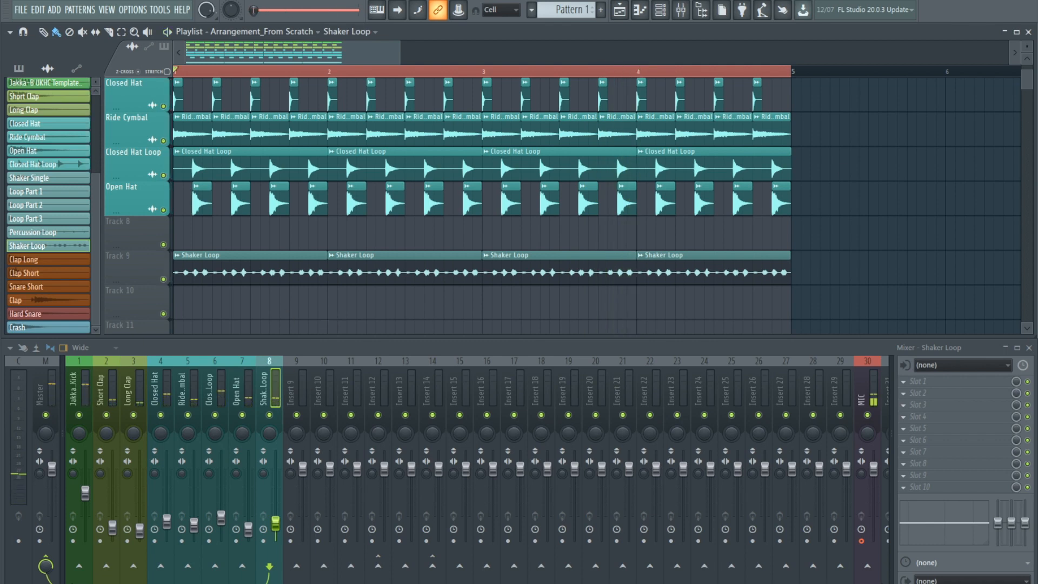
Place Shaker Single clips on every sixteenth note across bars 1 to 4 on Track 8 and mute Track 9
{"action": "mouse_move", "coordinate": [630, 317]}
{"action": "left_mouse_down"}
{"action": "mouse_move", "coordinate": [176, 246]}
{"action": "mouse_move", "coordinate": [181, 237]}
{"action": "mouse_move", "coordinate": [528, 225]}
{"action": "mouse_move", "coordinate": [748, 228]}
{"action": "mouse_move", "coordinate": [728, 239]}
{"action": "left_mouse_up"}
{"action": "left_click", "coordinate": [163, 279]}
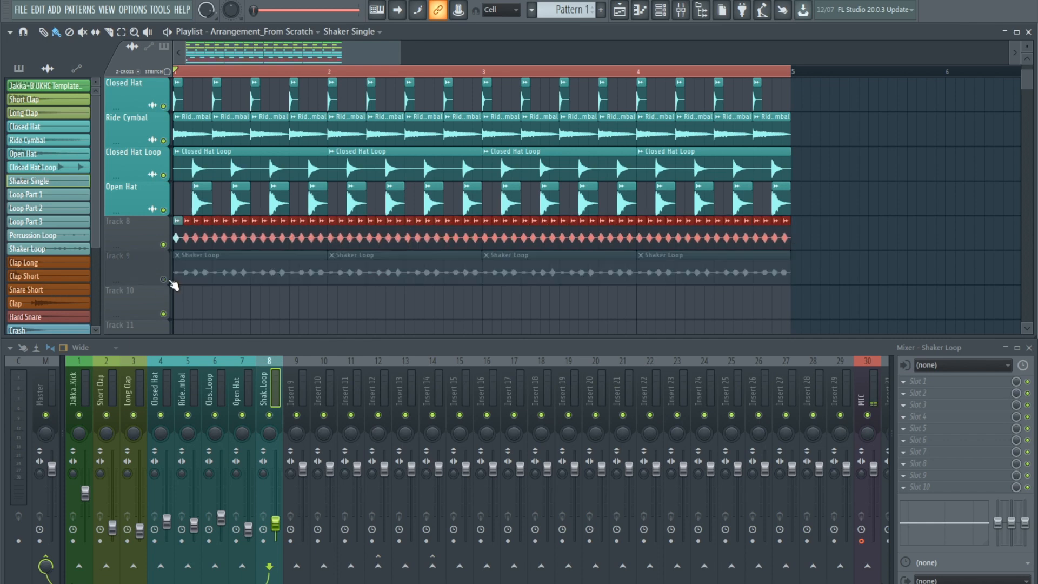
Route the Shaker Single channel to mixer Insert 9, lower its fader to about the kick level, and play it soloed
{"action": "right_click", "coordinate": [290, 401]}
{"action": "mouse_move", "coordinate": [389, 400]}
{"action": "left_click", "coordinate": [460, 401]}
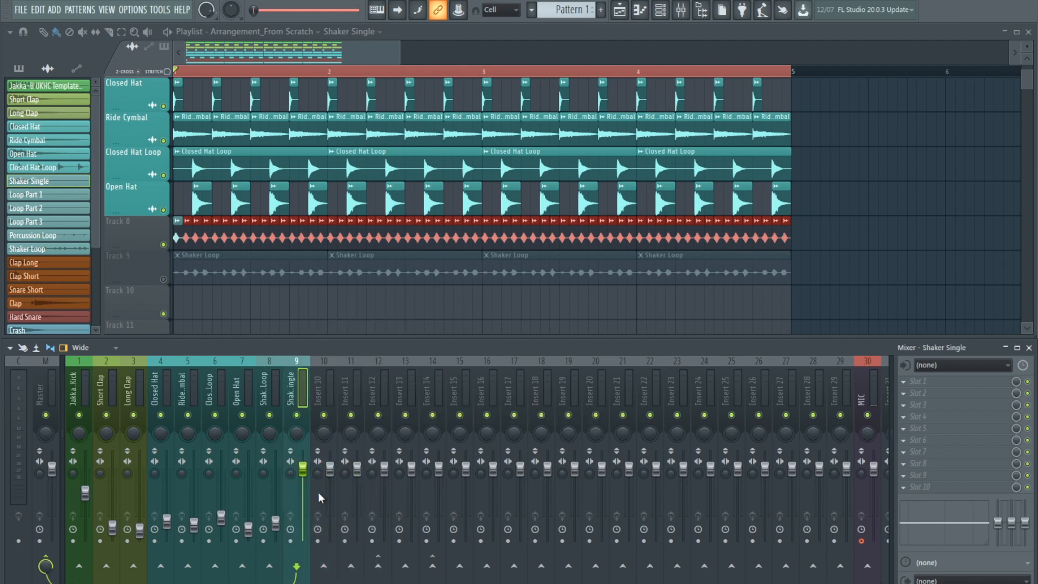
{"action": "left_click_drag", "start_coordinate": [306, 474], "coordinate": [304, 481]}
{"action": "left_click", "coordinate": [163, 244], "text": "ctrl"}
{"action": "key", "text": "space"}
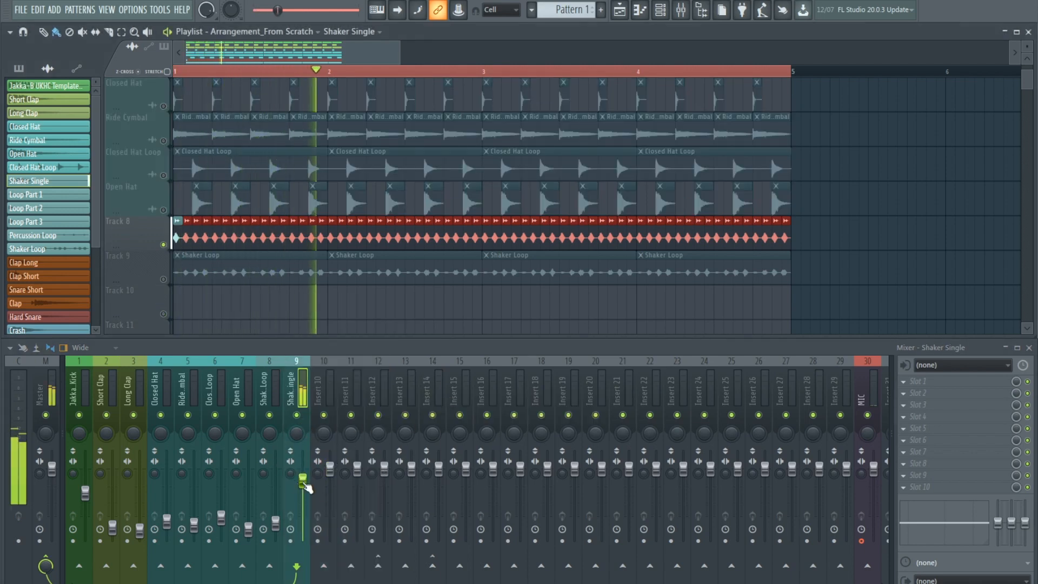
{"action": "key", "text": "space"}
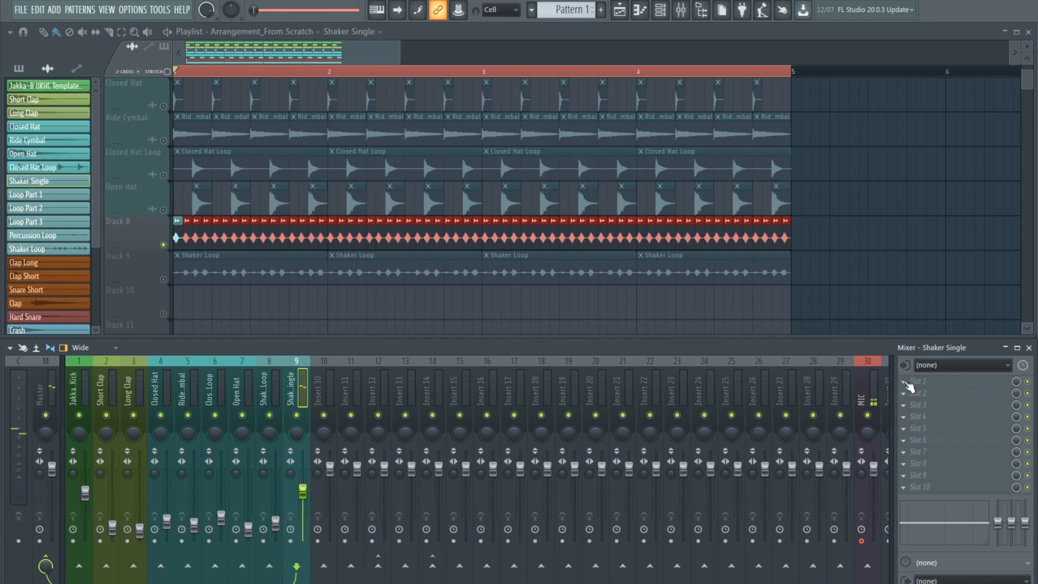
Load Kickstart into the first effect slot of the Shaker Single insert and set its Mix to about 79% while playing
{"action": "left_click", "coordinate": [908, 383]}
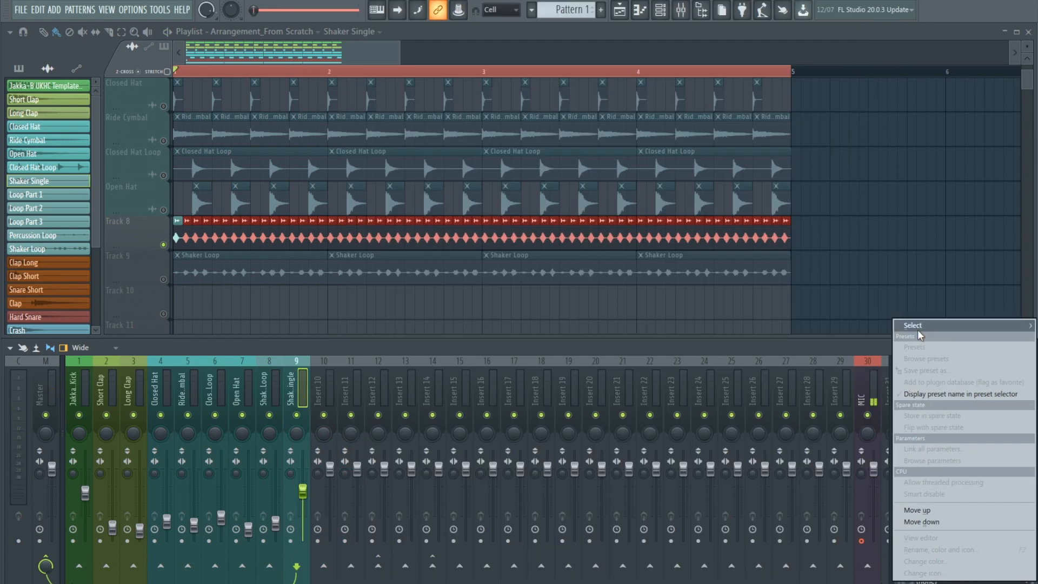
{"action": "mouse_move", "coordinate": [923, 330]}
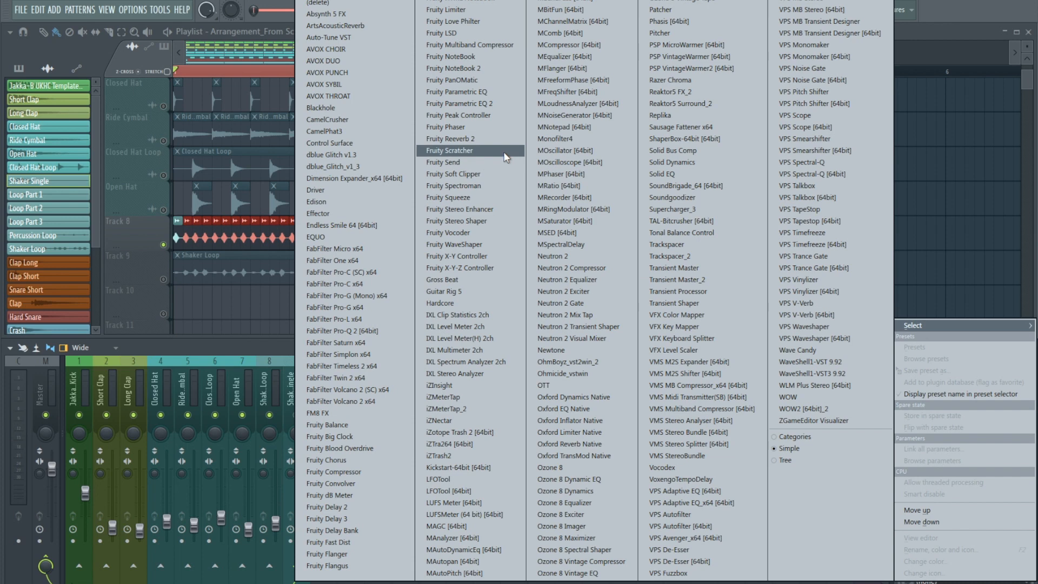
{"action": "left_click", "coordinate": [460, 467]}
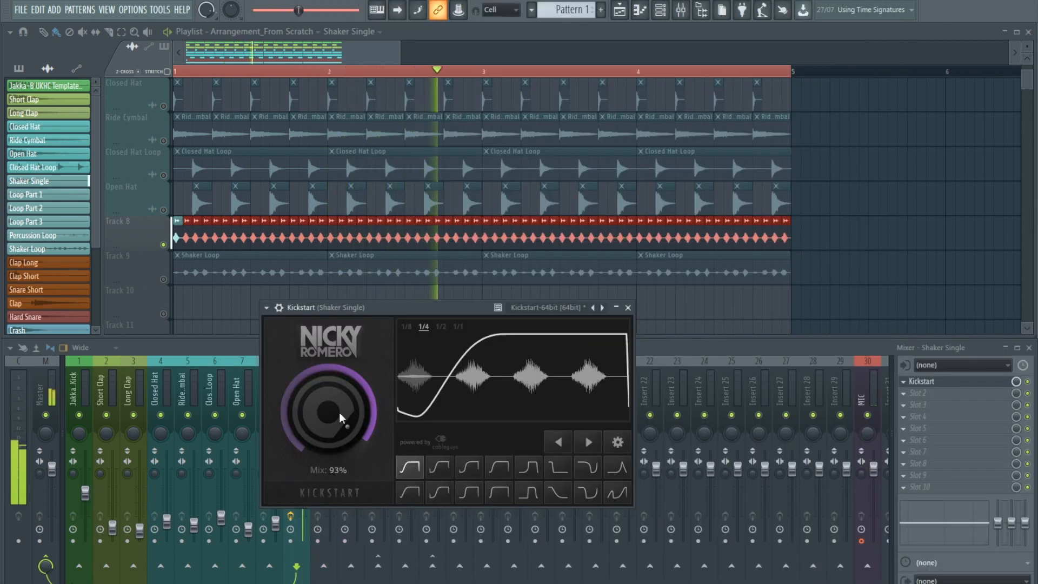
{"action": "key", "text": "space"}
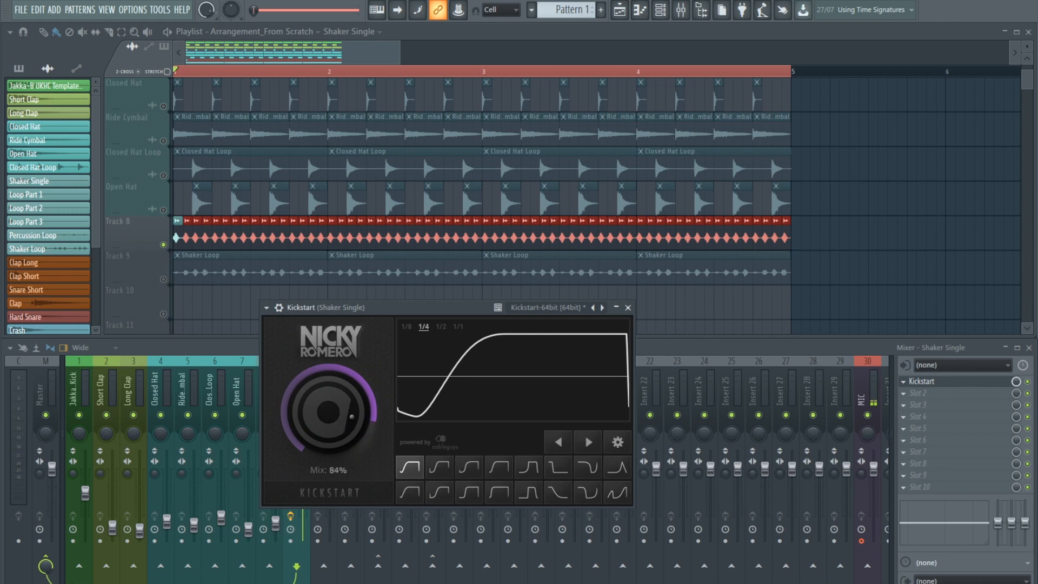
{"action": "mouse_move", "coordinate": [328, 412]}
{"action": "left_mouse_down"}
{"action": "mouse_move", "coordinate": [328, 385]}
{"action": "mouse_move", "coordinate": [329, 440]}
{"action": "mouse_move", "coordinate": [331, 407]}
{"action": "left_mouse_up"}
{"action": "key", "text": "space"}
{"action": "key", "text": "space"}
{"action": "key", "text": "space"}
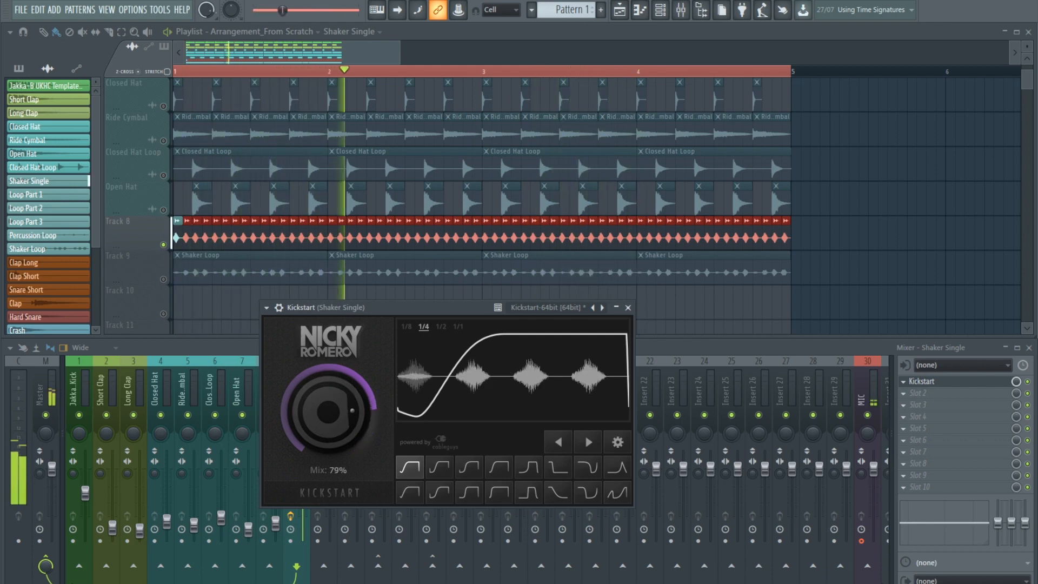
{"action": "key", "text": "space"}
{"action": "left_click", "coordinate": [628, 307]}
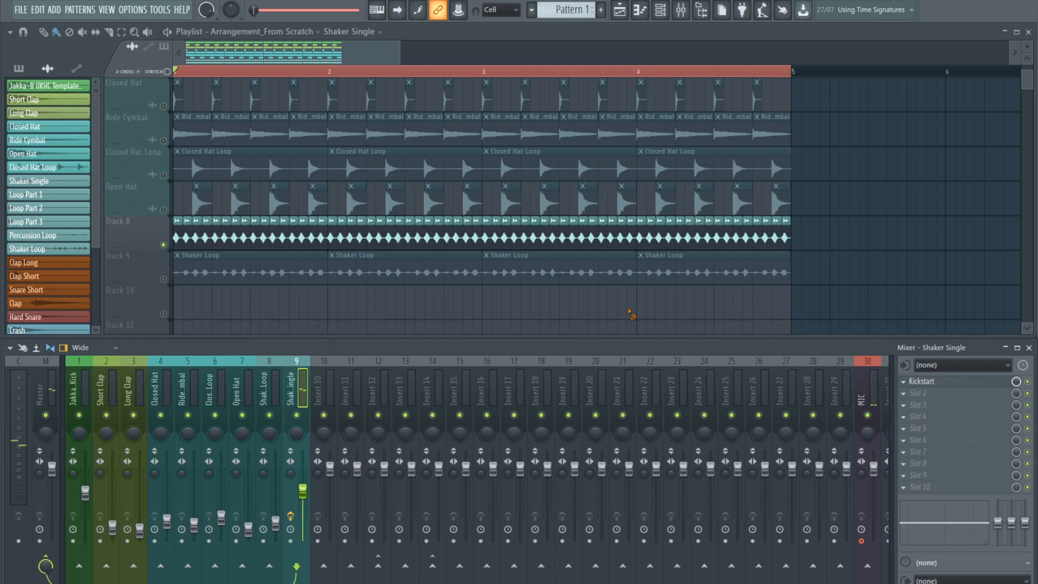
Mute all Shaker Single clips on Track 8, unsolo the track, and play the full loop with the Shaker Loop
{"action": "left_click_drag", "start_coordinate": [182, 242], "coordinate": [749, 241]}
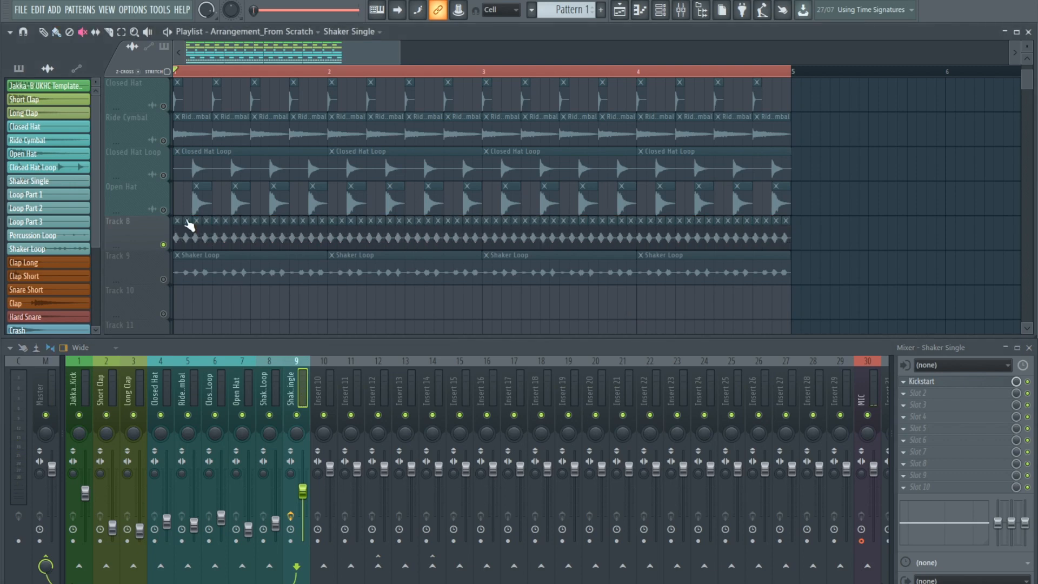
{"action": "right_click", "coordinate": [163, 244]}
{"action": "key", "text": "space"}
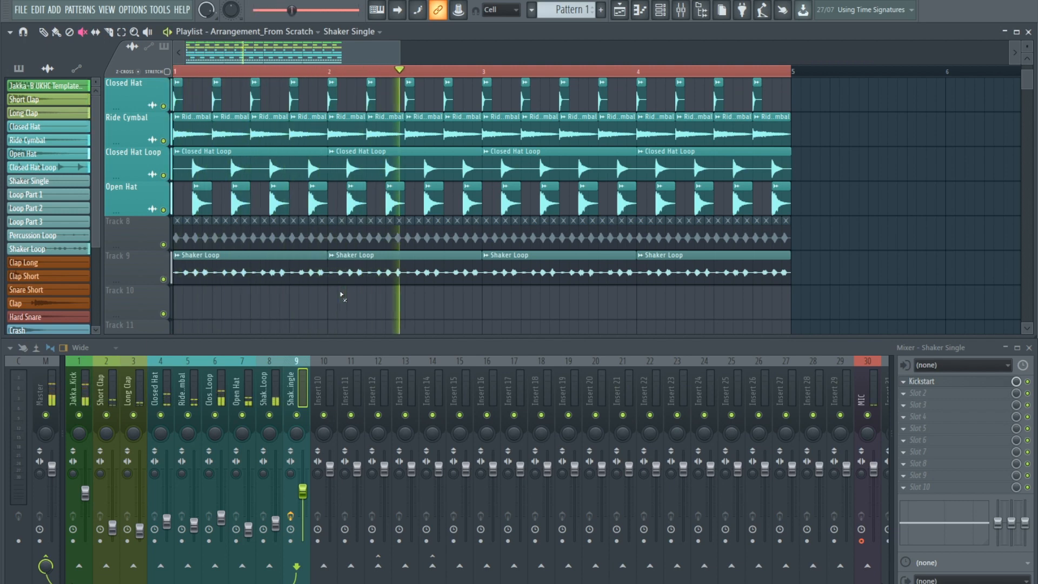
{"action": "key", "text": "space"}
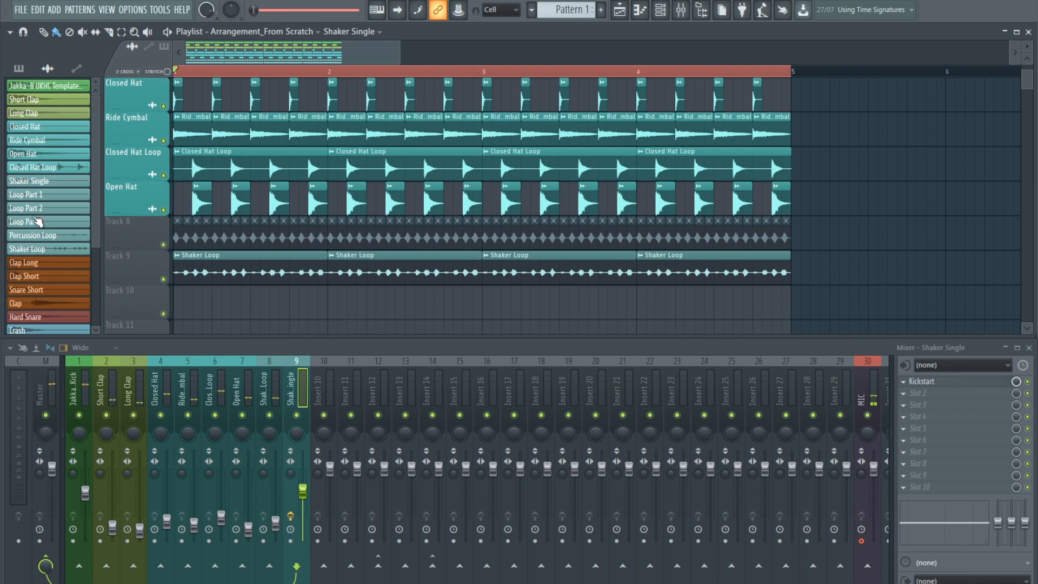
Place the Loop Part 1, Loop Part 2 and Loop Part 3 clips one after another in bar 1 on Track 10
{"action": "left_click", "coordinate": [192, 311]}
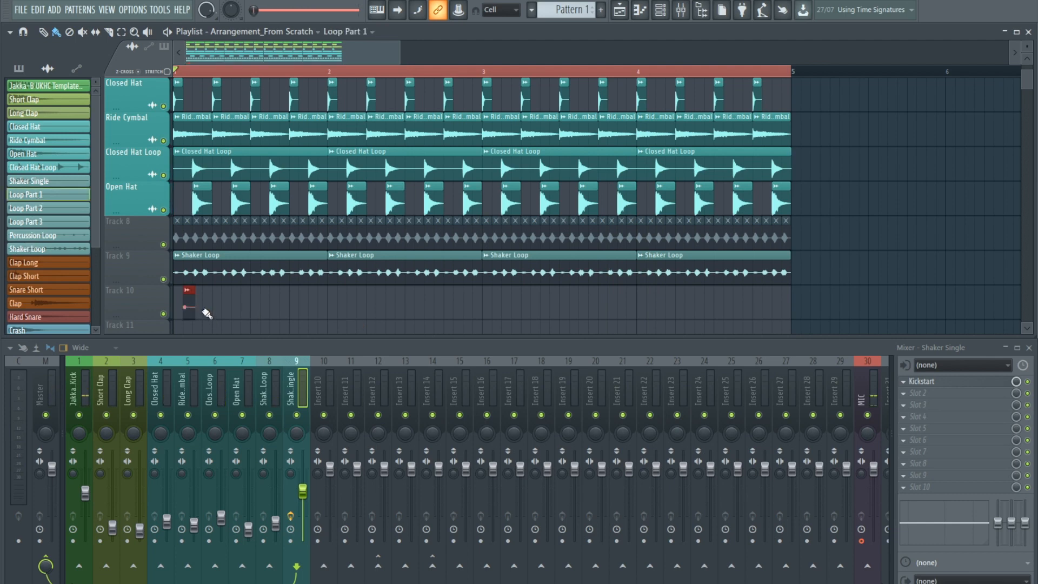
{"action": "left_click_drag", "start_coordinate": [57, 213], "coordinate": [110, 244]}
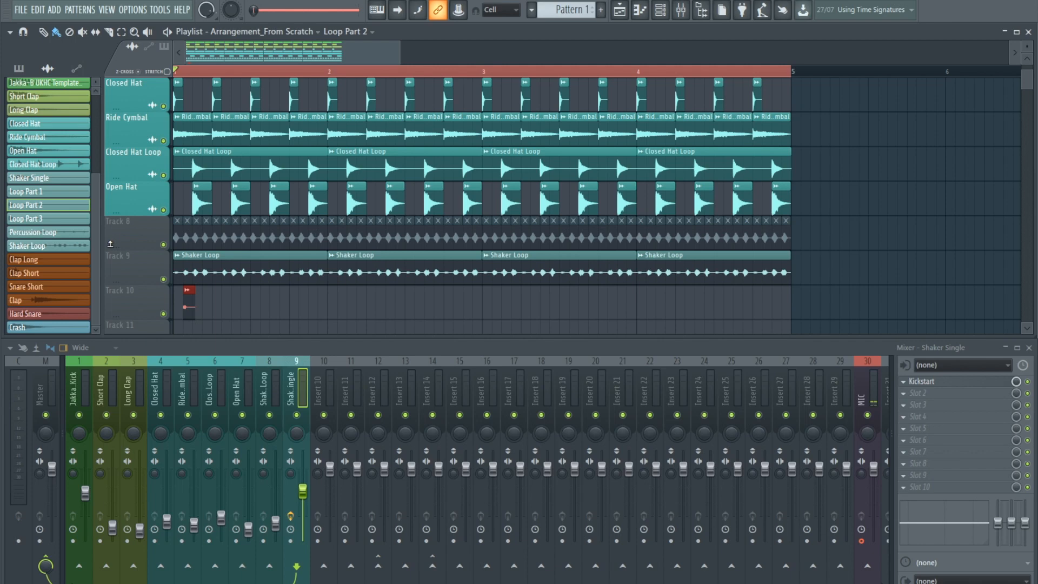
{"action": "left_click_drag", "start_coordinate": [161, 280], "coordinate": [190, 303]}
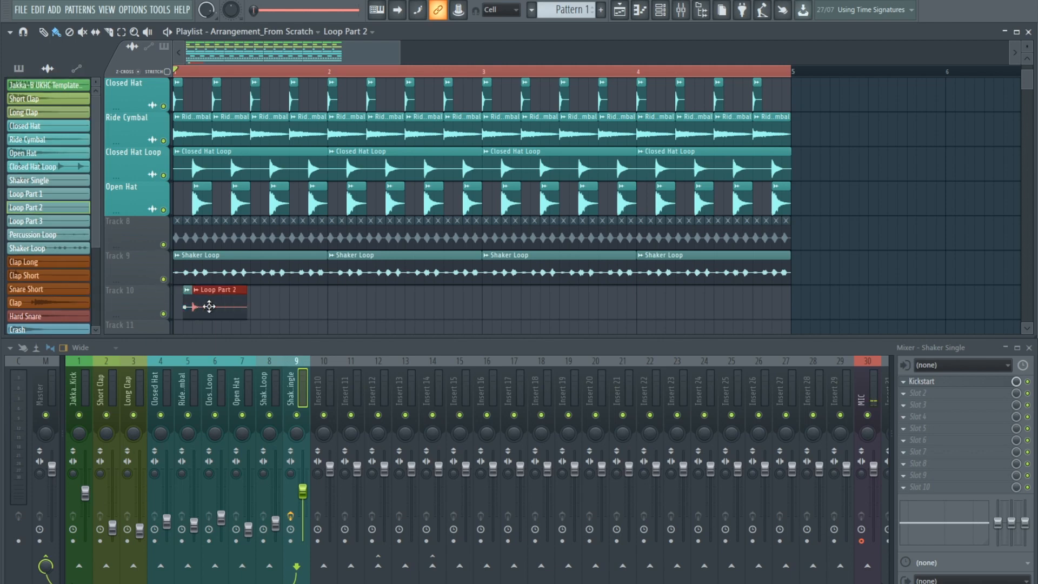
{"action": "left_click_drag", "start_coordinate": [64, 223], "coordinate": [269, 310]}
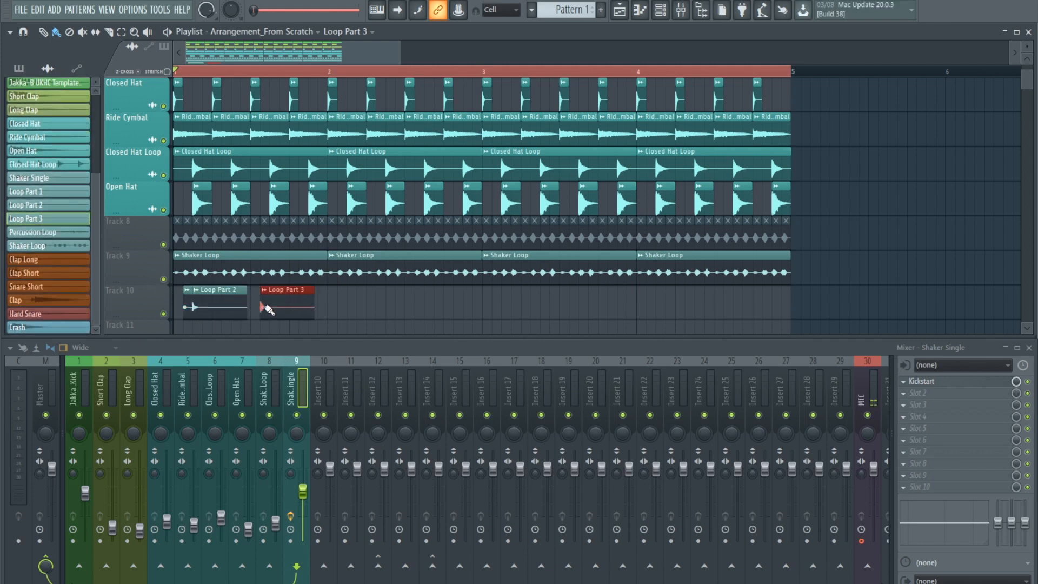
Position Loop Part 2 directly after Loop Part 1 on Track 10 and trim it to a sixteenth note
{"action": "key", "text": "Page_Up"}
{"action": "key", "text": "Page_Up"}
{"action": "left_click_drag", "start_coordinate": [249, 55], "coordinate": [465, 74]}
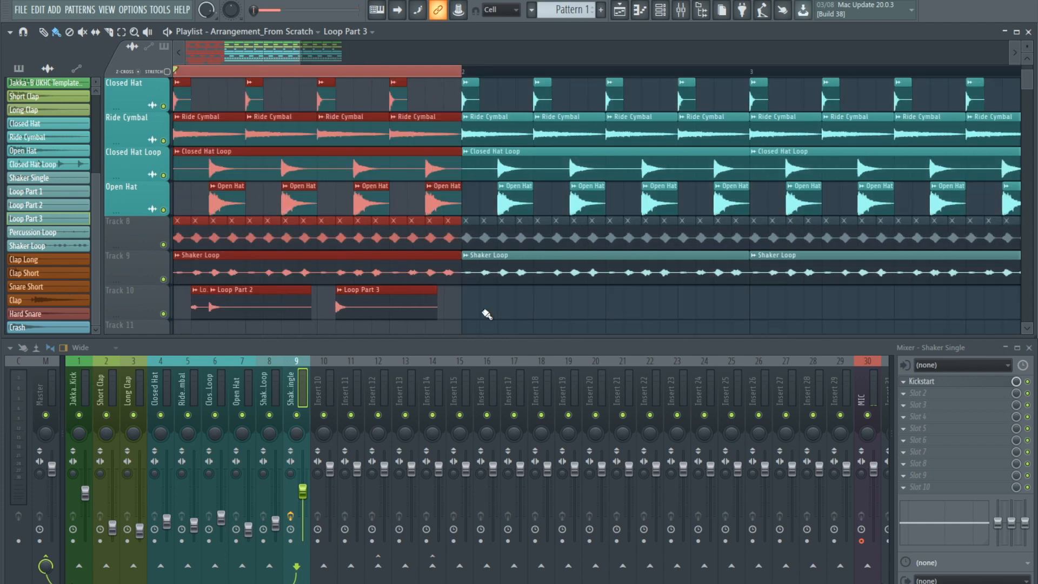
{"action": "left_click", "coordinate": [486, 313], "text": "ctrl"}
{"action": "scroll", "coordinate": [422, 315], "scroll_direction": "down", "scroll_amount": 3}
{"action": "left_click_drag", "start_coordinate": [259, 206], "coordinate": [298, 234]}
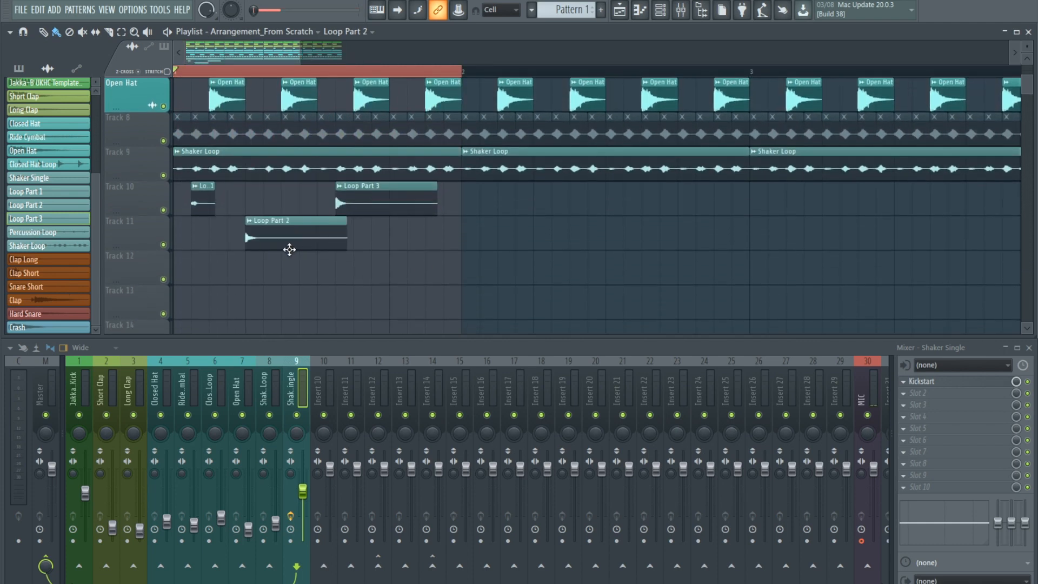
{"action": "scroll", "coordinate": [193, 193], "scroll_direction": "up", "scroll_amount": 2}
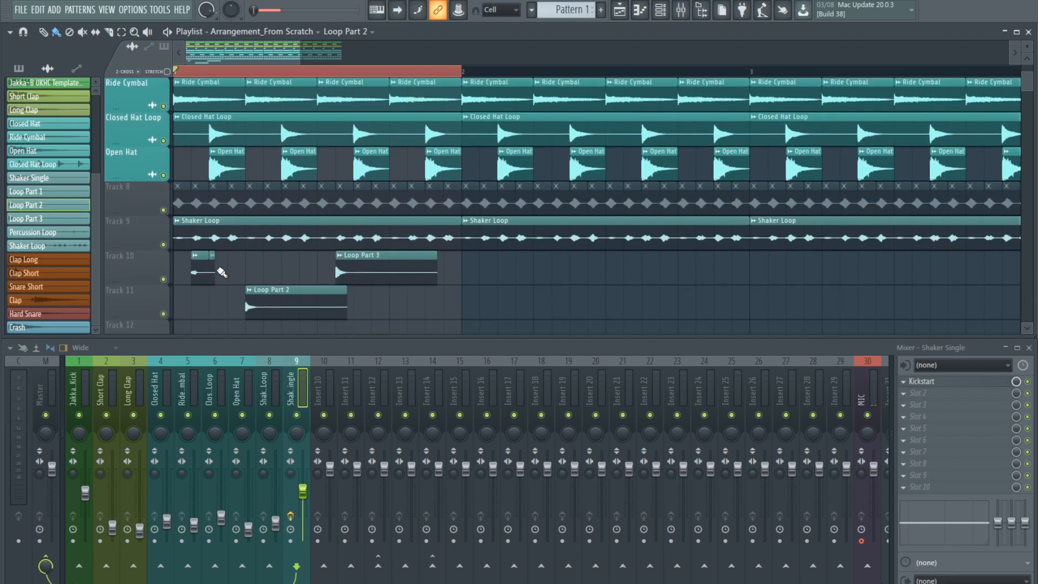
{"action": "left_click_drag", "start_coordinate": [260, 297], "coordinate": [236, 274]}
{"action": "right_click", "coordinate": [241, 277]}
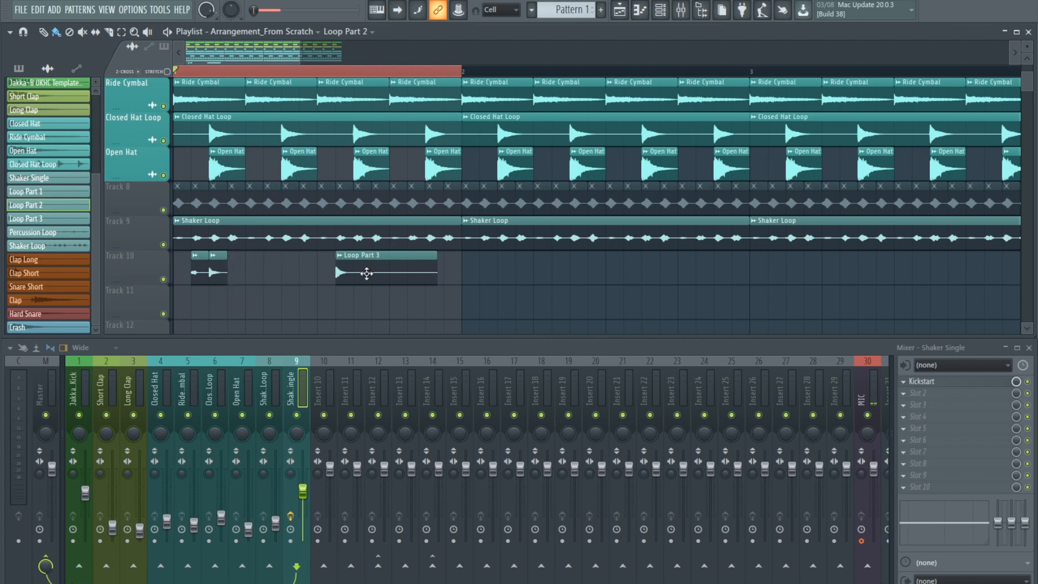
Move Loop Part 3 directly after Loop Part 2 on Track 10 and trim it to end at beat 2
{"action": "left_click_drag", "start_coordinate": [367, 274], "coordinate": [296, 271]}
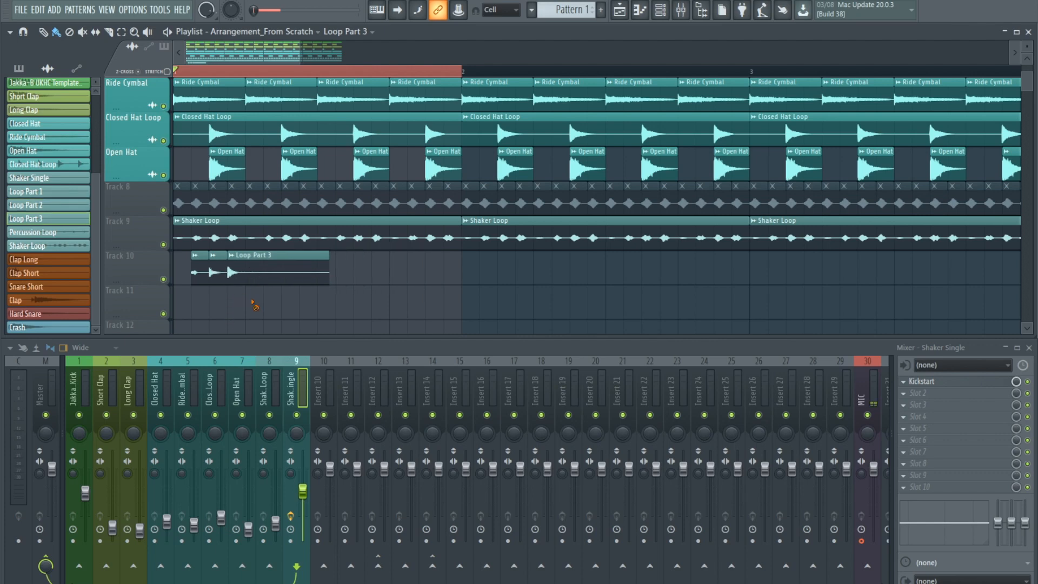
{"action": "left_click_drag", "start_coordinate": [257, 291], "coordinate": [258, 289]}
{"action": "right_click", "coordinate": [270, 277]}
Solo Track 10 and play the first beat of bar 1 as a loop
{"action": "left_click", "coordinate": [163, 279], "text": "ctrl"}
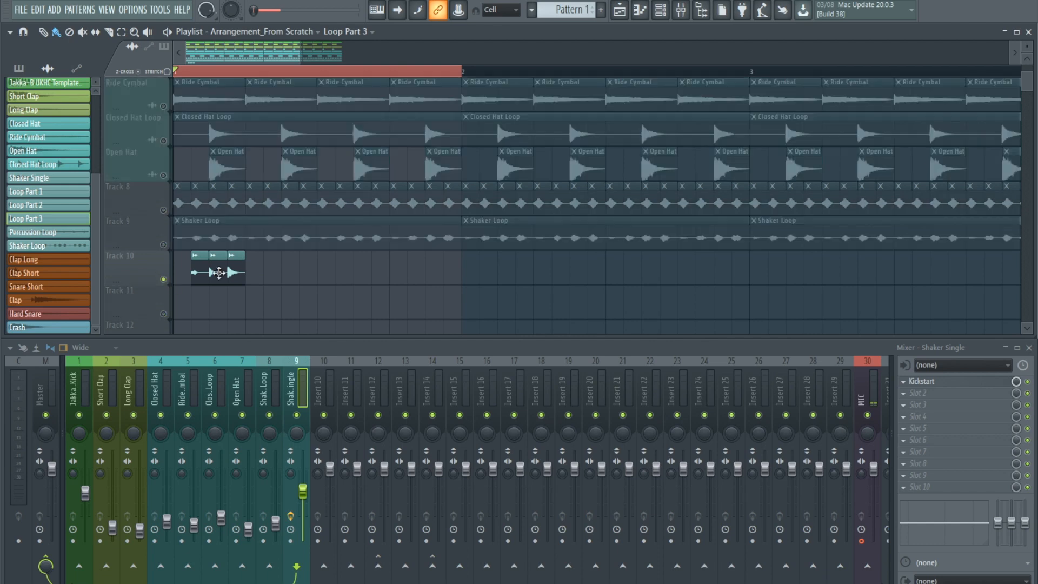
{"action": "left_click_drag", "start_coordinate": [437, 72], "coordinate": [260, 70]}
{"action": "key", "text": "space"}
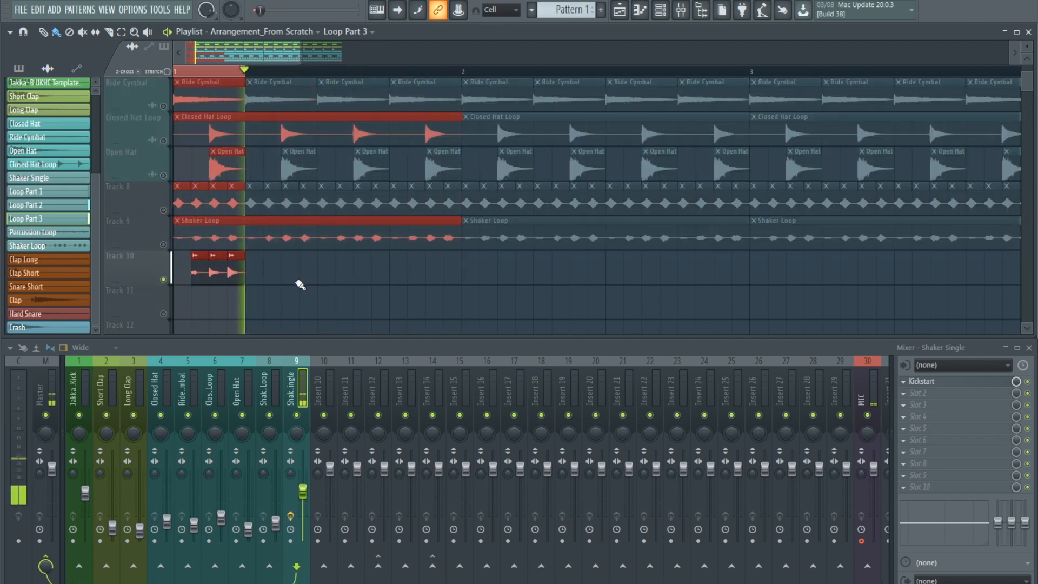
Add another Loop Part 1 clip at the start of bar 1 on Track 10, repeat the four-clip pattern across the bar, and play it
{"action": "left_click", "coordinate": [179, 273]}
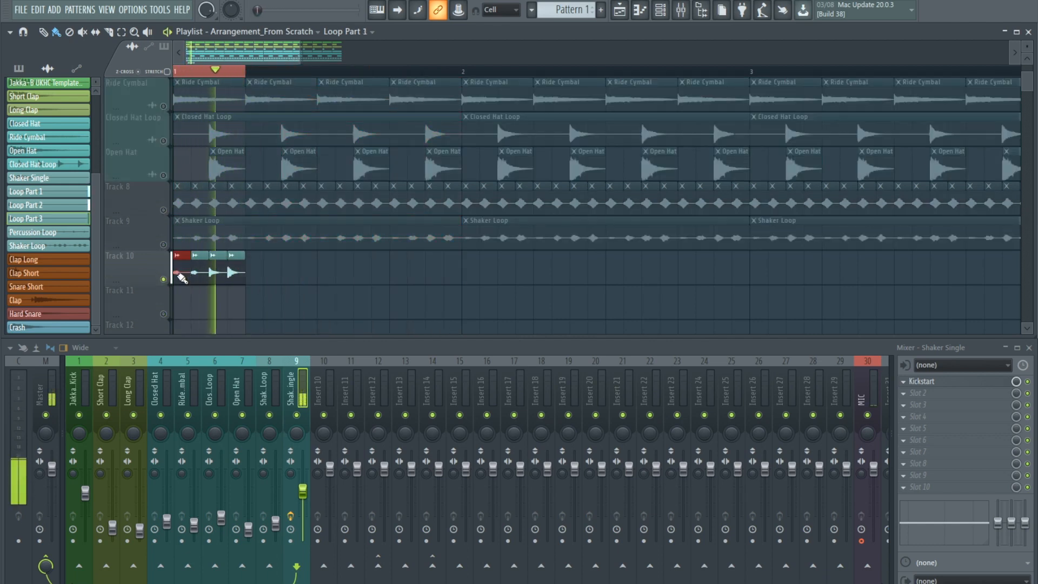
{"action": "left_click_drag", "start_coordinate": [210, 266], "coordinate": [354, 264]}
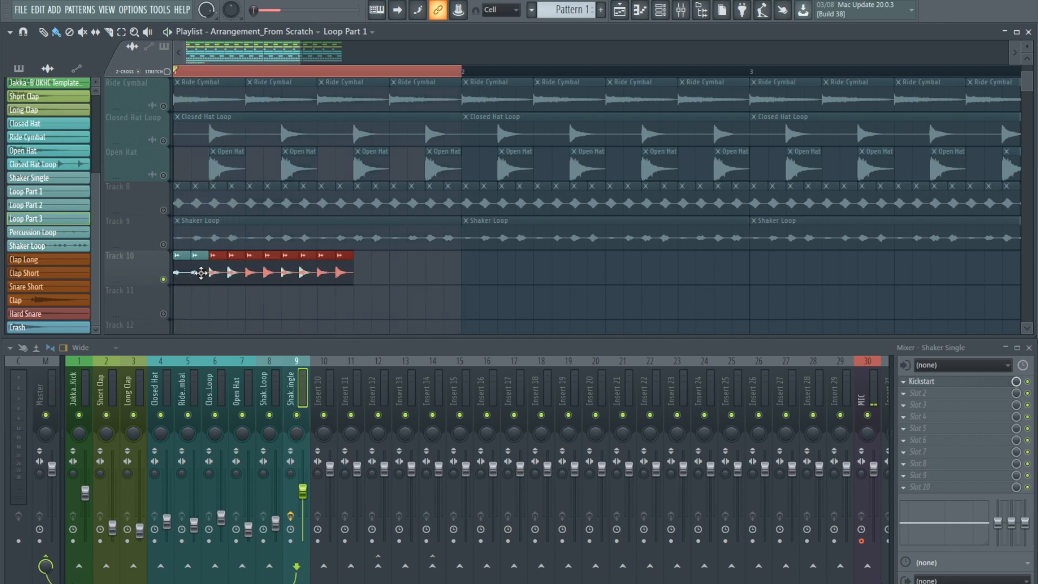
{"action": "key", "text": "space"}
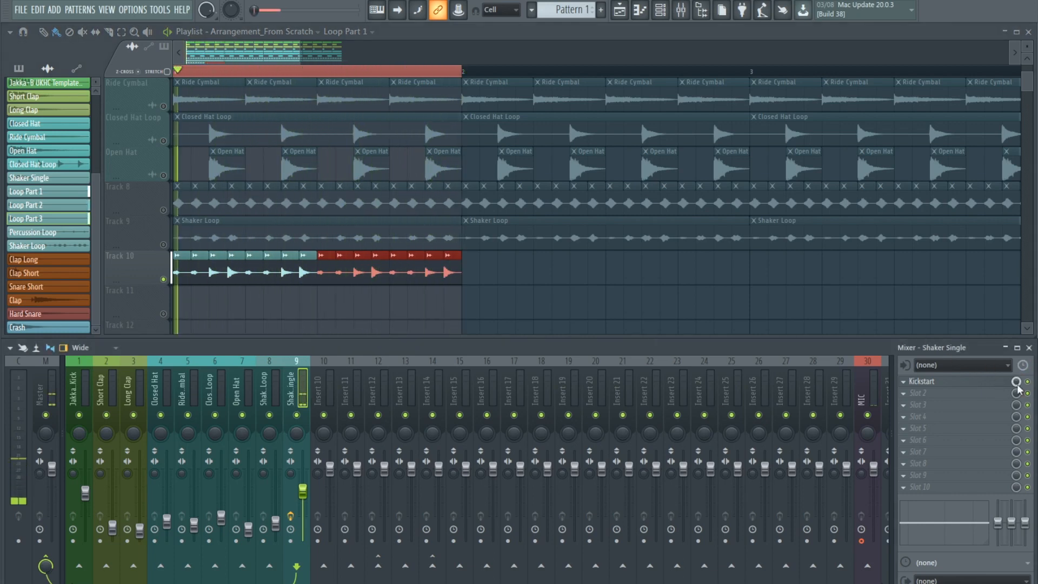
Inspect Kickstart on the Shaker Single insert and toggle its bypass while the soloed Track 10 pattern plays, then stop playback
{"action": "left_click", "coordinate": [984, 383]}
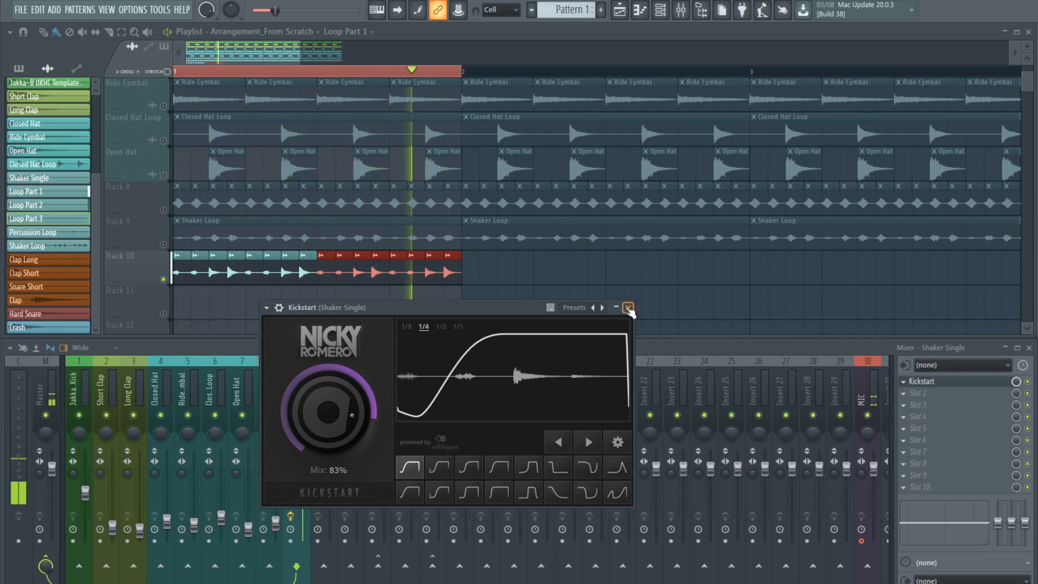
{"action": "left_click", "coordinate": [628, 307]}
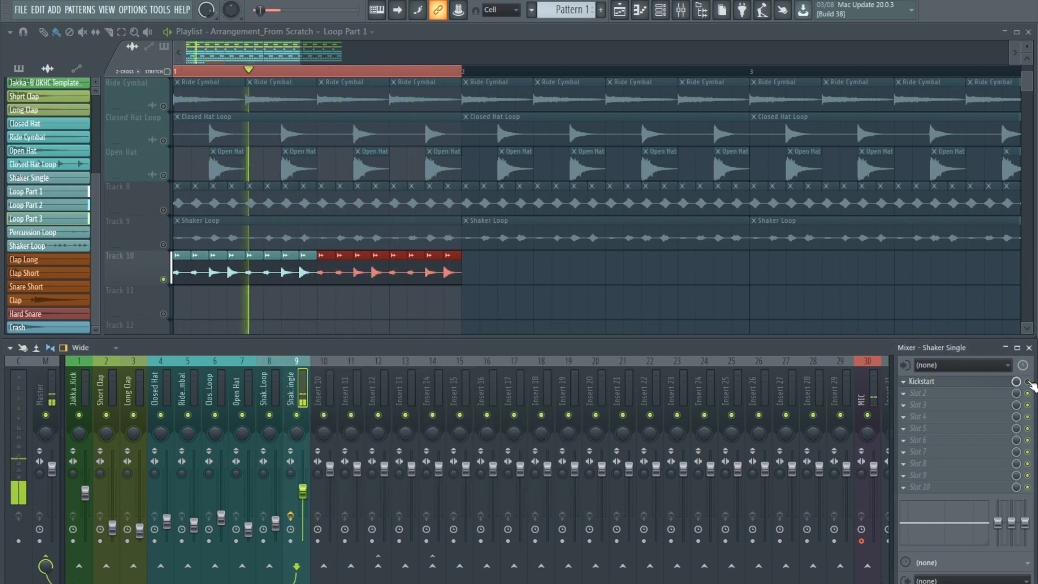
{"action": "left_click", "coordinate": [1029, 381]}
{"action": "left_click", "coordinate": [498, 299], "text": "ctrl"}
{"action": "key", "text": "space"}
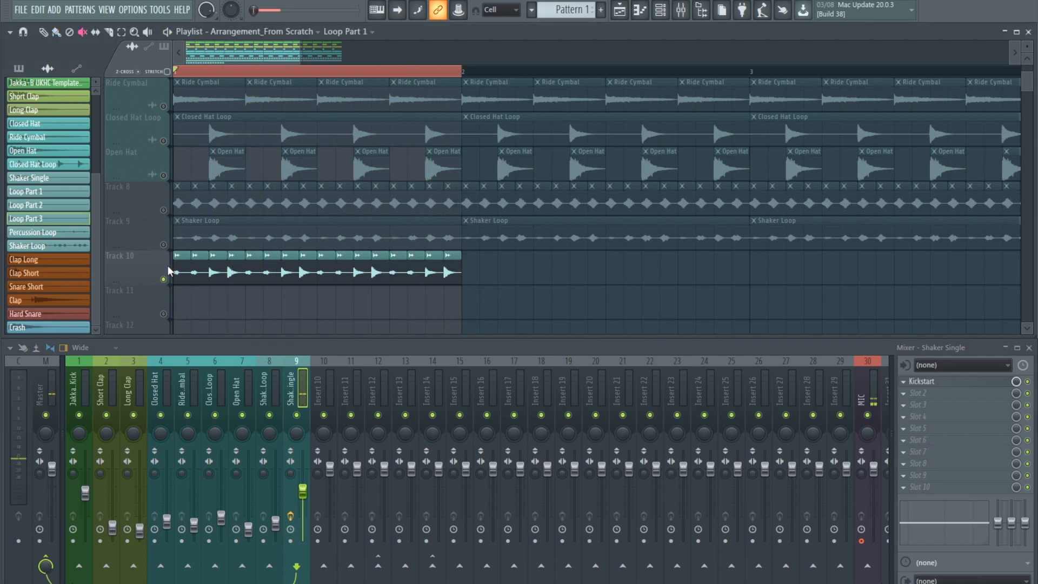
Mute all Loop Part clips on Track 10, unsolo the track, and place Percussion Loop in bar 1 on Track 11
{"action": "left_click_drag", "start_coordinate": [178, 271], "coordinate": [439, 275]}
{"action": "left_click_drag", "start_coordinate": [440, 275], "coordinate": [453, 275]}
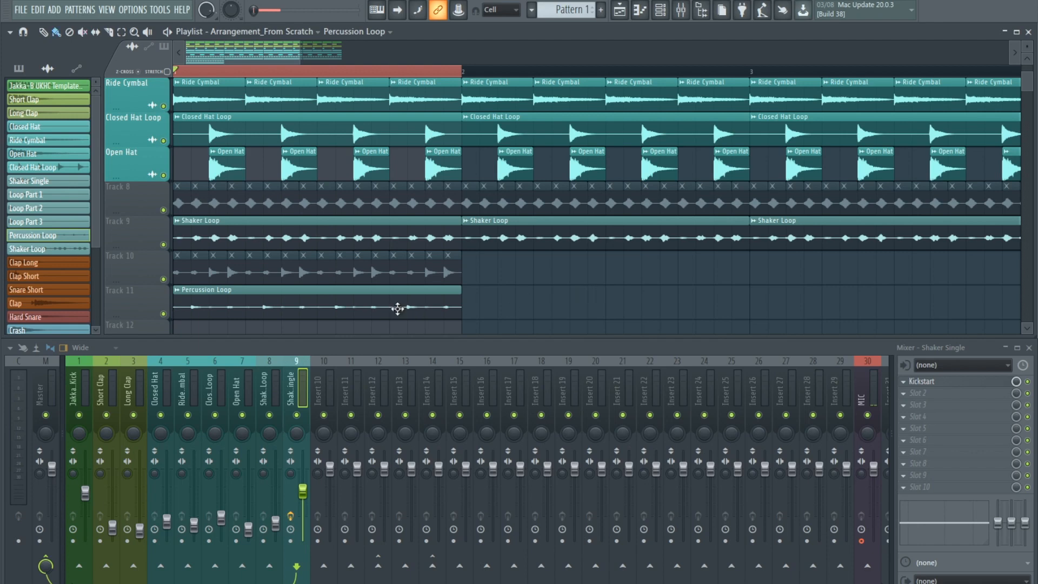
Route Percussion Loop to mixer Insert 10, move that insert before Shaker Single, and lower its fader while playing
{"action": "right_click", "coordinate": [324, 389]}
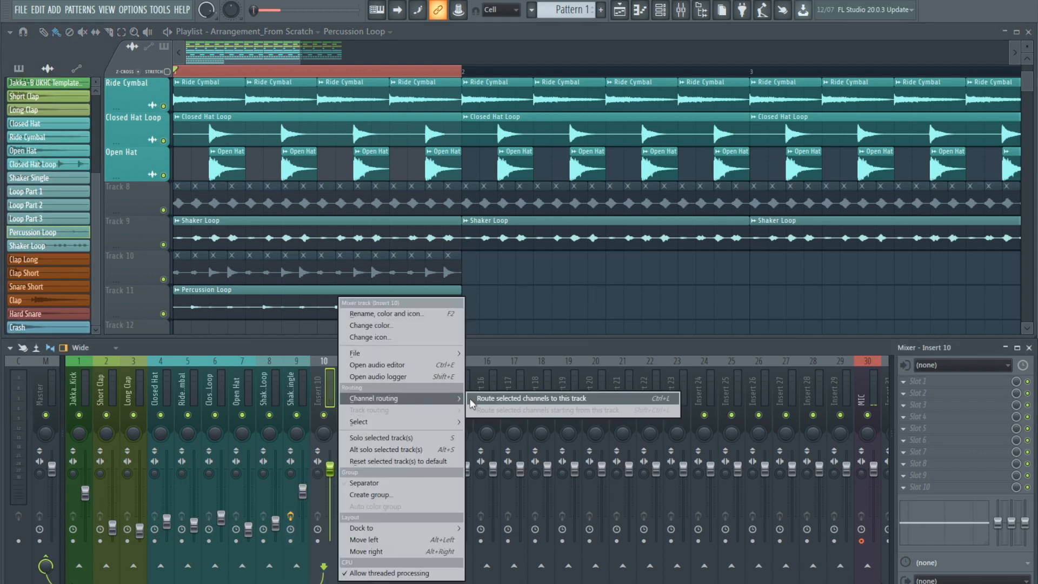
{"action": "left_click", "coordinate": [472, 400]}
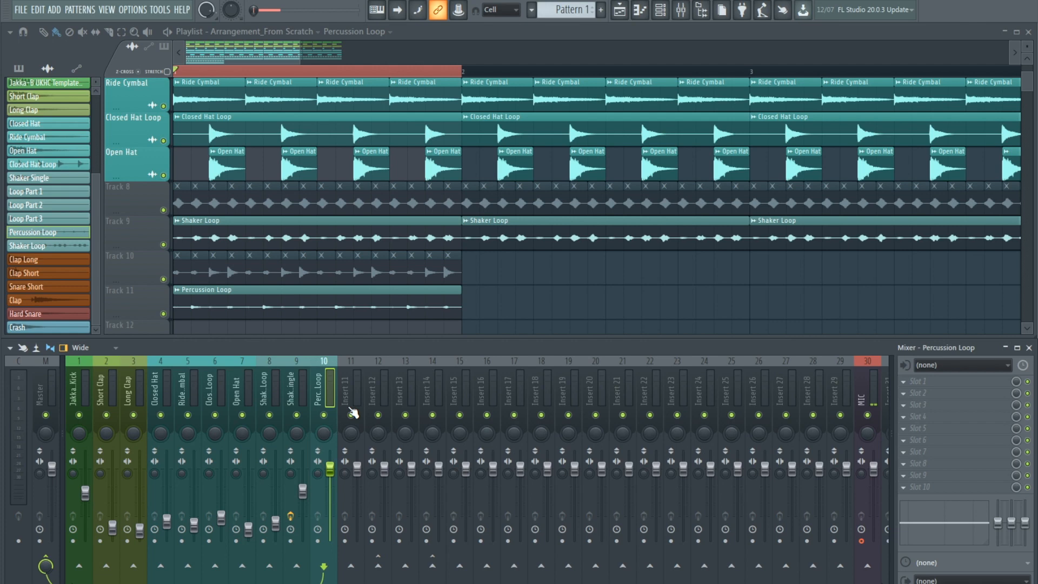
{"action": "key", "text": "alt+Left"}
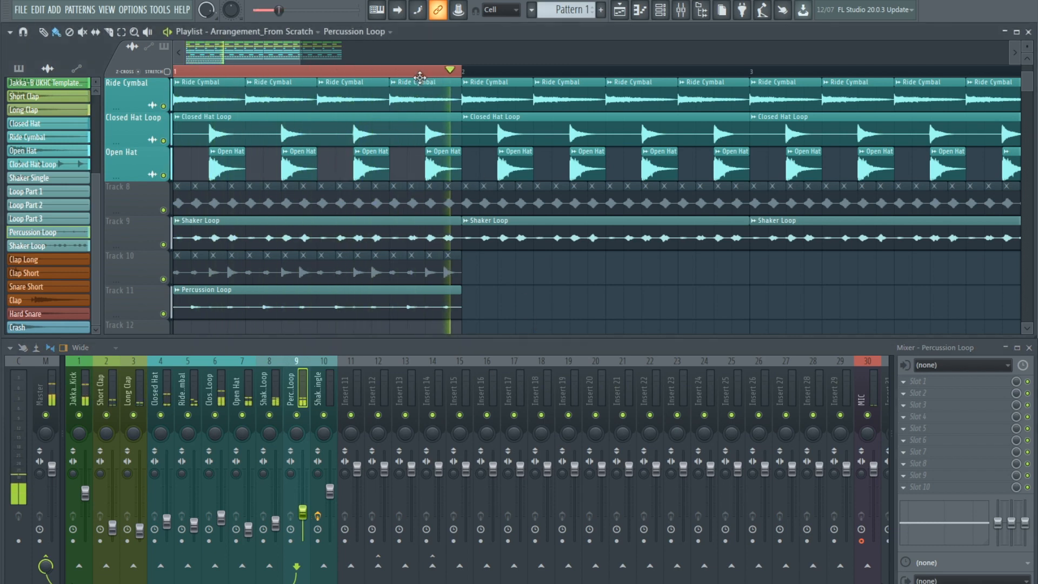
Extend the Percussion Loop on Track 11 and the muted Loop Part pattern on Track 10 through the end of bar 4
{"action": "left_click_drag", "start_coordinate": [224, 64], "coordinate": [492, 64]}
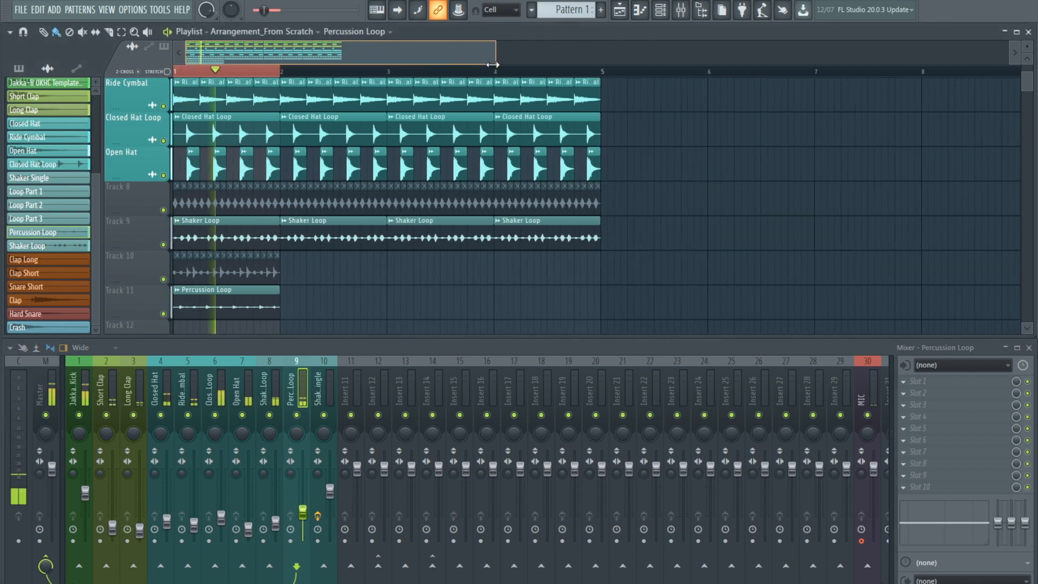
{"action": "mouse_move", "coordinate": [294, 308]}
{"action": "left_mouse_down"}
{"action": "mouse_move", "coordinate": [478, 318]}
{"action": "mouse_move", "coordinate": [683, 304]}
{"action": "left_mouse_up"}
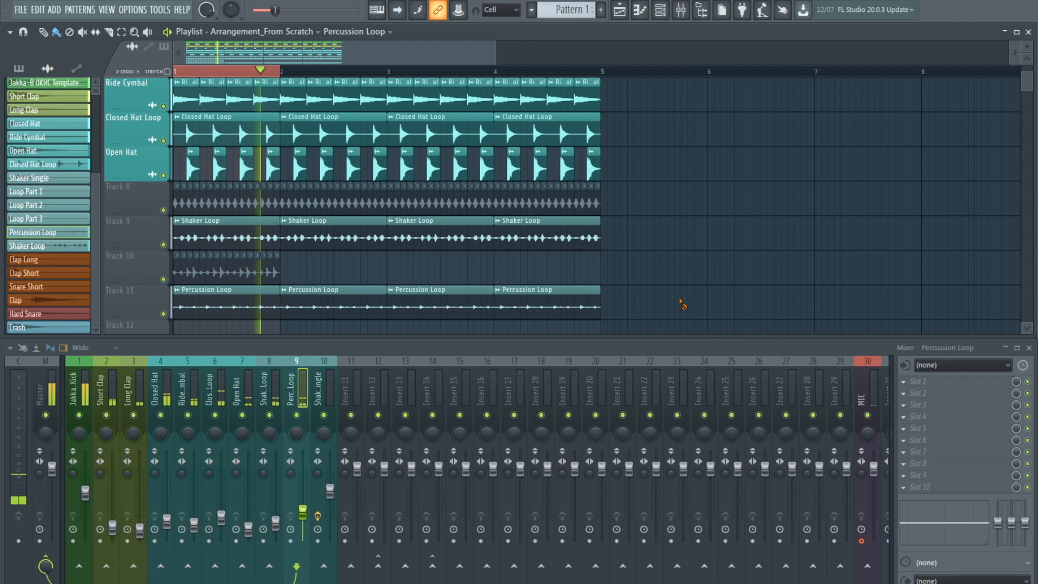
{"action": "left_click_drag", "start_coordinate": [292, 275], "coordinate": [129, 261]}
{"action": "left_click_drag", "start_coordinate": [241, 277], "coordinate": [3, 262]}
{"action": "key", "text": "space"}
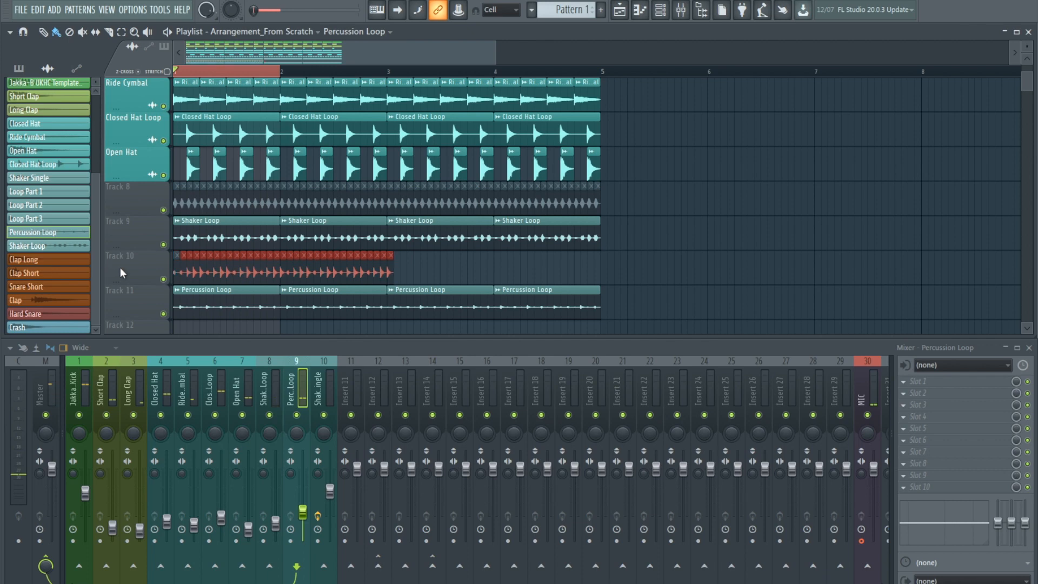
{"action": "left_click_drag", "start_coordinate": [191, 266], "coordinate": [409, 272]}
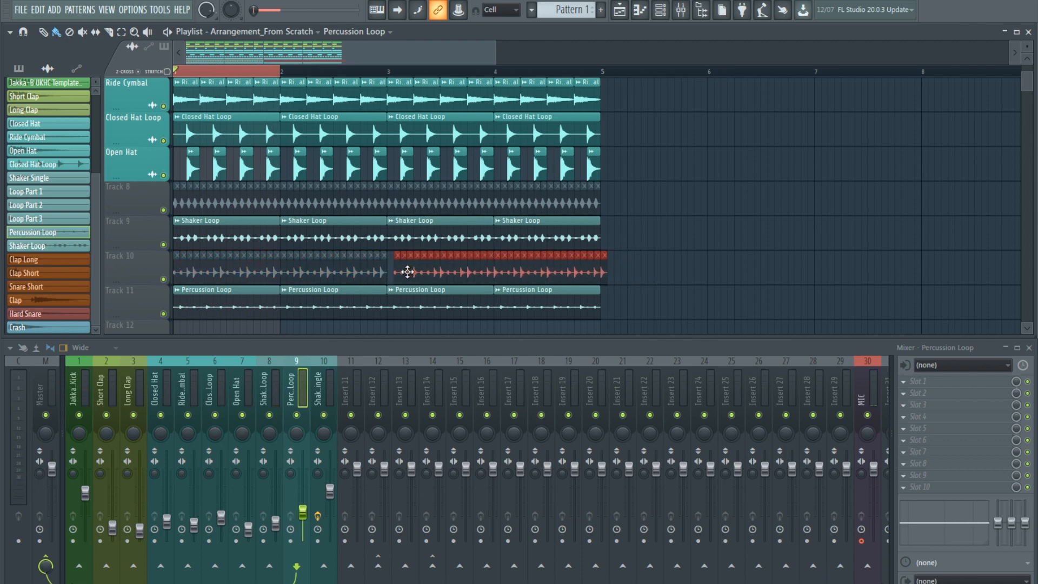
Play the loop with the percussion layer and mute the Shaker Loop on Track 9
{"action": "scroll", "coordinate": [616, 270], "scroll_direction": "down", "scroll_amount": 2}
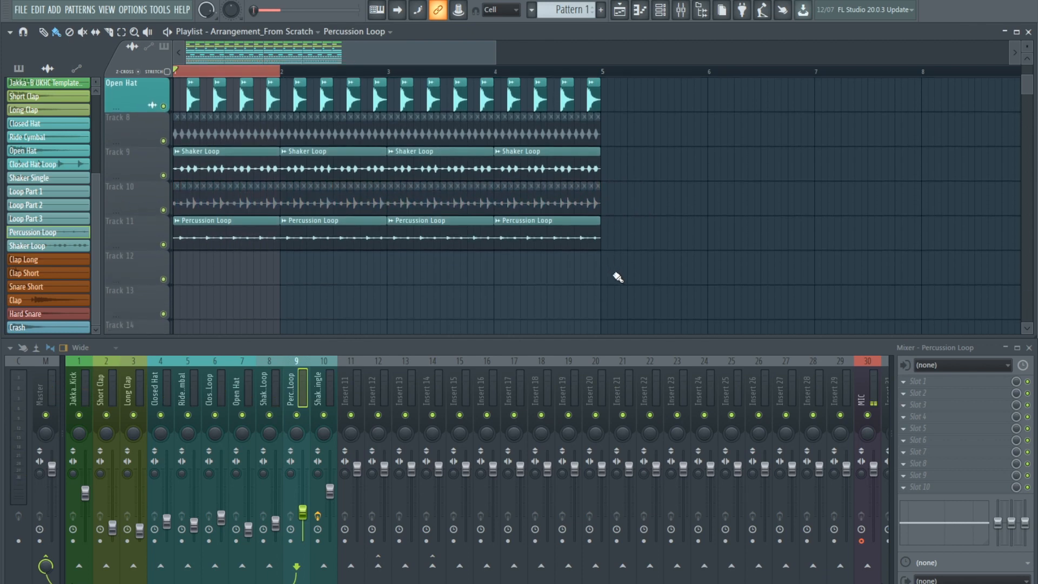
{"action": "key", "text": "space"}
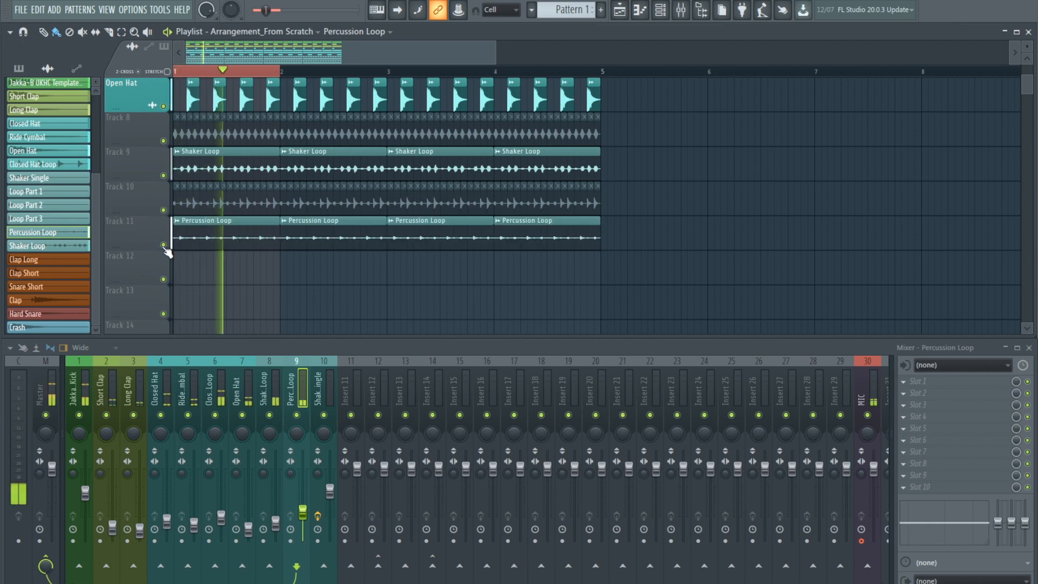
{"action": "left_click", "coordinate": [163, 175]}
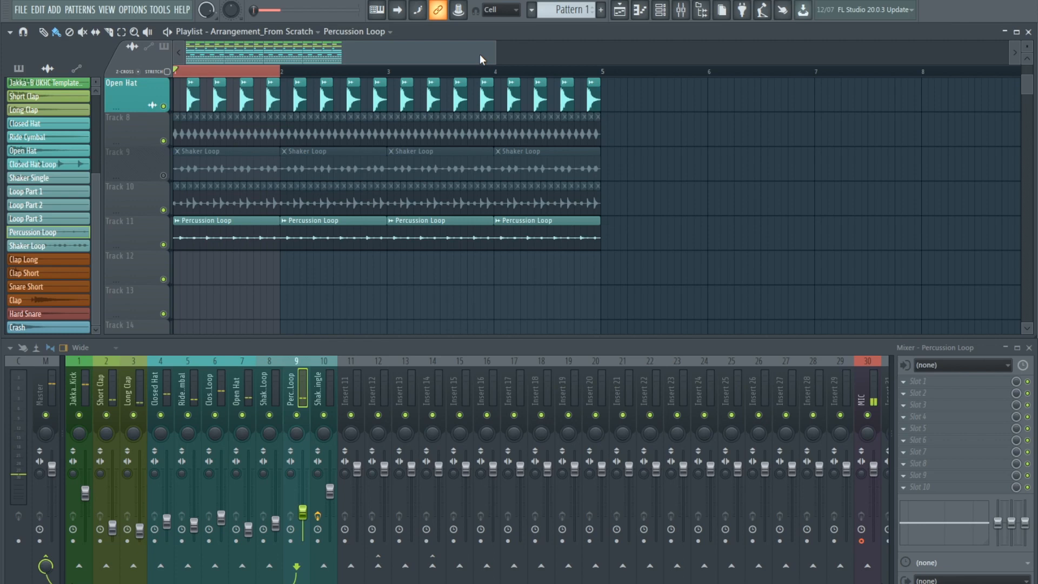
Layer Clap Long, Clap Short and Snare Short on Tracks 12 to 14 at beats 2 and 4 of bar 1
{"action": "left_click_drag", "start_coordinate": [495, 52], "coordinate": [511, 52]}
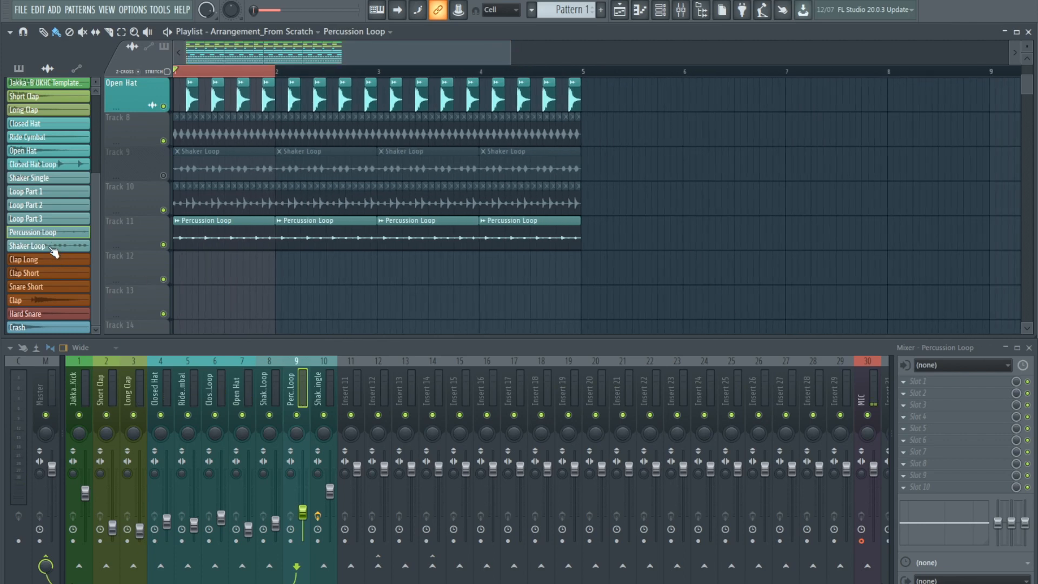
{"action": "scroll", "coordinate": [60, 291], "scroll_direction": "up", "scroll_amount": 1}
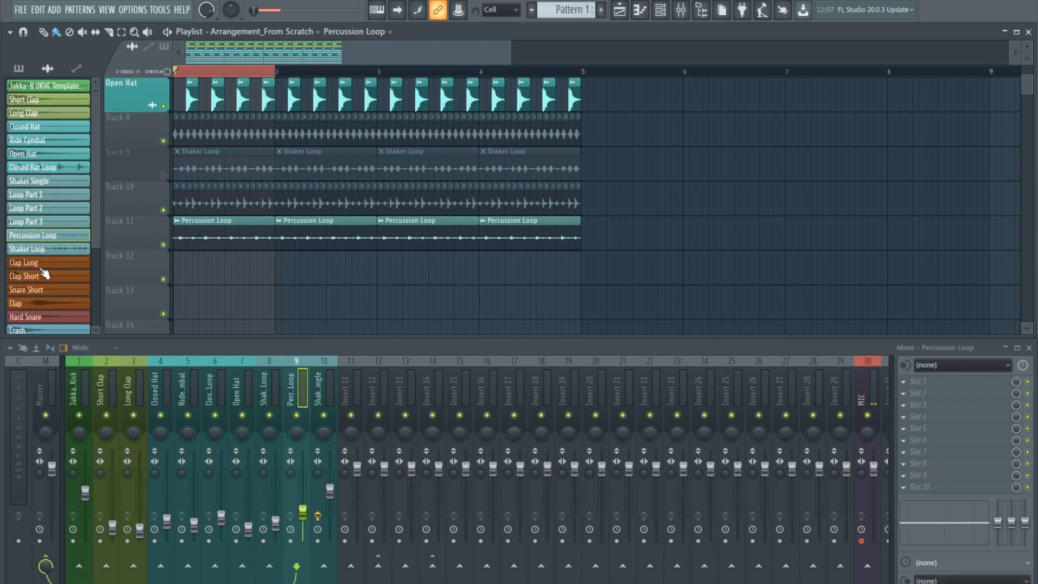
{"action": "left_click", "coordinate": [44, 273]}
{"action": "scroll", "coordinate": [45, 281], "scroll_direction": "down", "scroll_amount": 1}
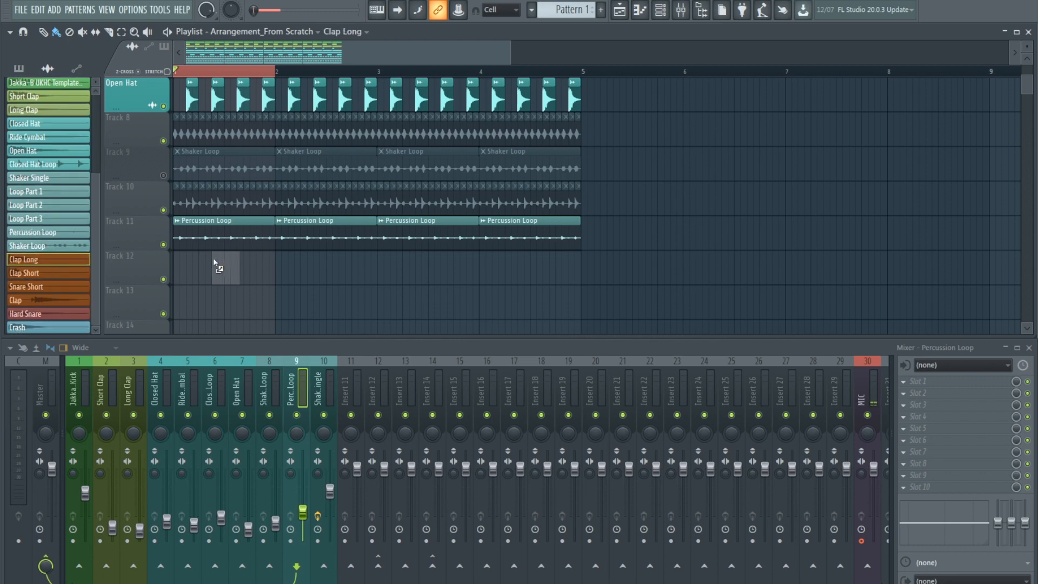
{"action": "left_click", "coordinate": [204, 268]}
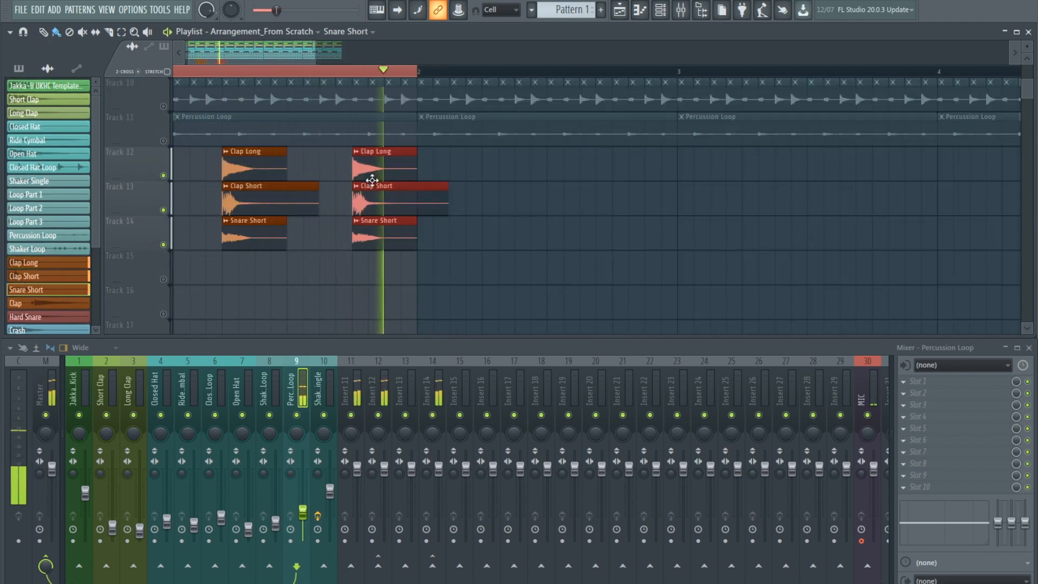
Audition the clap layers by soloing Track 12, then adding Track 13 and Track 14 back in during playback
{"action": "right_click", "coordinate": [164, 176]}
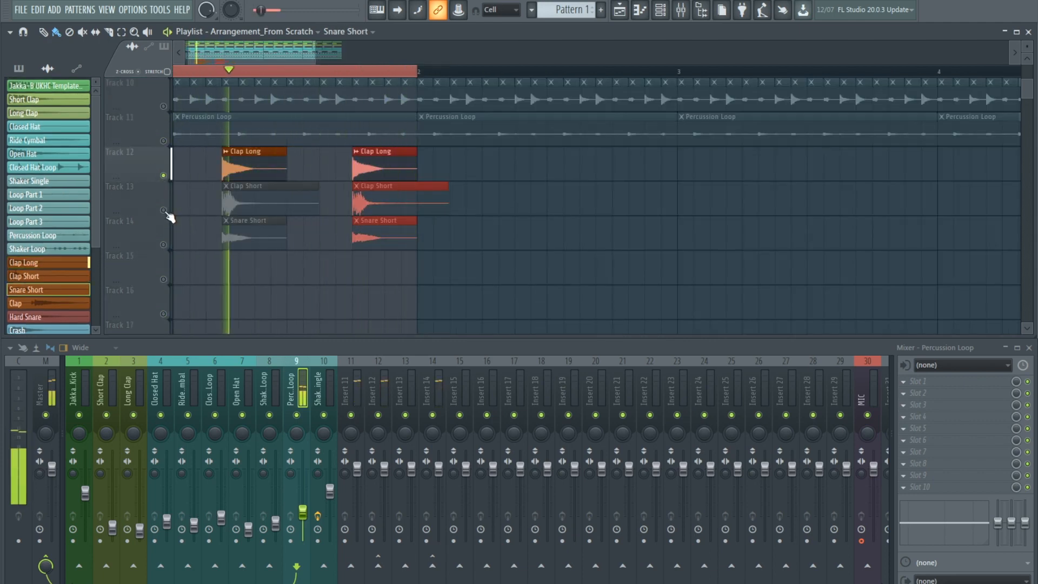
{"action": "left_click", "coordinate": [164, 210]}
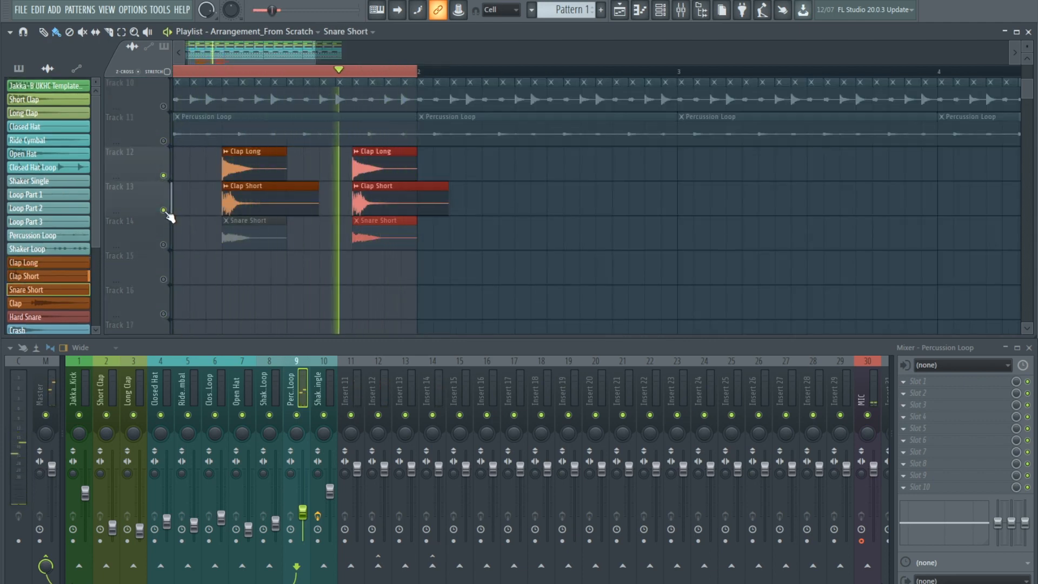
{"action": "left_click", "coordinate": [163, 244]}
Nudge both Clap Short clips on Track 13 slightly earlier, starting just ahead of Clap Long and Snare Short
{"action": "left_click_drag", "start_coordinate": [423, 212], "coordinate": [221, 184]}
{"action": "scroll", "coordinate": [267, 194], "scroll_direction": "up", "scroll_amount": 10}
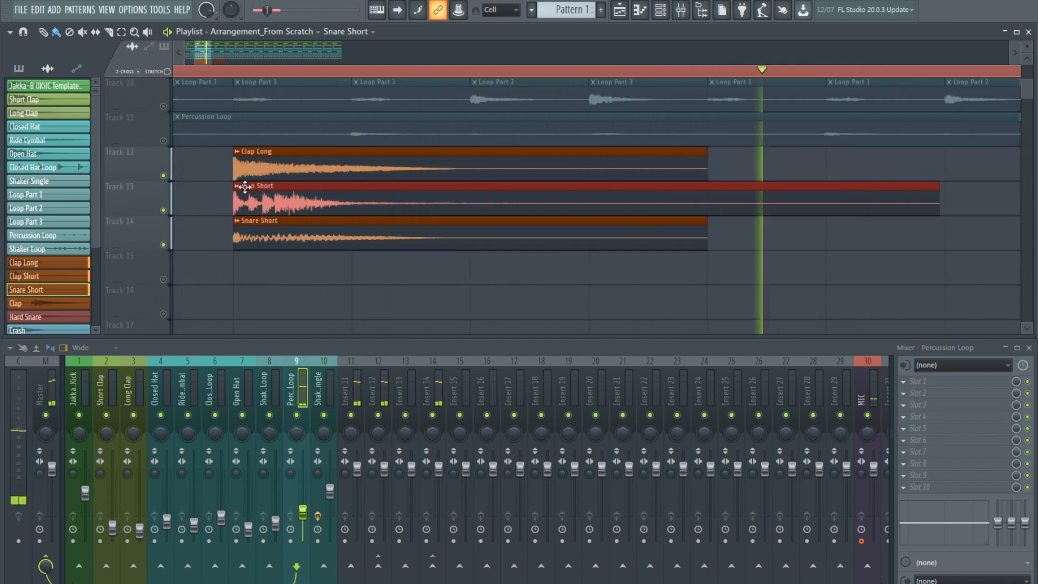
{"action": "left_click_drag", "start_coordinate": [266, 204], "coordinate": [259, 203]}
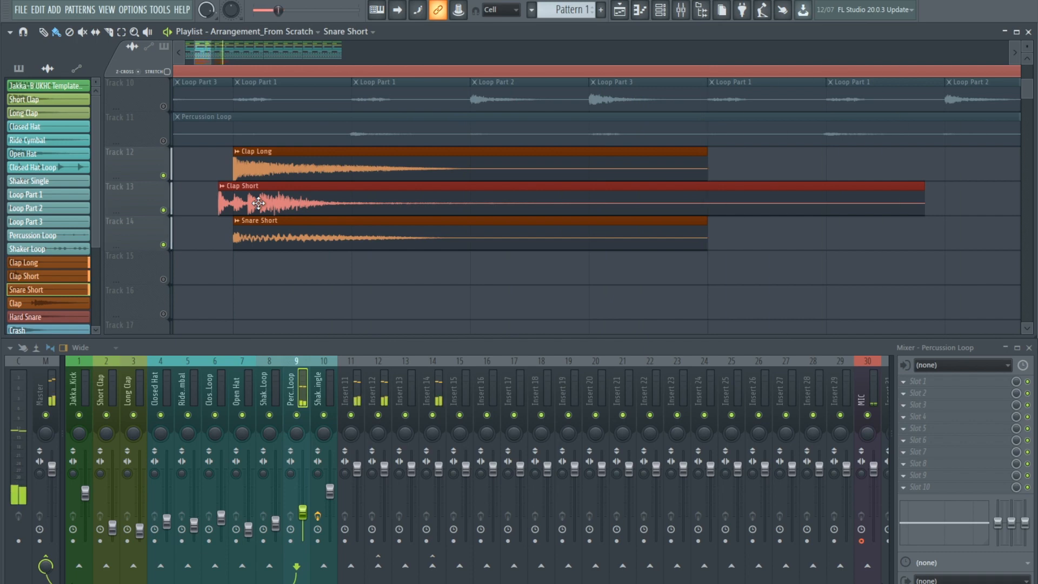
{"action": "scroll", "coordinate": [262, 216], "scroll_direction": "down", "scroll_amount": 10}
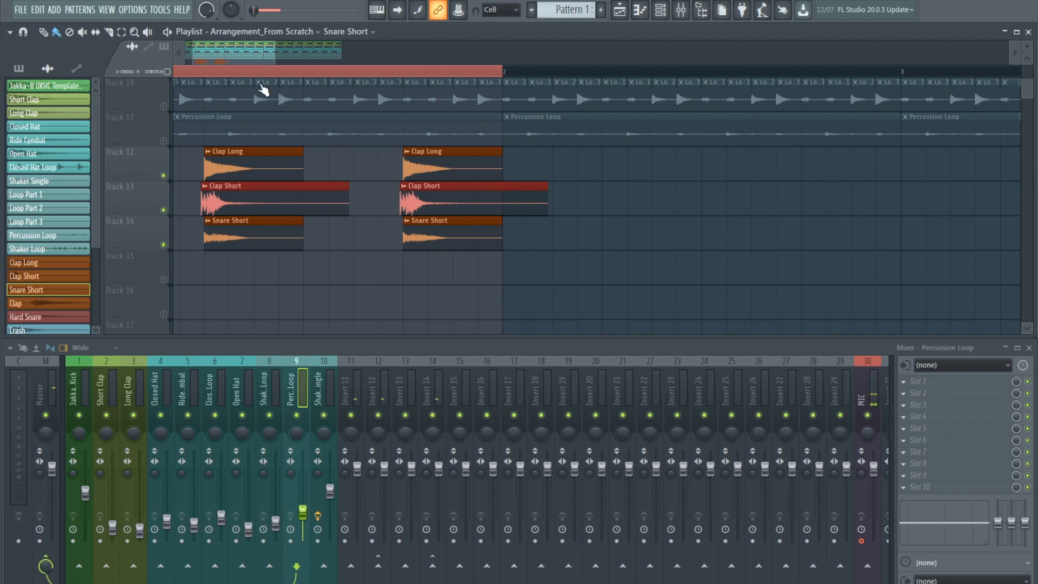
Trim the ends of both Clap Short clips on Track 13 to line up with the Clap Long and Snare Short clips
{"action": "left_click_drag", "start_coordinate": [259, 56], "coordinate": [327, 56]}
{"action": "left_click_drag", "start_coordinate": [455, 219], "coordinate": [285, 209]}
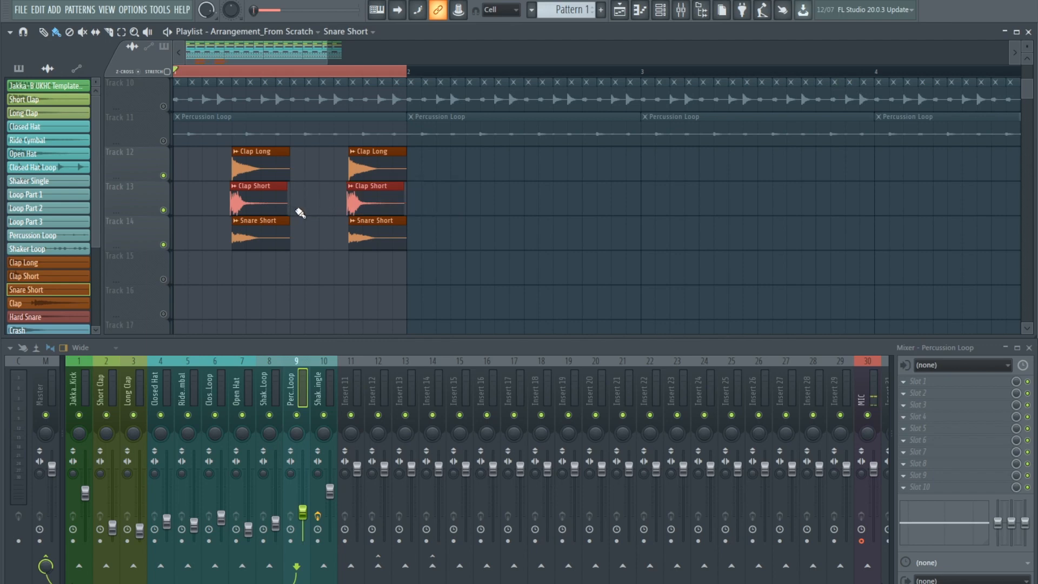
{"action": "scroll", "coordinate": [297, 210], "scroll_direction": "up", "scroll_amount": 6}
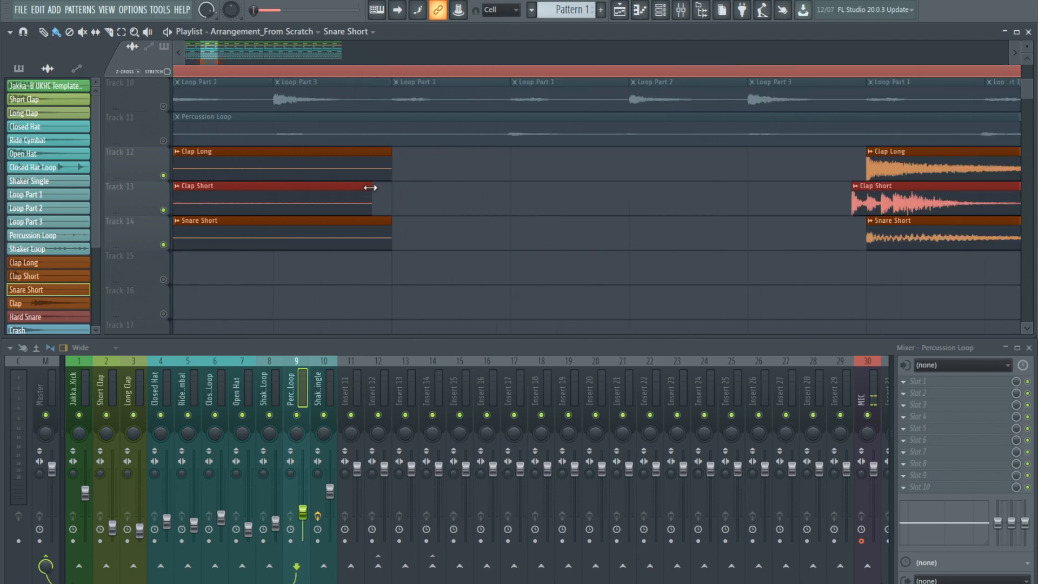
{"action": "scroll", "coordinate": [301, 88], "scroll_direction": "down", "scroll_amount": 6}
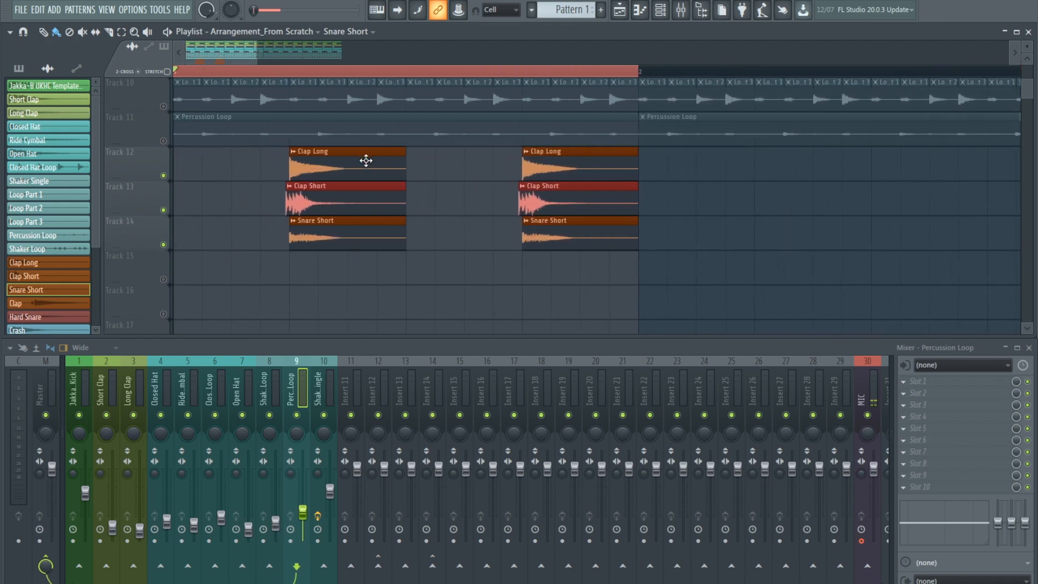
Route the Clap Long and Clap Short channels together to mixer track 11
{"action": "left_click", "coordinate": [363, 164]}
{"action": "right_click", "coordinate": [349, 389]}
{"action": "mouse_move", "coordinate": [427, 400]}
{"action": "left_click", "coordinate": [498, 403]}
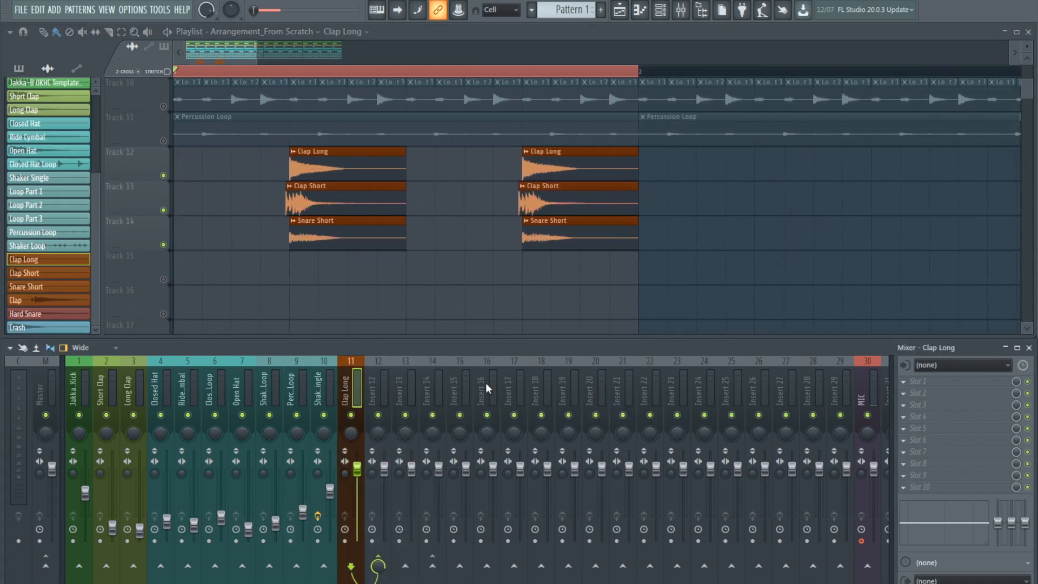
{"action": "double_click", "coordinate": [333, 204]}
{"action": "right_click", "coordinate": [352, 412]}
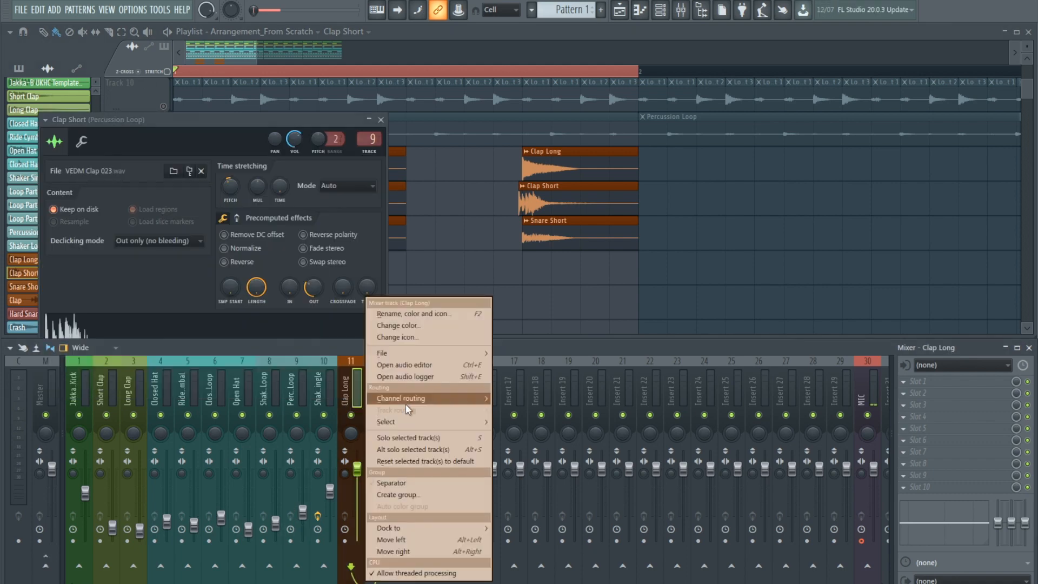
{"action": "mouse_move", "coordinate": [432, 397]}
{"action": "left_click", "coordinate": [506, 399]}
Route the Snare Short channel to mixer track 12 and lower the faders of tracks 11 and 12
{"action": "double_click", "coordinate": [399, 239]}
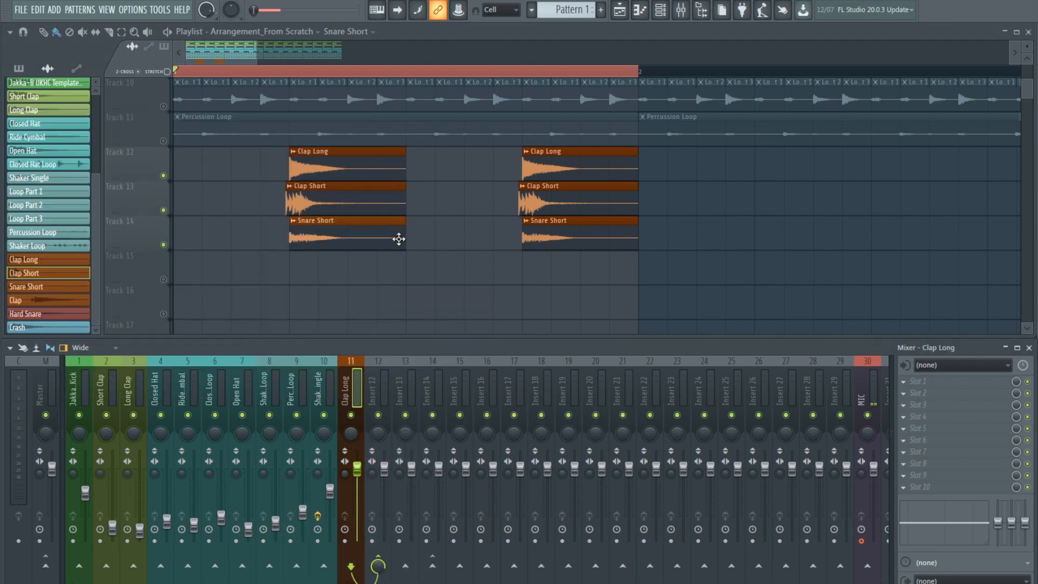
{"action": "left_click", "coordinate": [463, 356]}
{"action": "right_click", "coordinate": [382, 403]}
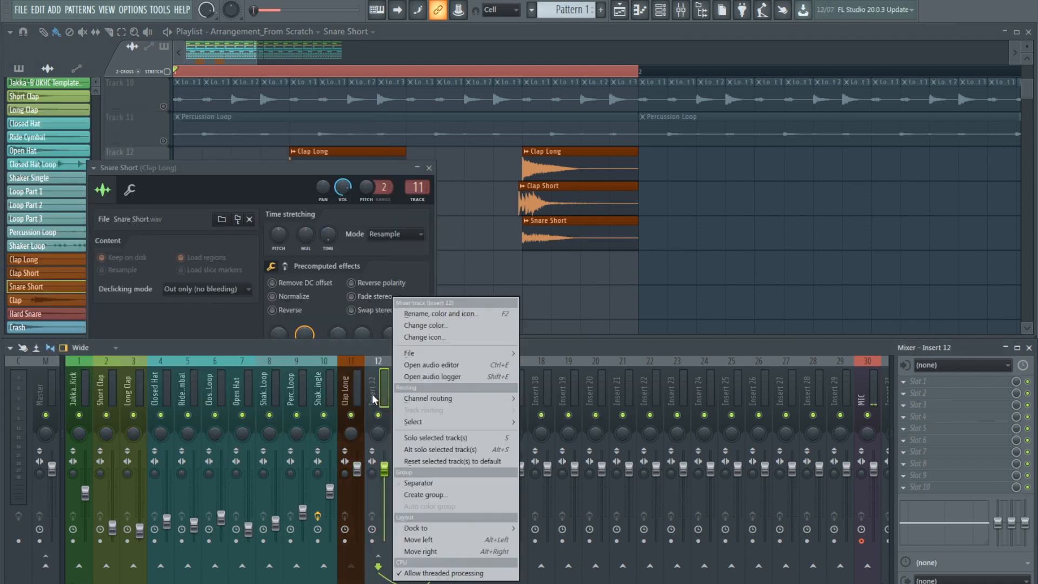
{"action": "mouse_move", "coordinate": [474, 398]}
{"action": "left_click", "coordinate": [542, 399]}
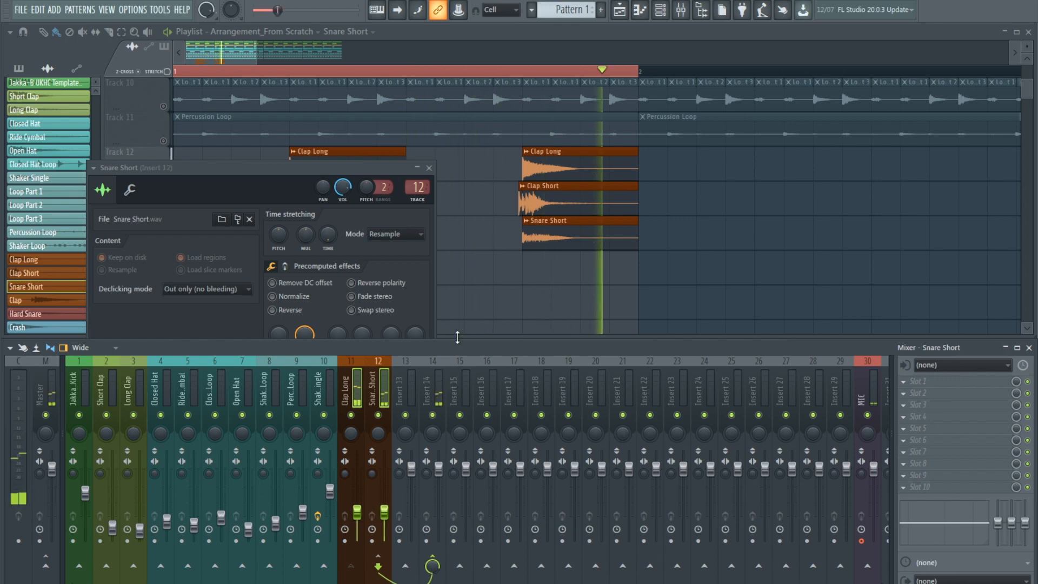
Solo Snare Short on Track 14 for a listen, restore all playlist tracks, and balance mixer tracks 11 and 12 against the full loop
{"action": "left_click", "coordinate": [456, 336]}
{"action": "right_click", "coordinate": [164, 246]}
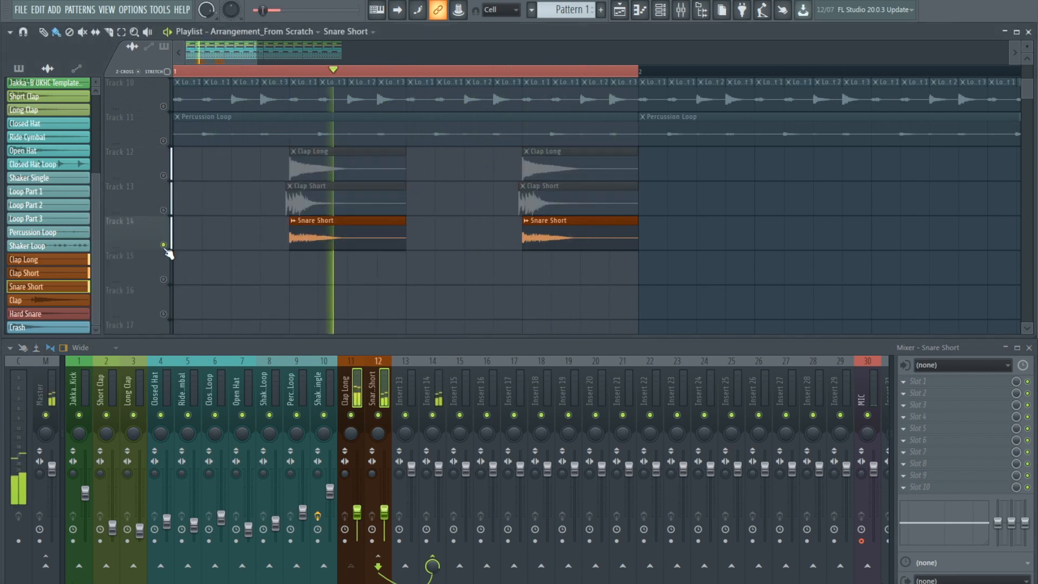
{"action": "right_click", "coordinate": [164, 246]}
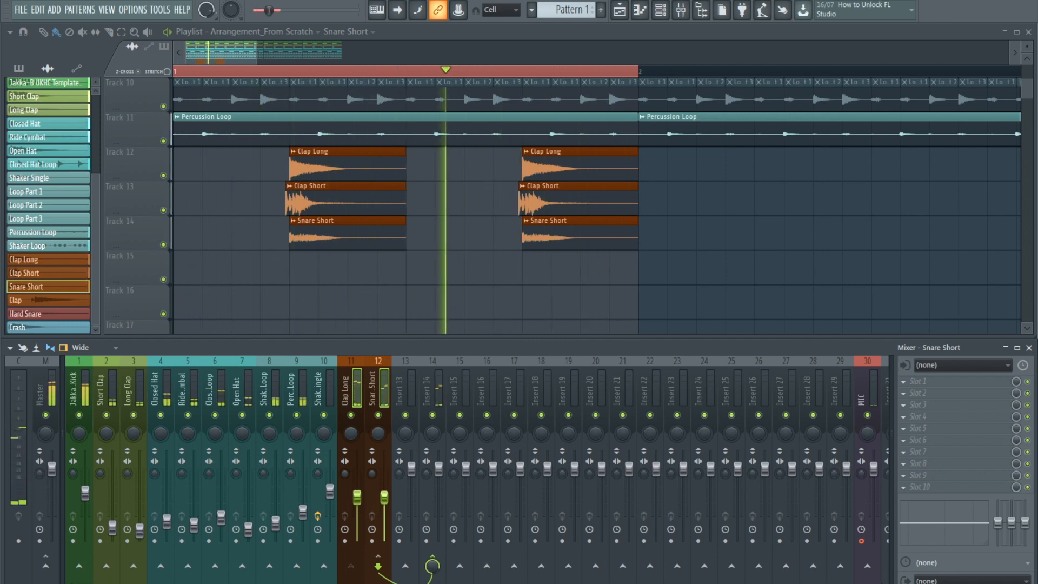
{"action": "key", "text": "space"}
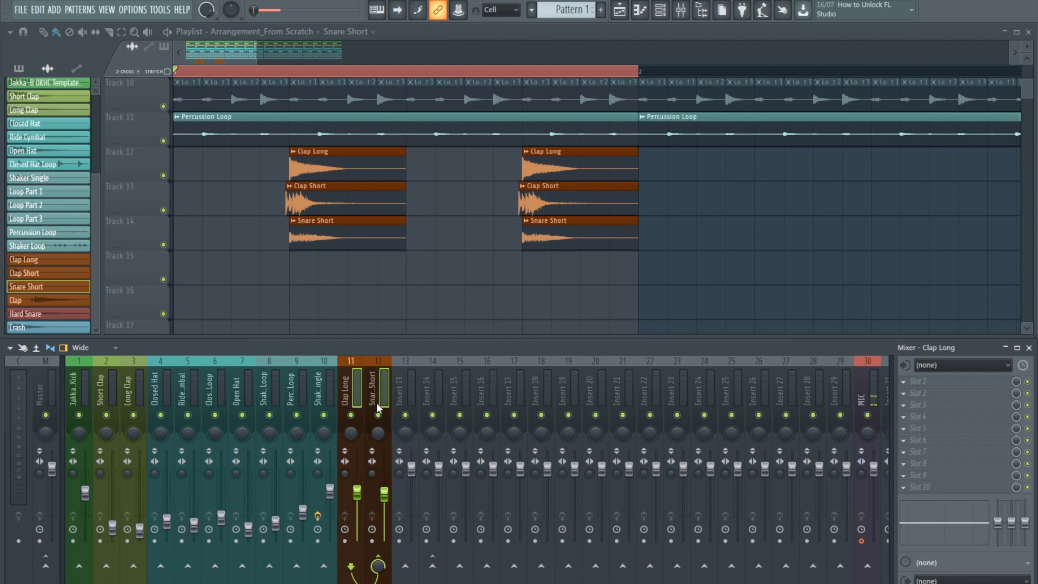
Route mixer tracks 11 and 12 only to insert 13, and name that insert Clap Group with a red colour
{"action": "right_click", "coordinate": [406, 565]}
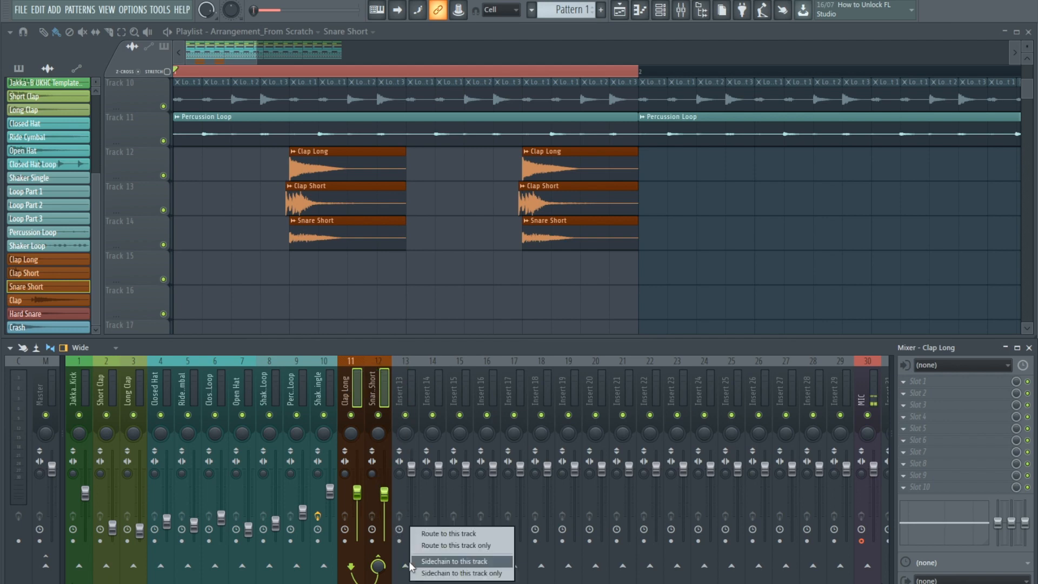
{"action": "left_click", "coordinate": [446, 544]}
{"action": "right_click", "coordinate": [411, 385]}
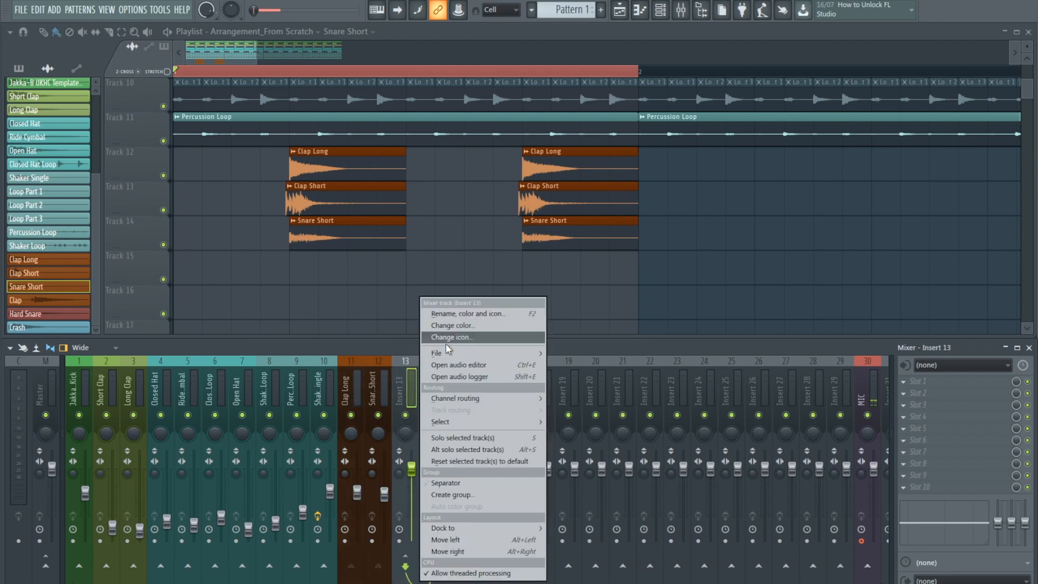
{"action": "left_click", "coordinate": [455, 314]}
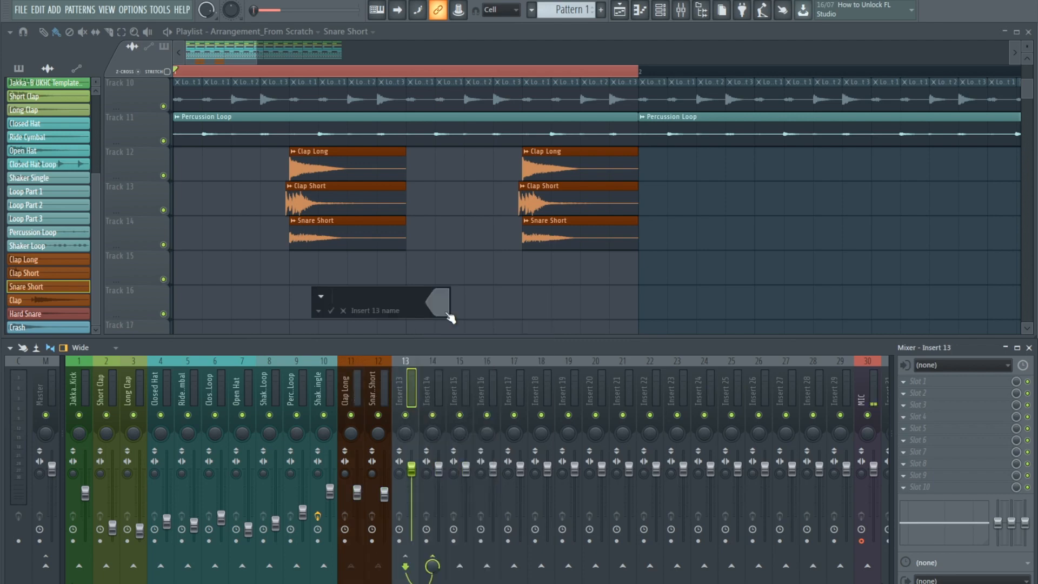
{"action": "type", "text": "Clap Group"}
{"action": "key", "text": "Return"}
Lower the Clap Group fader slightly while the full loop plays
{"action": "key", "text": "space"}
{"action": "mouse_move", "coordinate": [412, 473]}
{"action": "left_mouse_down"}
{"action": "mouse_move", "coordinate": [412, 537]}
{"action": "mouse_move", "coordinate": [413, 487]}
{"action": "left_mouse_up"}
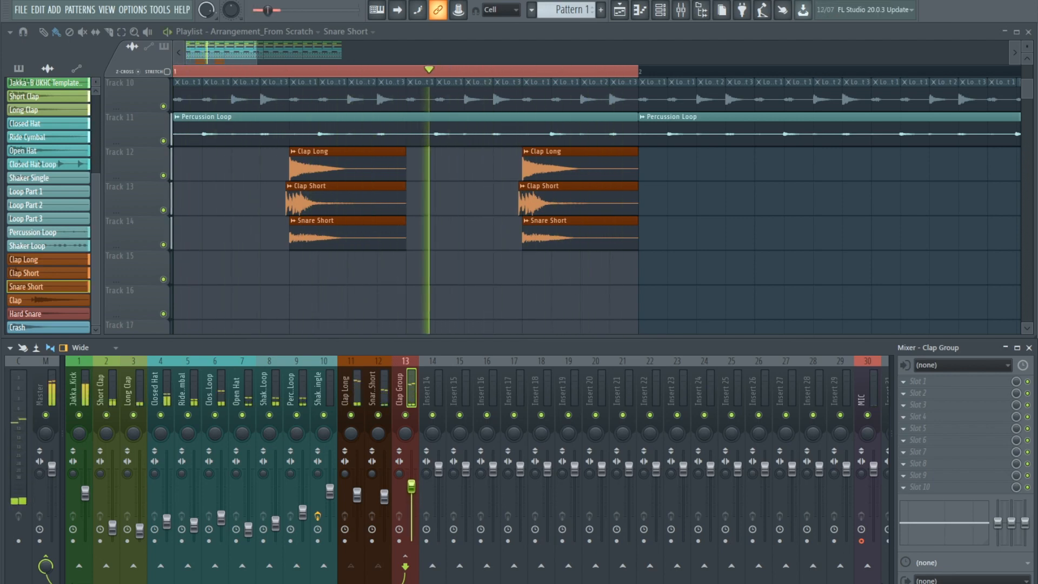
{"action": "key", "text": "space"}
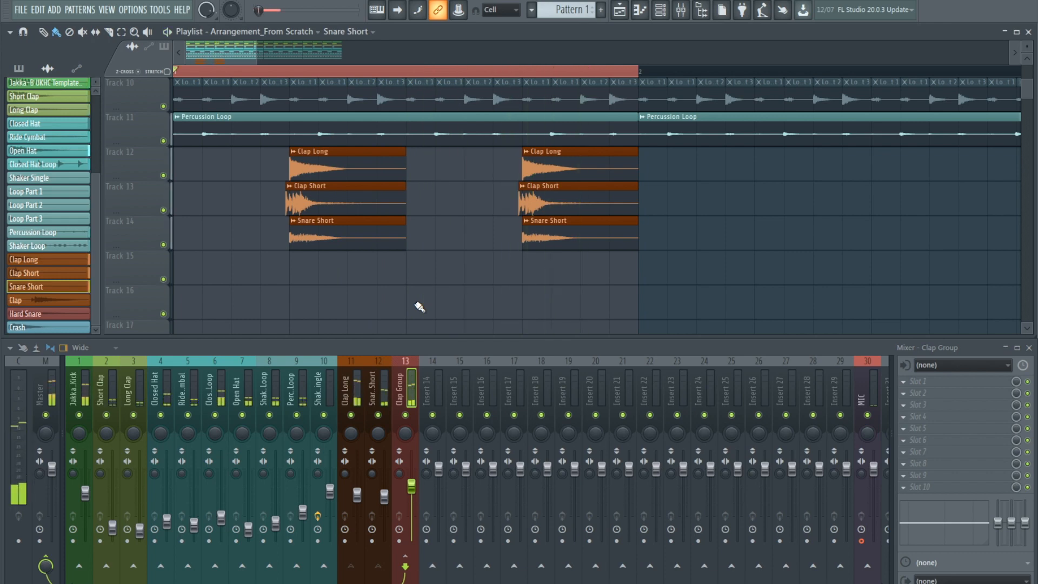
Audition Snare Short, Clap Short and Clap Long one at a time by soloing Tracks 14, 13 and 12
{"action": "right_click", "coordinate": [163, 245]}
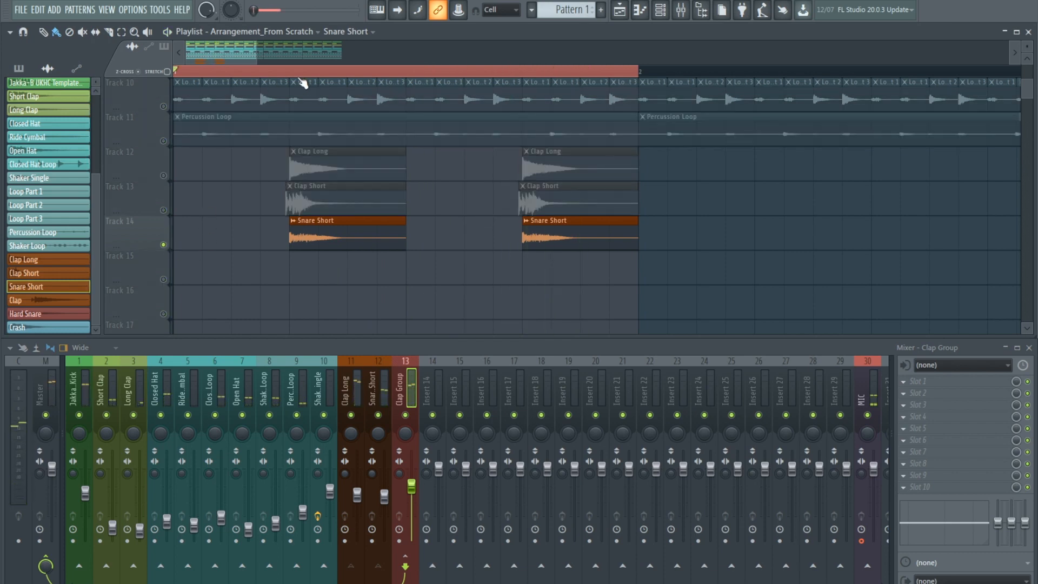
{"action": "key", "text": "space"}
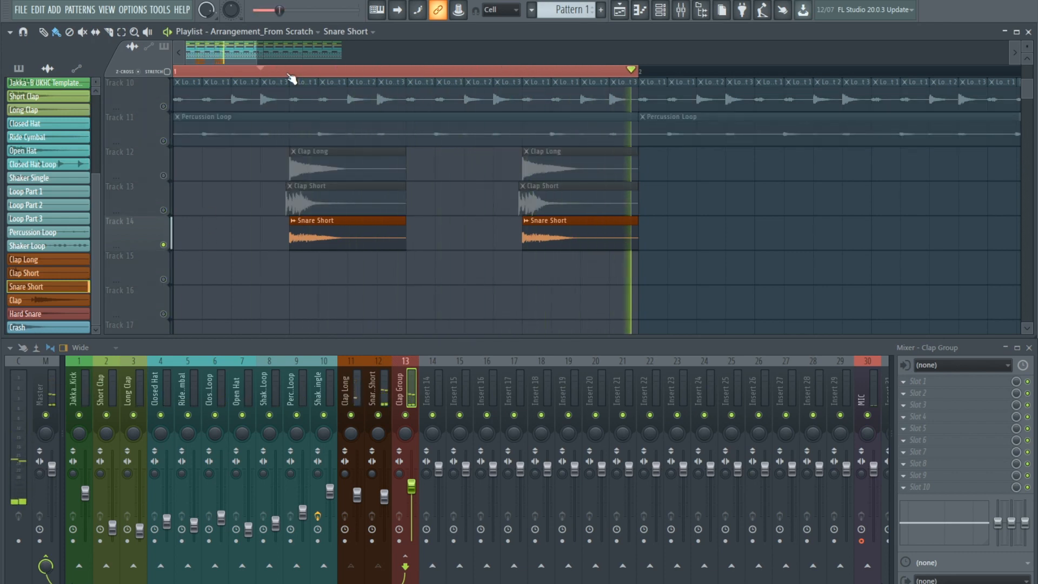
{"action": "right_click", "coordinate": [163, 210]}
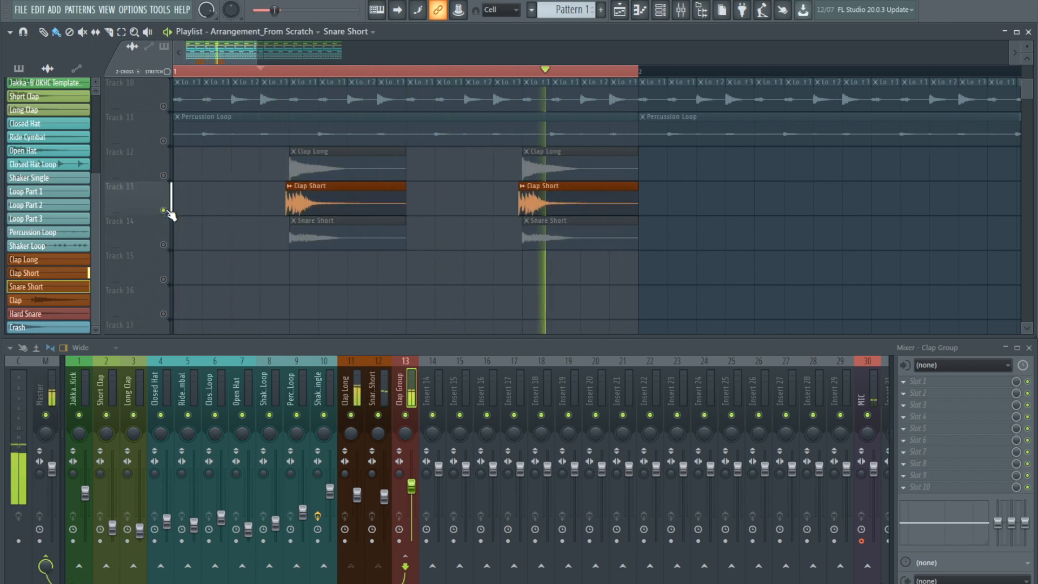
{"action": "right_click", "coordinate": [163, 176]}
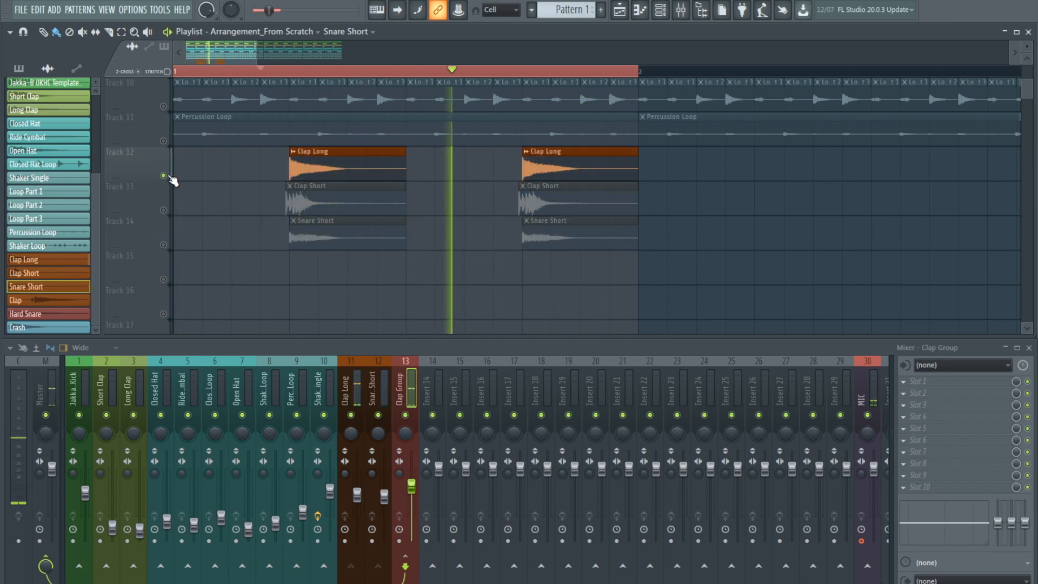
{"action": "key", "text": "space"}
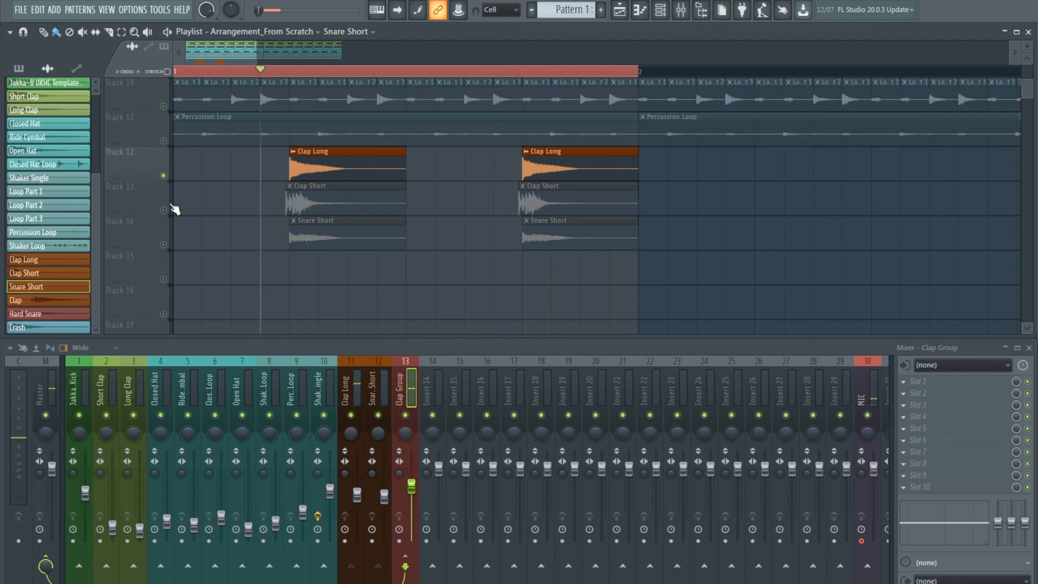
Re-enable Tracks 13 and 14 alongside Track 12, play the stacked claps, and restore all playlist tracks
{"action": "left_click", "coordinate": [163, 210]}
{"action": "left_click", "coordinate": [164, 244]}
{"action": "key", "text": "space"}
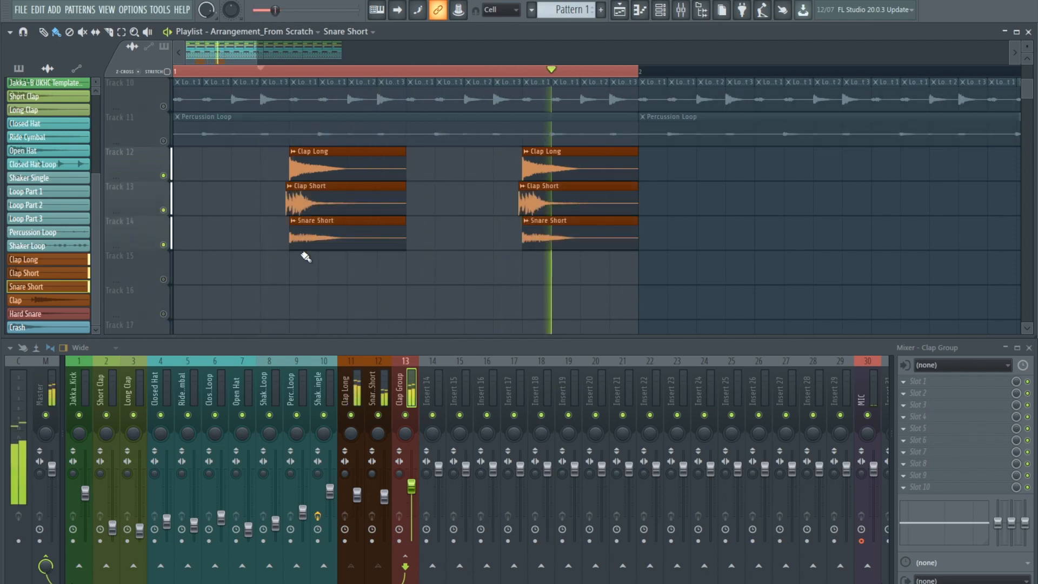
{"action": "key", "text": "space"}
{"action": "right_click", "coordinate": [167, 245]}
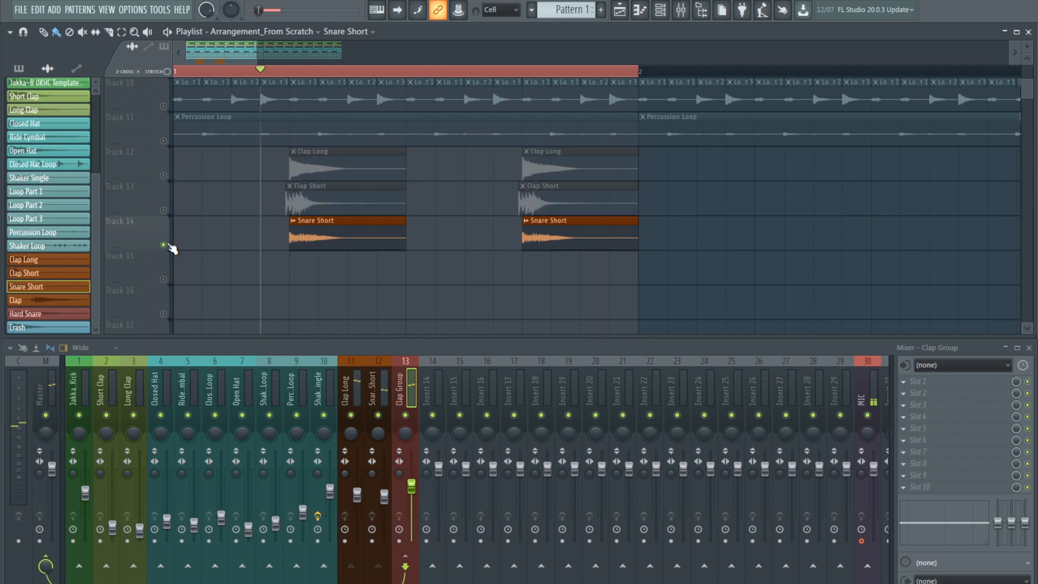
{"action": "right_click", "coordinate": [167, 245]}
{"action": "key", "text": "space"}
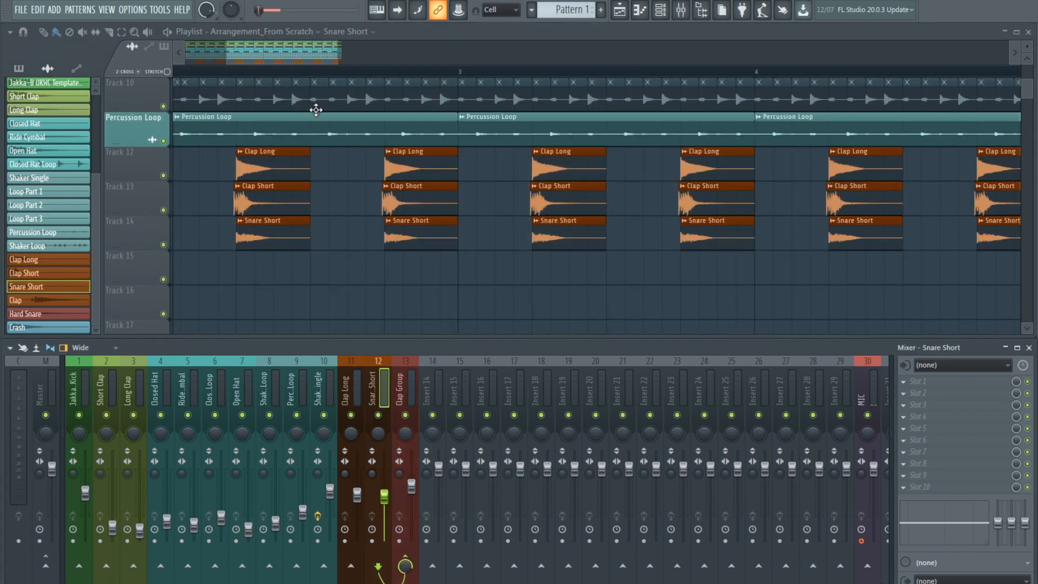
Move the empty mixer insert 14 to slot 11, between the Shaker Single and Clap Long tracks
{"action": "left_click_drag", "start_coordinate": [267, 47], "coordinate": [541, 43]}
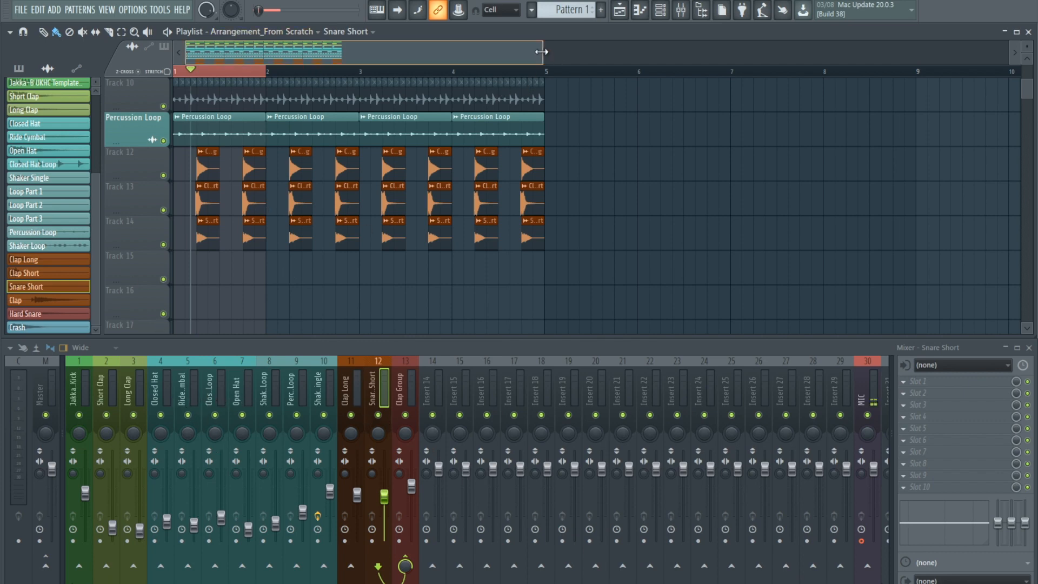
{"action": "left_click_drag", "start_coordinate": [541, 52], "coordinate": [538, 52]}
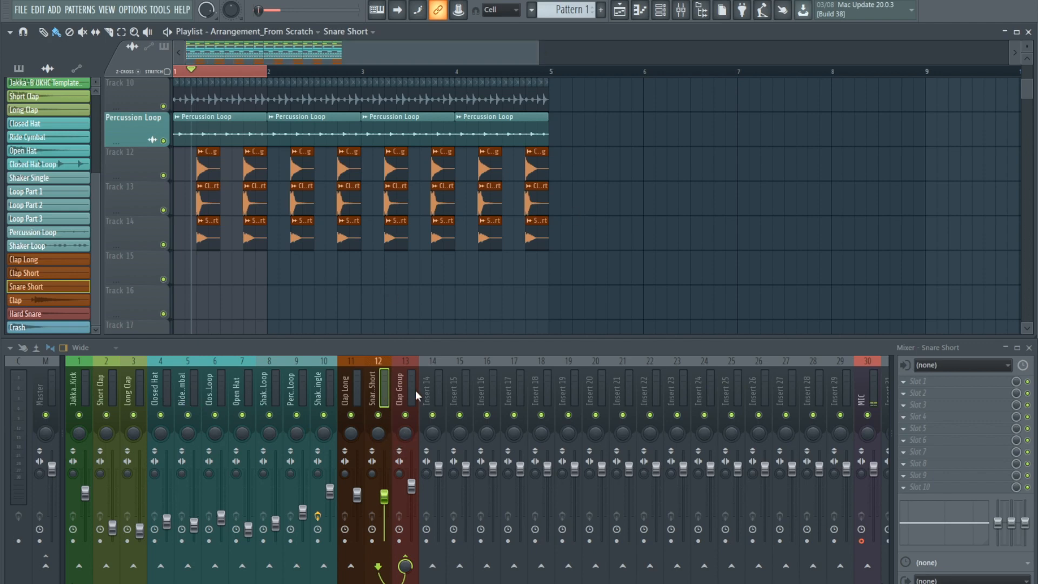
{"action": "left_click", "coordinate": [428, 399]}
{"action": "key", "text": "alt+Left"}
{"action": "key", "text": "alt+Left"}
{"action": "key", "text": "alt+Left"}
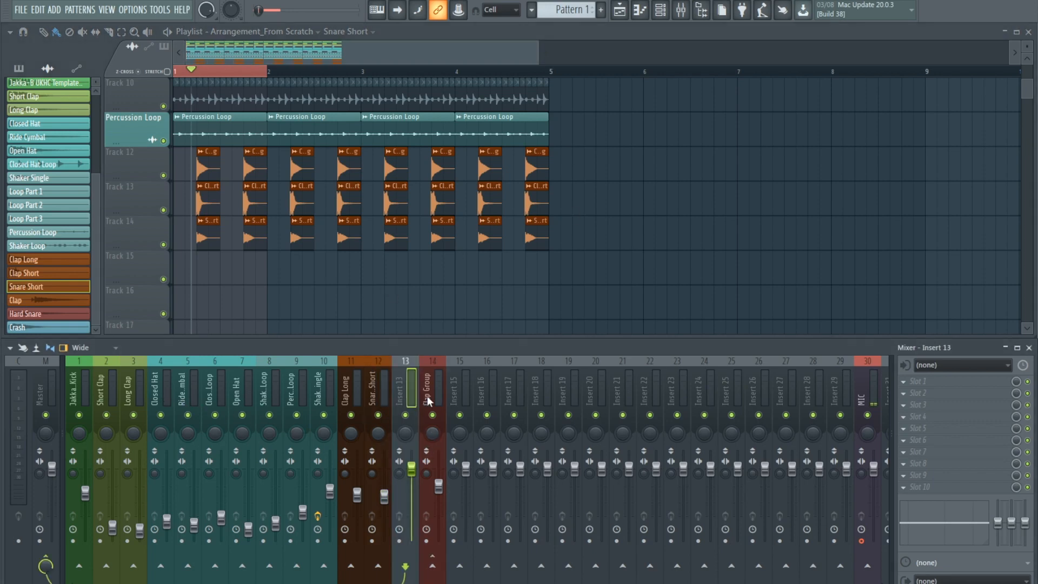
Route mixer tracks 4 to 10 only to the empty insert 11 and name it Percussion Group
{"action": "left_click_drag", "start_coordinate": [155, 391], "coordinate": [321, 405]}
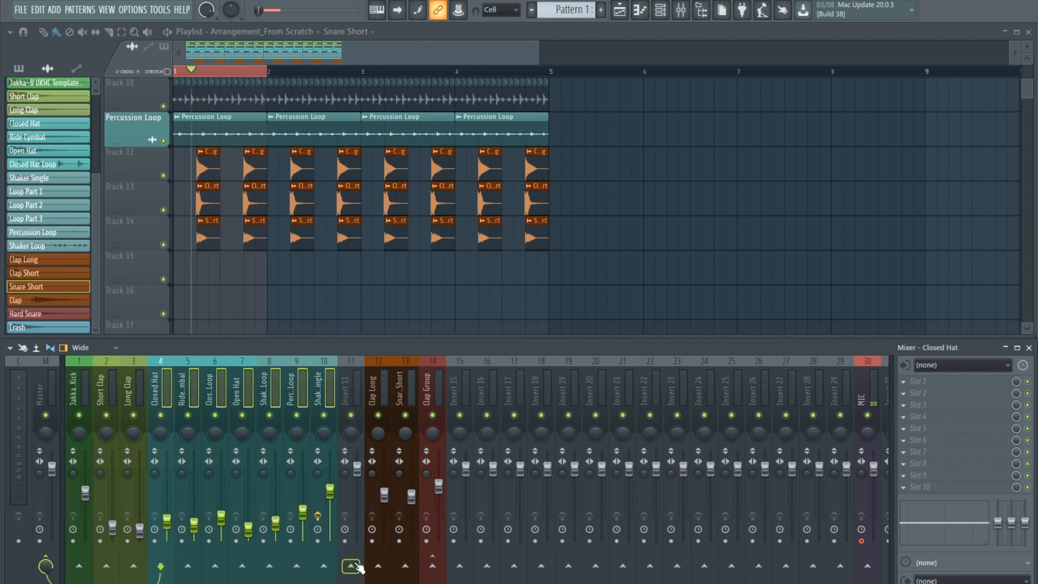
{"action": "right_click", "coordinate": [357, 567]}
{"action": "left_click", "coordinate": [432, 553]}
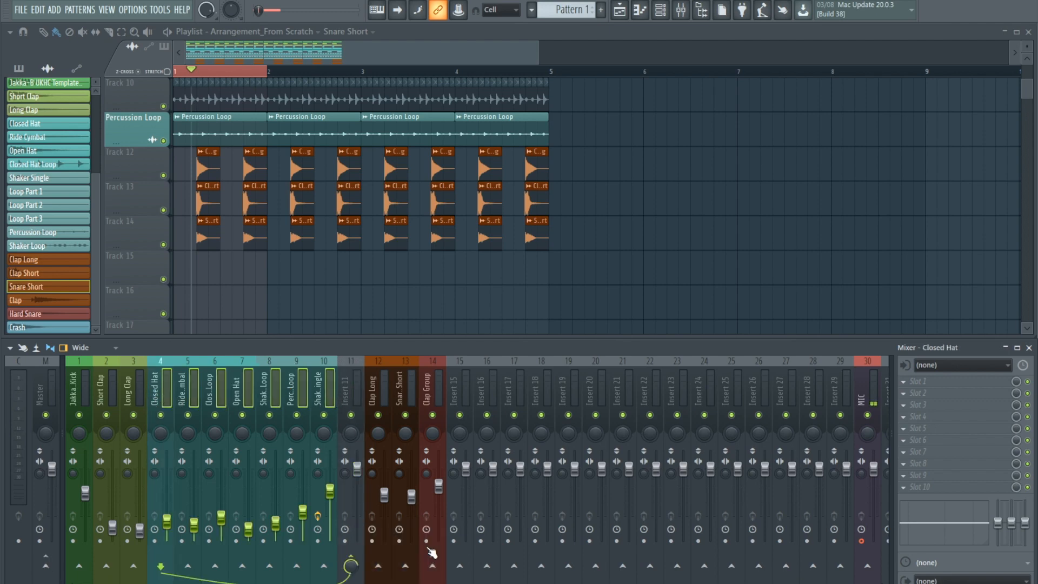
{"action": "left_click", "coordinate": [349, 400]}
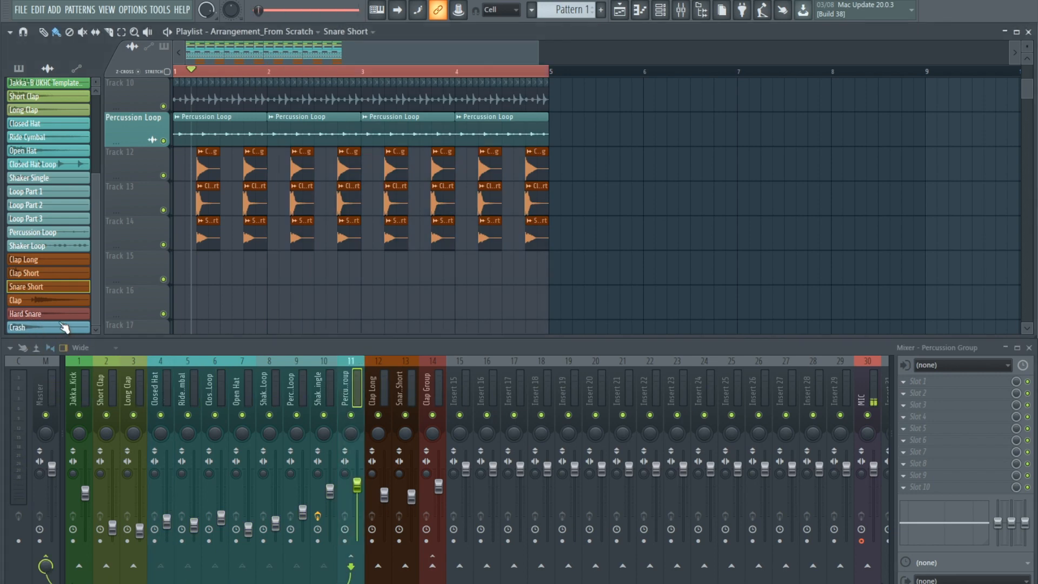
{"action": "scroll", "coordinate": [454, 277], "scroll_direction": "up", "scroll_amount": 10}
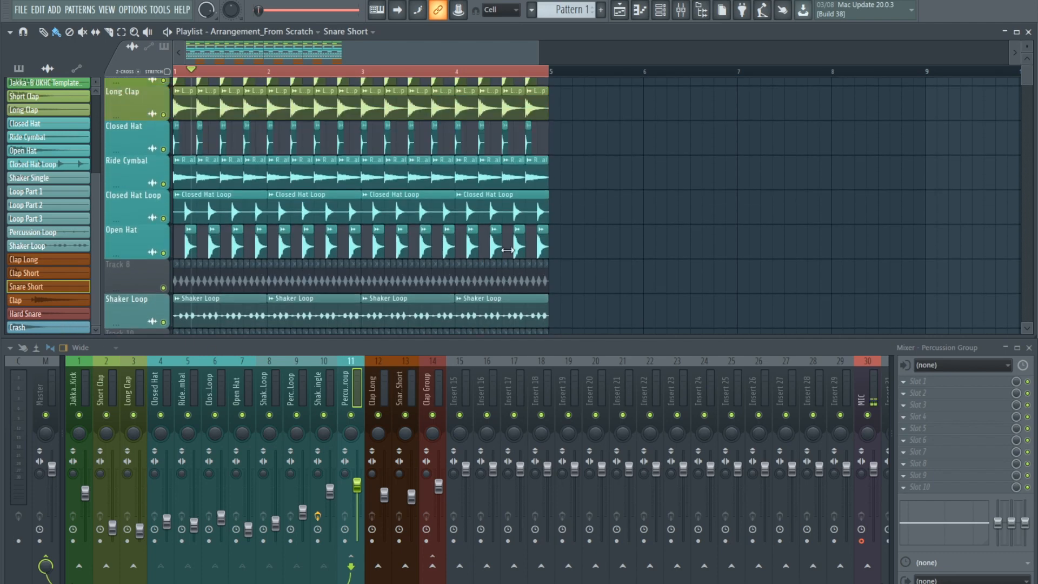
{"action": "scroll", "coordinate": [505, 238], "scroll_direction": "down", "scroll_amount": 9}
{"action": "scroll", "coordinate": [511, 194], "scroll_direction": "up", "scroll_amount": 8}
{"action": "scroll", "coordinate": [476, 199], "scroll_direction": "down", "scroll_amount": 7}
{"action": "scroll", "coordinate": [147, 181], "scroll_direction": "up", "scroll_amount": 3}
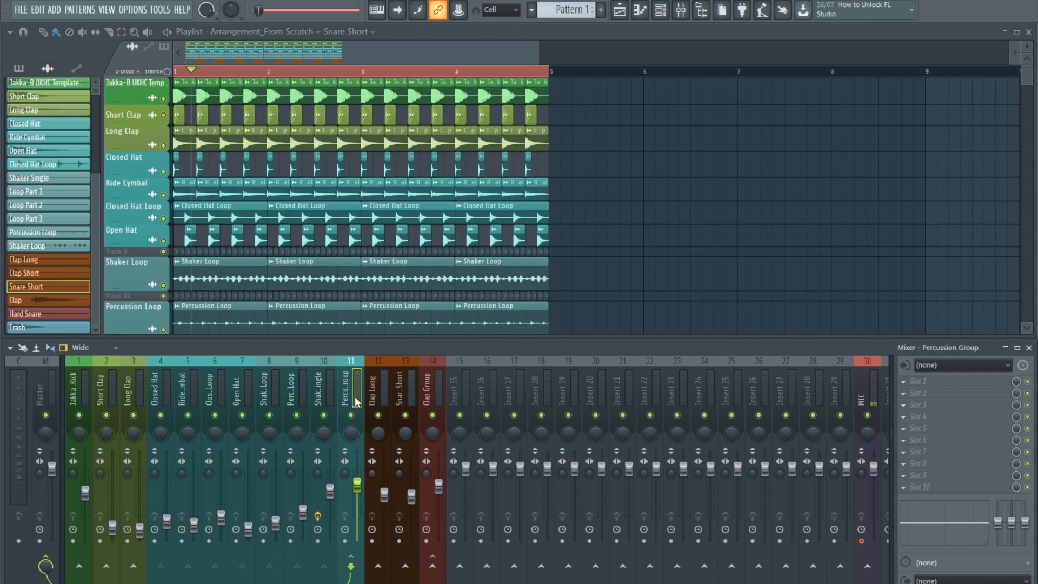
Route the Percussion Group and the Clap Group only to mixer insert 15, and play the loop to check the signal
{"action": "left_click", "coordinate": [430, 389]}
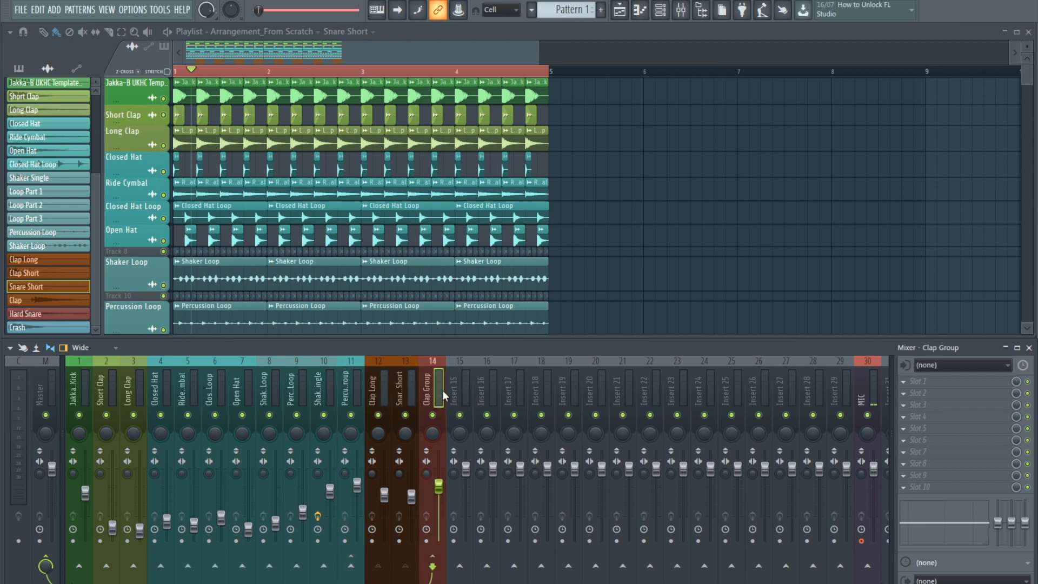
{"action": "left_click", "coordinate": [354, 398]}
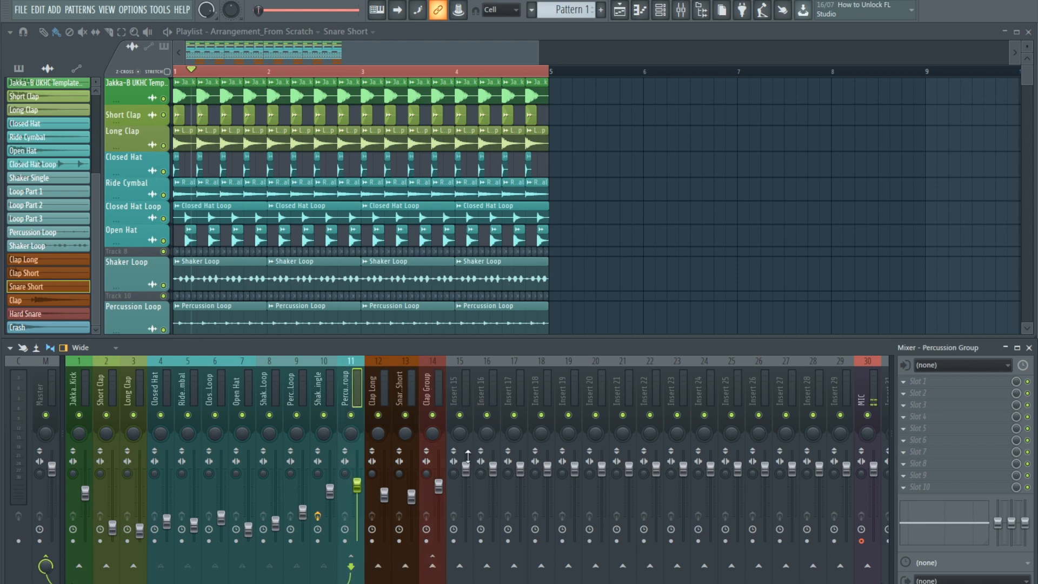
{"action": "right_click", "coordinate": [464, 566]}
{"action": "left_click", "coordinate": [515, 547]}
{"action": "left_click", "coordinate": [430, 394]}
{"action": "right_click", "coordinate": [459, 567]}
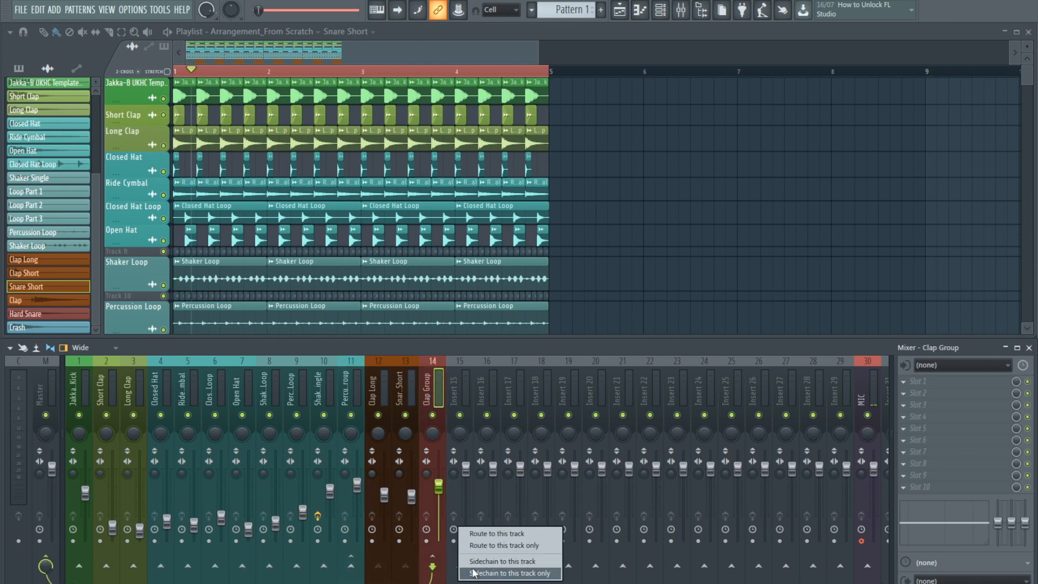
{"action": "left_click", "coordinate": [498, 544]}
{"action": "key", "text": "space"}
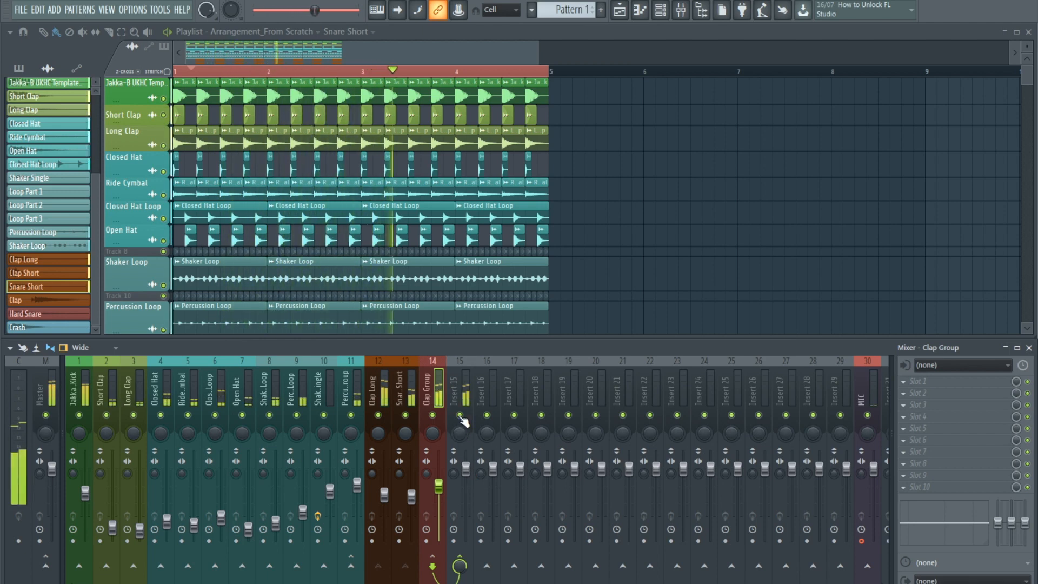
{"action": "key", "text": "space"}
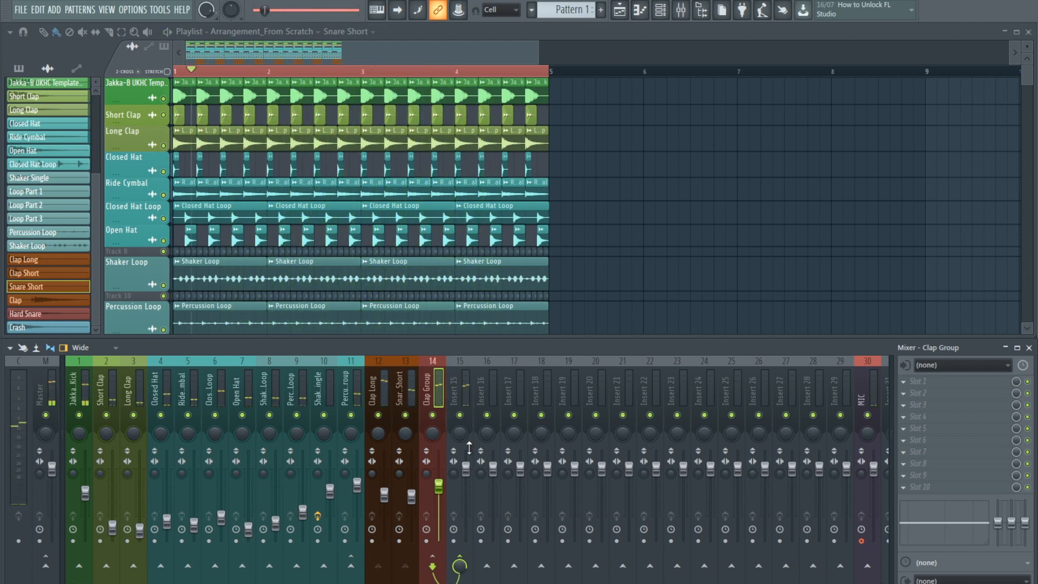
Rename mixer insert 15 as Drums All Group, colour it red, and play the loop
{"action": "left_click", "coordinate": [461, 421]}
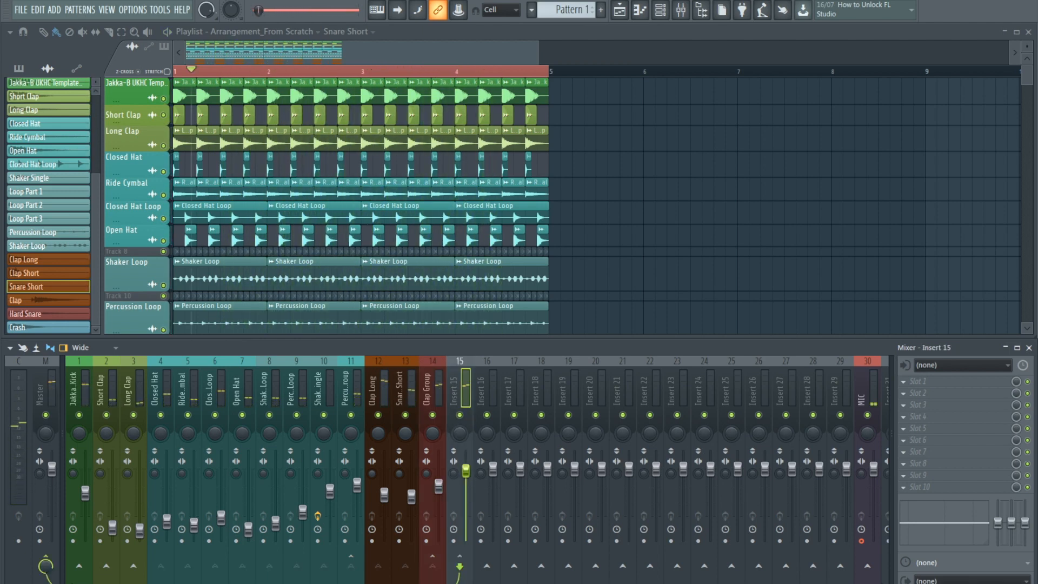
{"action": "right_click", "coordinate": [461, 399]}
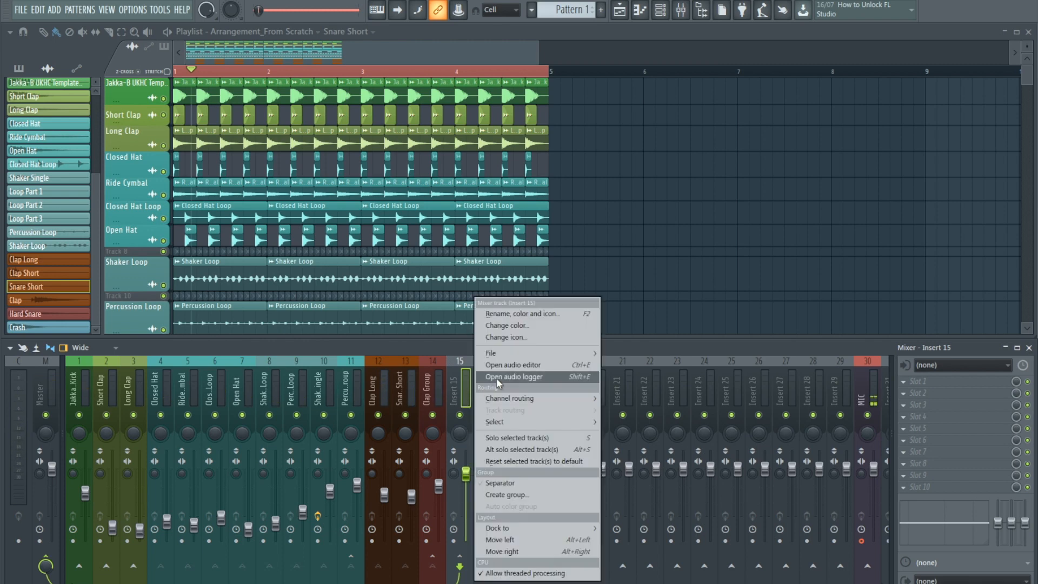
{"action": "left_click", "coordinate": [453, 395]}
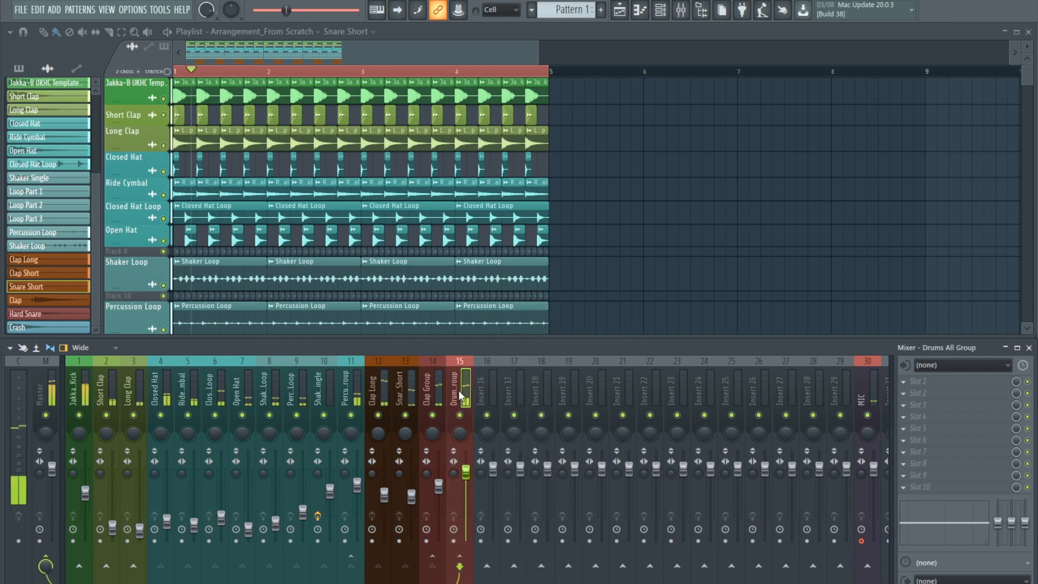
{"action": "key", "text": "space"}
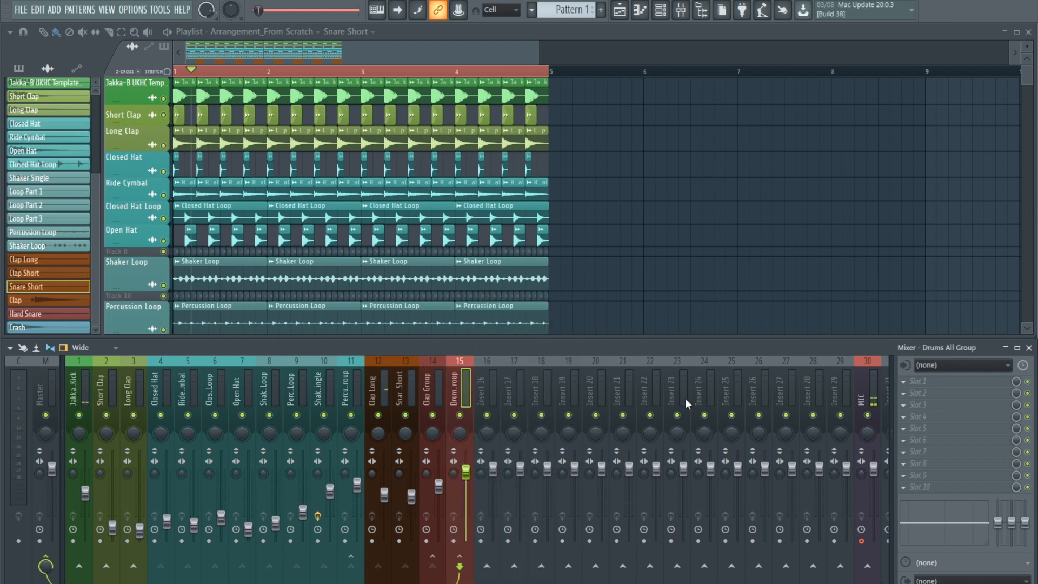
Solo and play the kick's playlist track, and load and open Fruity Parametric EQ 2 in the first effect slot of Drums All Group
{"action": "right_click", "coordinate": [163, 98]}
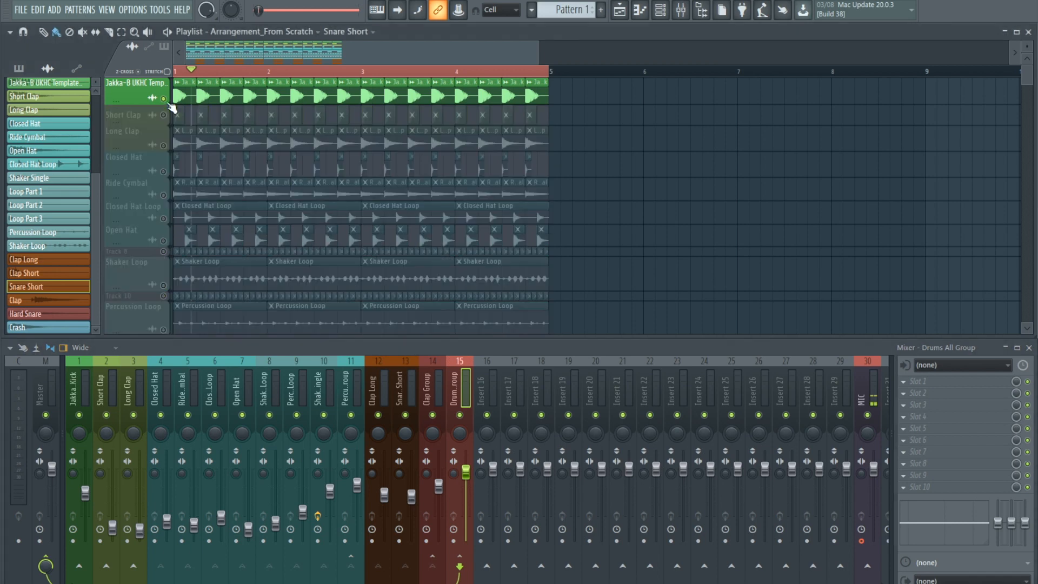
{"action": "key", "text": "space"}
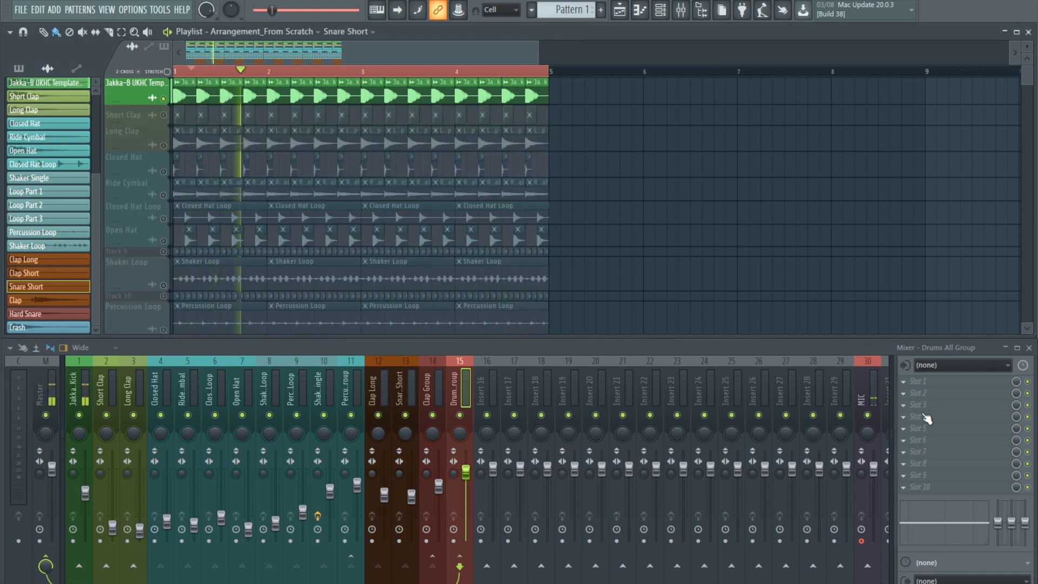
{"action": "left_click", "coordinate": [898, 383]}
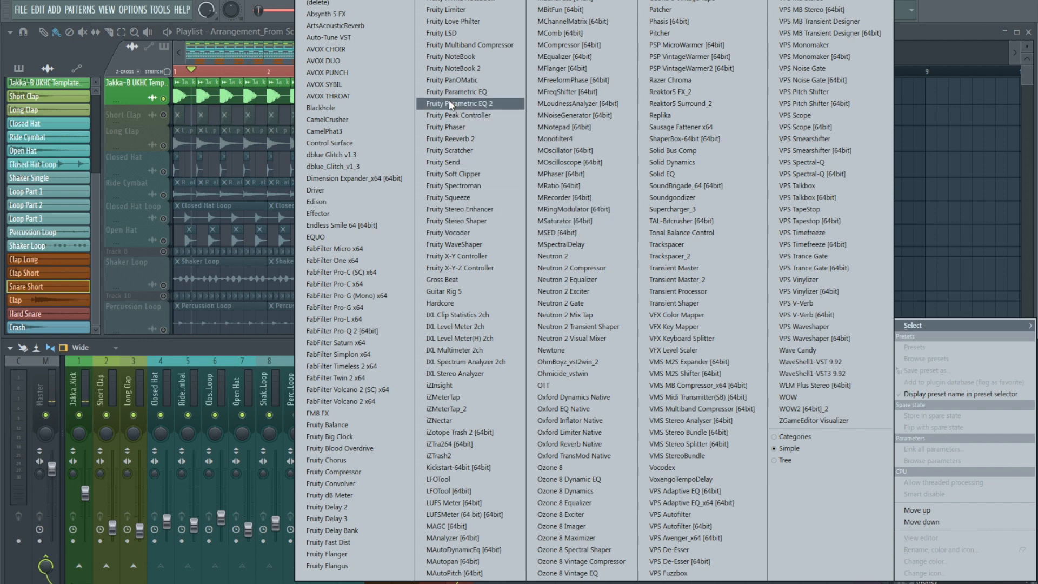
{"action": "left_click", "coordinate": [490, 103]}
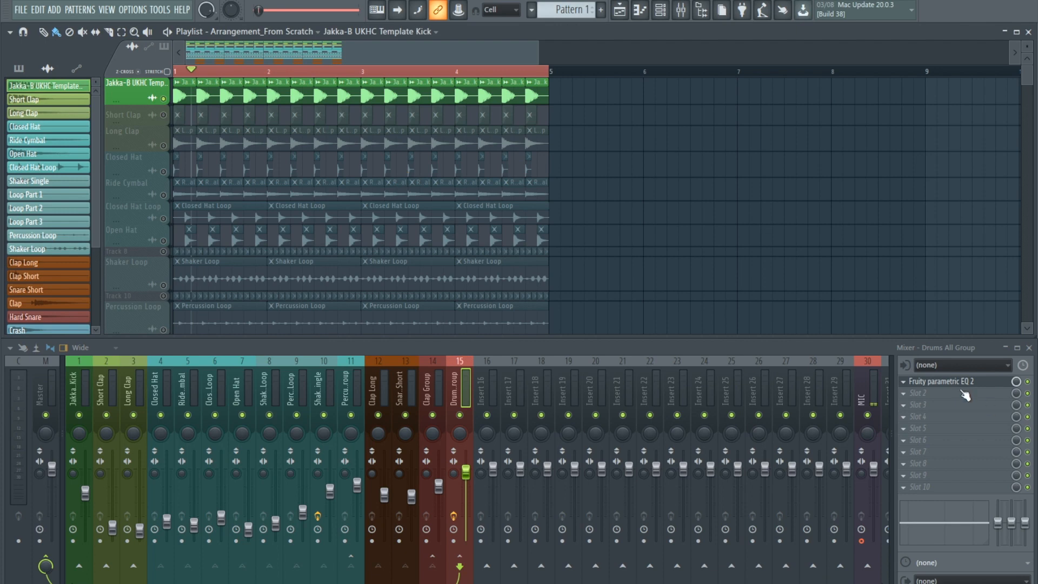
{"action": "left_click", "coordinate": [966, 385]}
{"action": "left_click_drag", "start_coordinate": [186, 100], "coordinate": [532, 171]}
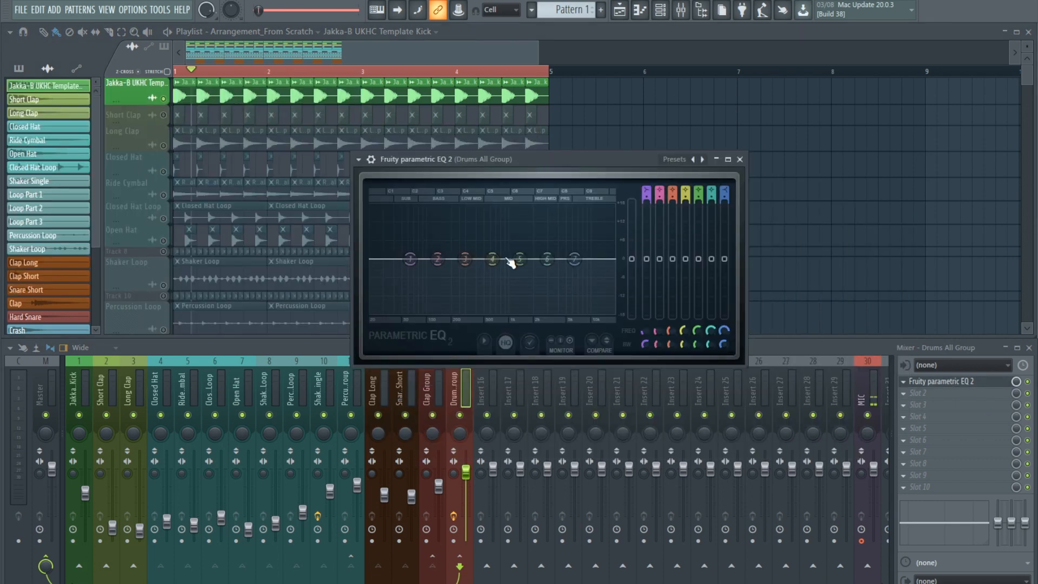
Load Fruity Parametric EQ 2 on the kick's mixer track and shift band 1 slightly lower while the kick plays
{"action": "key", "text": "space"}
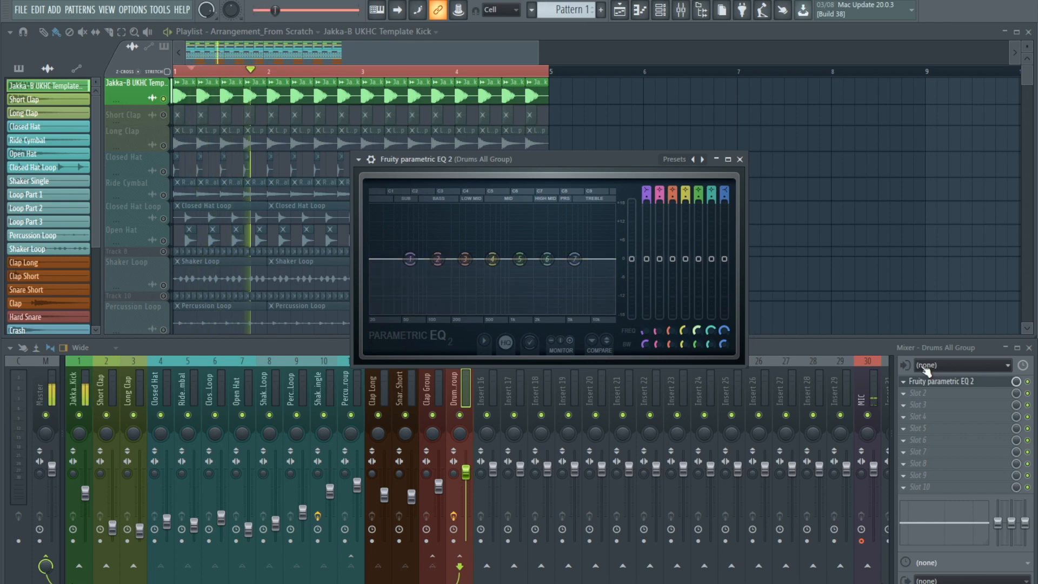
{"action": "key", "text": "space"}
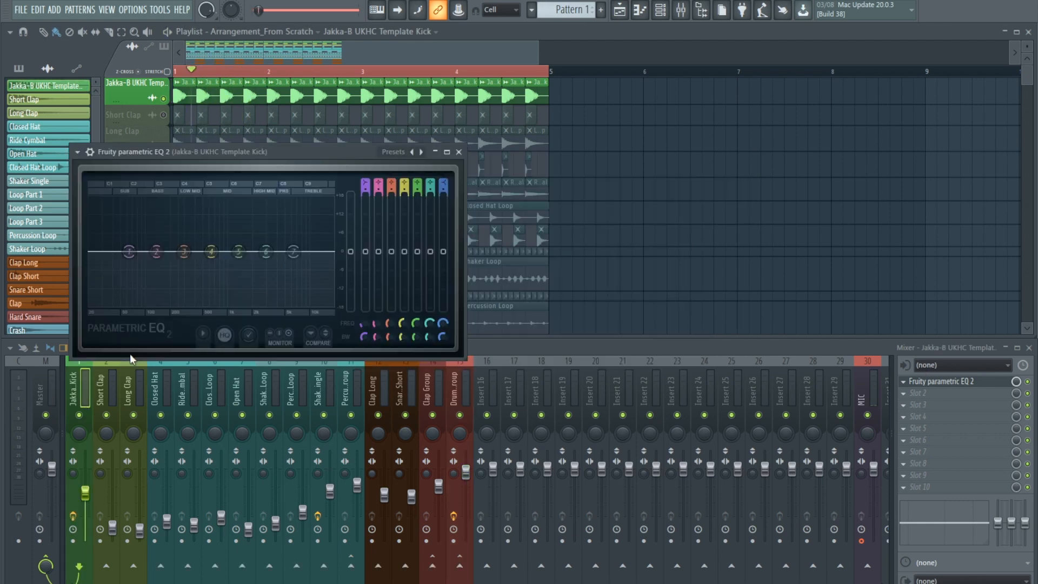
{"action": "key", "text": "space"}
{"action": "left_click_drag", "start_coordinate": [130, 253], "coordinate": [126, 254]}
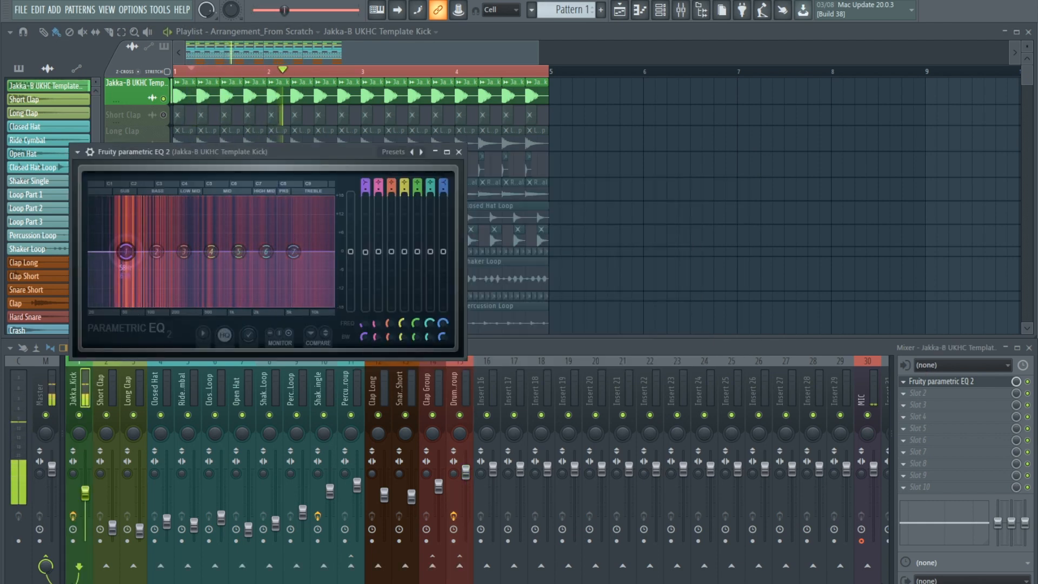
Try a boost at about 119 Hz with band 3 of the kick's EQ, and return the band to flat
{"action": "left_click_drag", "start_coordinate": [193, 256], "coordinate": [163, 227]}
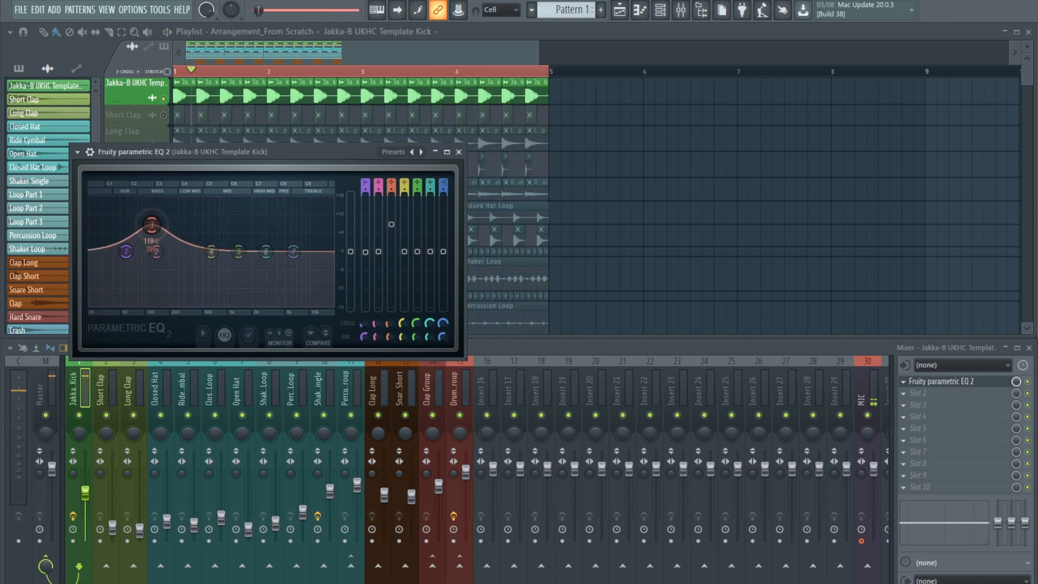
{"action": "left_click_drag", "start_coordinate": [141, 220], "coordinate": [191, 251]}
{"action": "key", "text": "space"}
{"action": "key", "text": "space"}
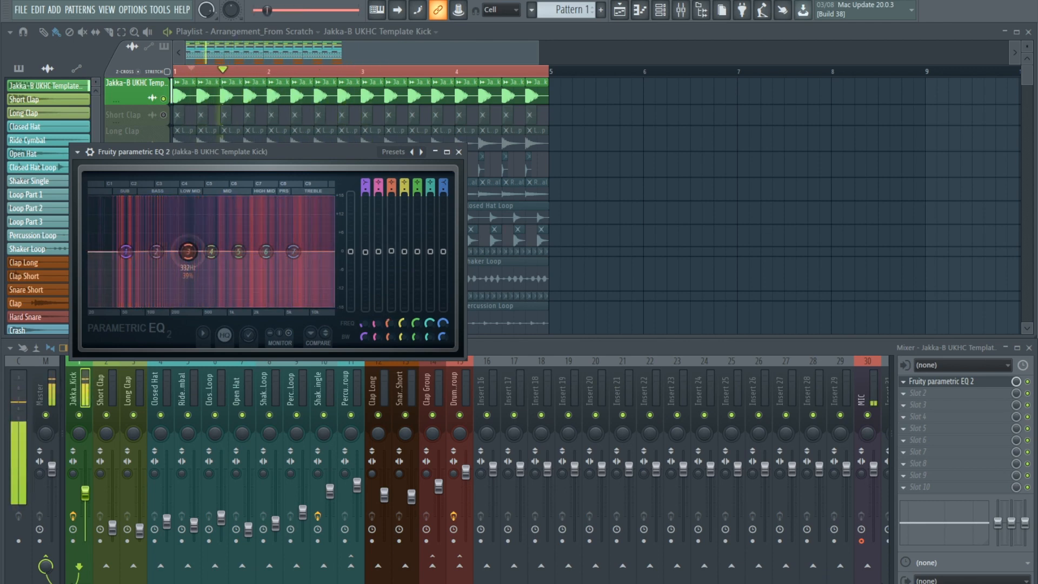
Roll off the kick's lowest frequencies with EQ band 1, fine-tune bands 2, 6 and 7 during playback, and close the EQ
{"action": "left_click_drag", "start_coordinate": [123, 254], "coordinate": [93, 298]}
{"action": "key", "text": "space"}
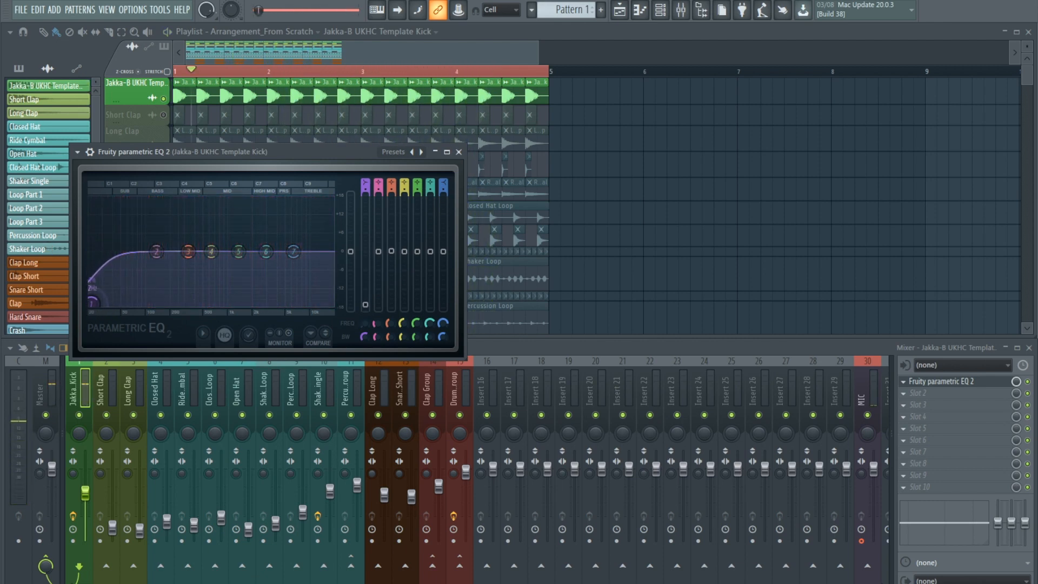
{"action": "left_click_drag", "start_coordinate": [283, 151], "coordinate": [313, 122]}
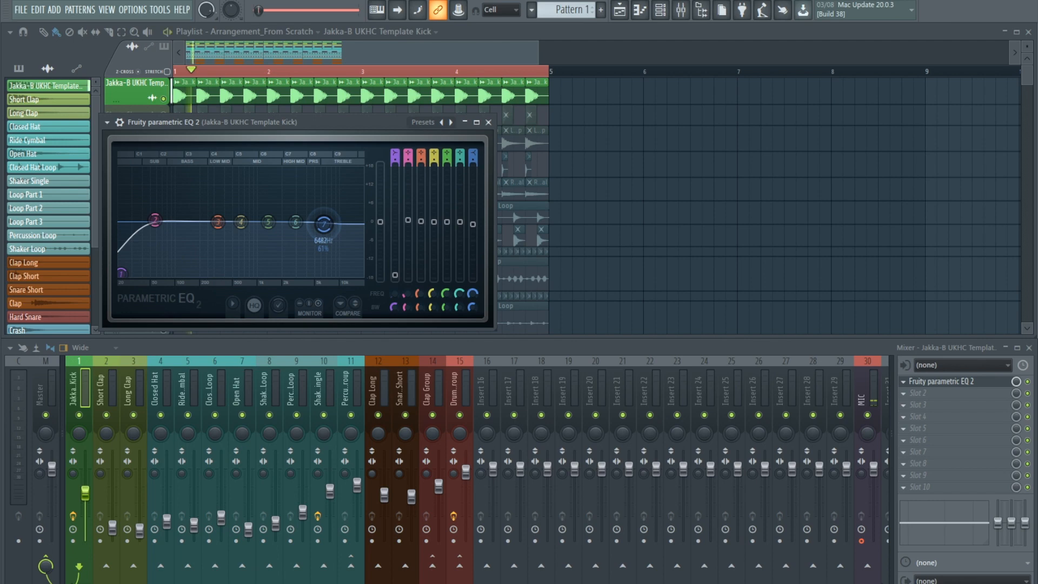
{"action": "key", "text": "space"}
{"action": "mouse_move", "coordinate": [324, 223]}
{"action": "left_mouse_down"}
{"action": "mouse_move", "coordinate": [293, 218]}
{"action": "mouse_move", "coordinate": [323, 221]}
{"action": "left_mouse_up"}
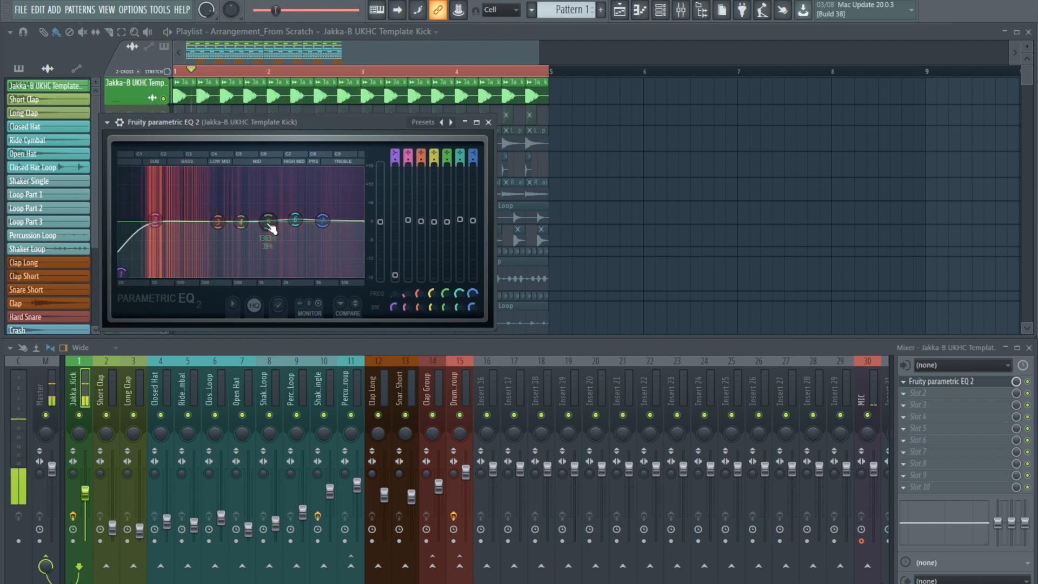
{"action": "key", "text": "space"}
{"action": "left_click", "coordinate": [488, 123]}
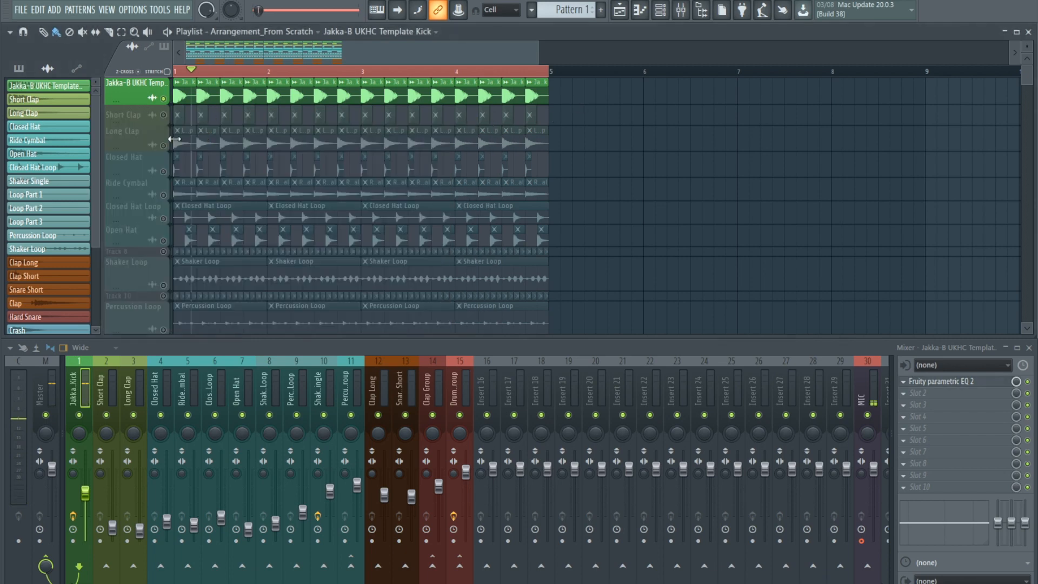
Solo the Short Clap and Long Clap playlist tracks together and play them
{"action": "right_click", "coordinate": [171, 114]}
{"action": "right_click", "coordinate": [164, 114]}
{"action": "left_click", "coordinate": [164, 145]}
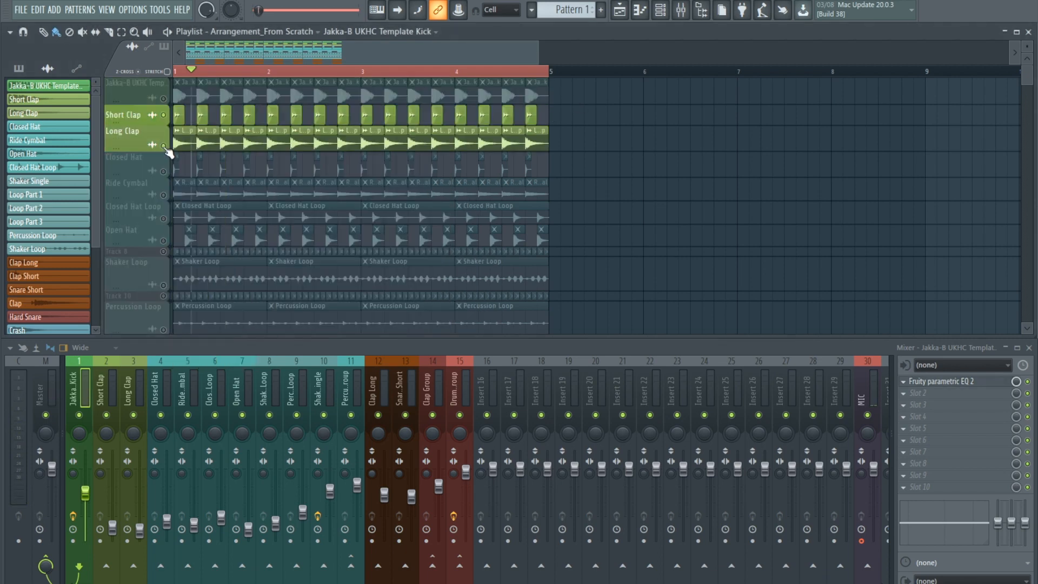
{"action": "key", "text": "space"}
Restore all playlist tracks, mute only the kick track, and play the remaining drums
{"action": "right_click", "coordinate": [165, 116]}
{"action": "right_click", "coordinate": [165, 115]}
{"action": "left_click", "coordinate": [164, 99]}
{"action": "key", "text": "space"}
Cut the lows of Drums All Group below about 148 Hz with band 1 of its EQ, and close the EQ
{"action": "left_click", "coordinate": [458, 393]}
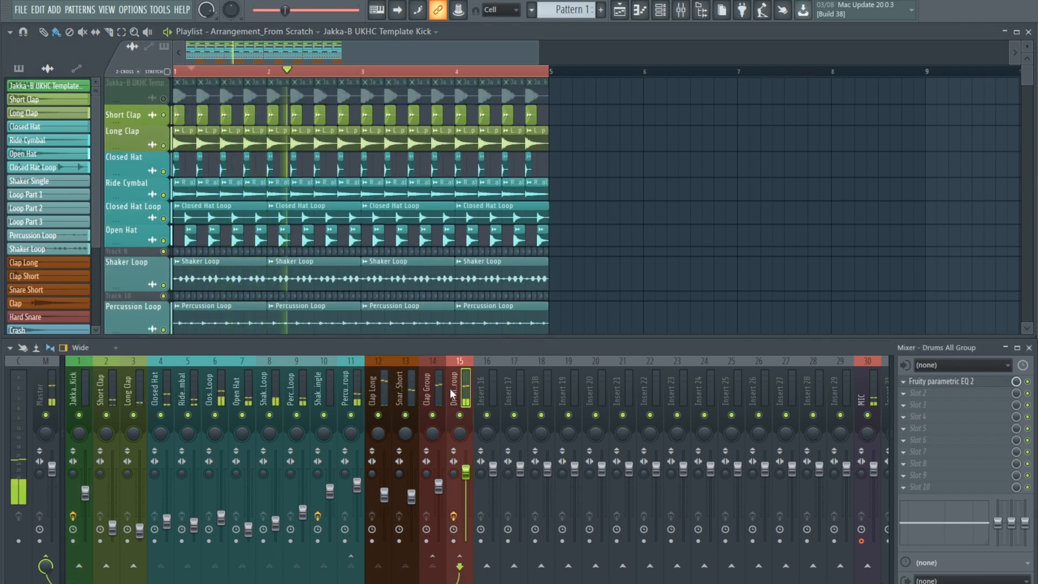
{"action": "left_click", "coordinate": [995, 382]}
{"action": "left_click_drag", "start_coordinate": [410, 262], "coordinate": [442, 313]}
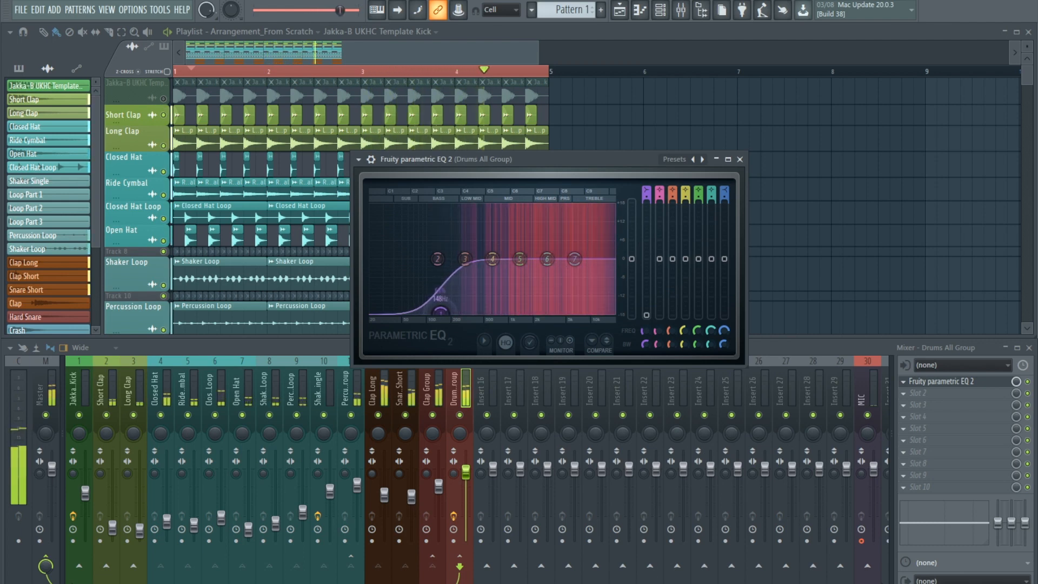
{"action": "left_click", "coordinate": [740, 159]}
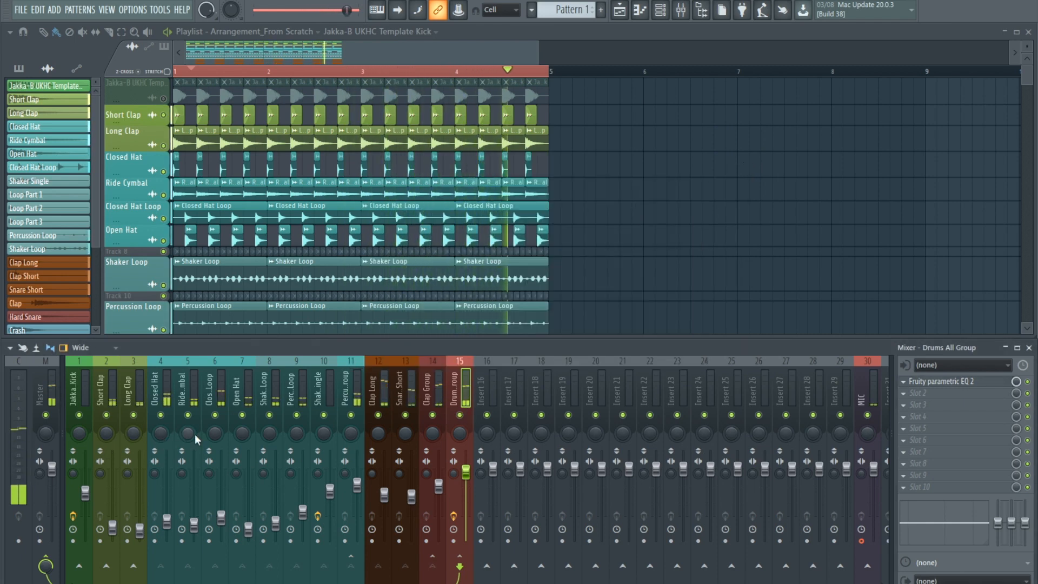
Move the Drums All Group EQ's low cut slightly higher, gently boost bands 6 and 7 at about 6 kHz, and close the EQ
{"action": "key", "text": "space"}
{"action": "left_click", "coordinate": [941, 382]}
{"action": "left_click_drag", "start_coordinate": [443, 313], "coordinate": [446, 313]}
{"action": "left_click_drag", "start_coordinate": [548, 260], "coordinate": [548, 254]}
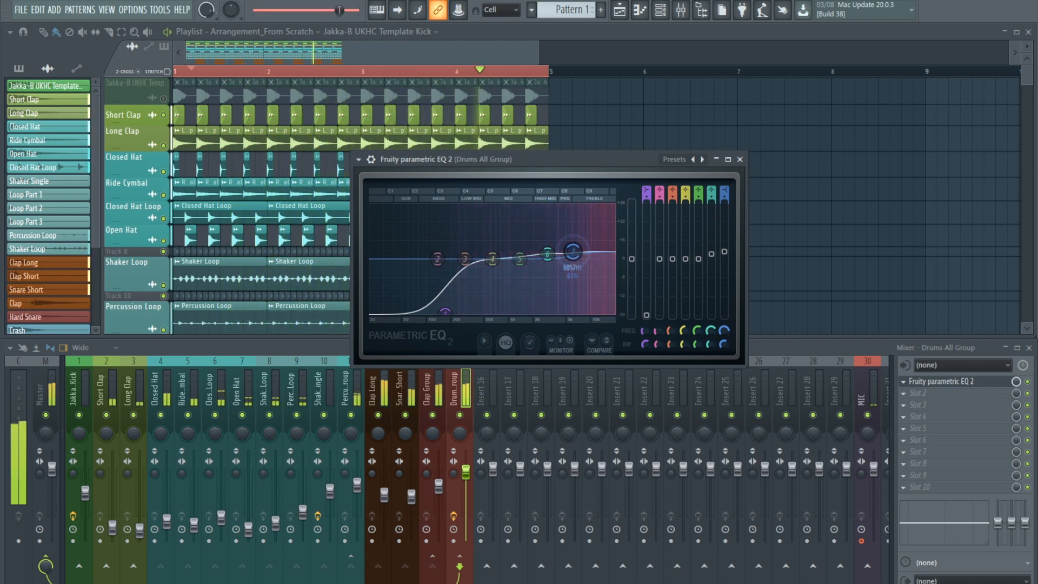
{"action": "left_click_drag", "start_coordinate": [547, 254], "coordinate": [571, 252]}
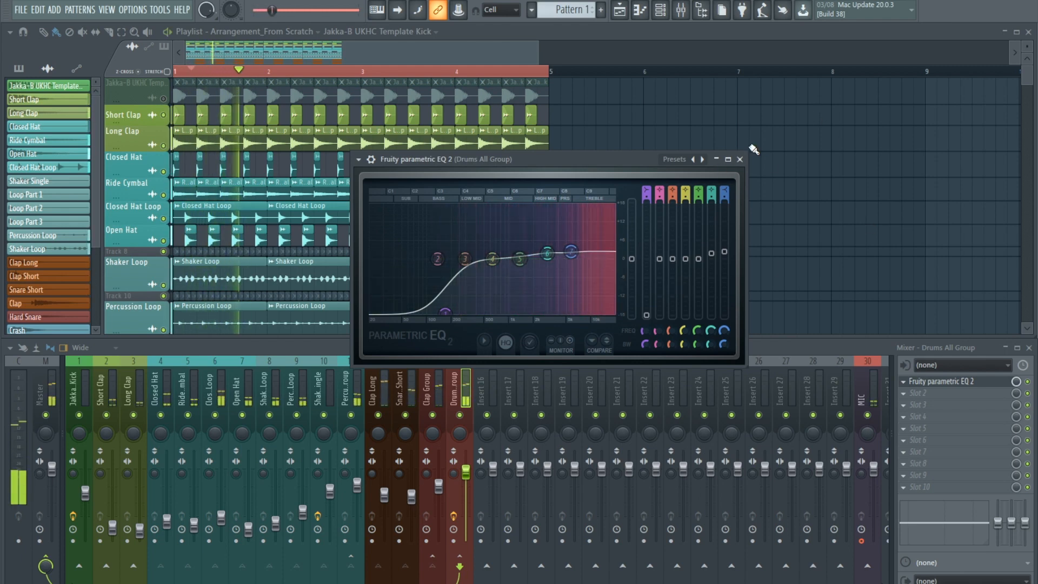
{"action": "left_click", "coordinate": [740, 159]}
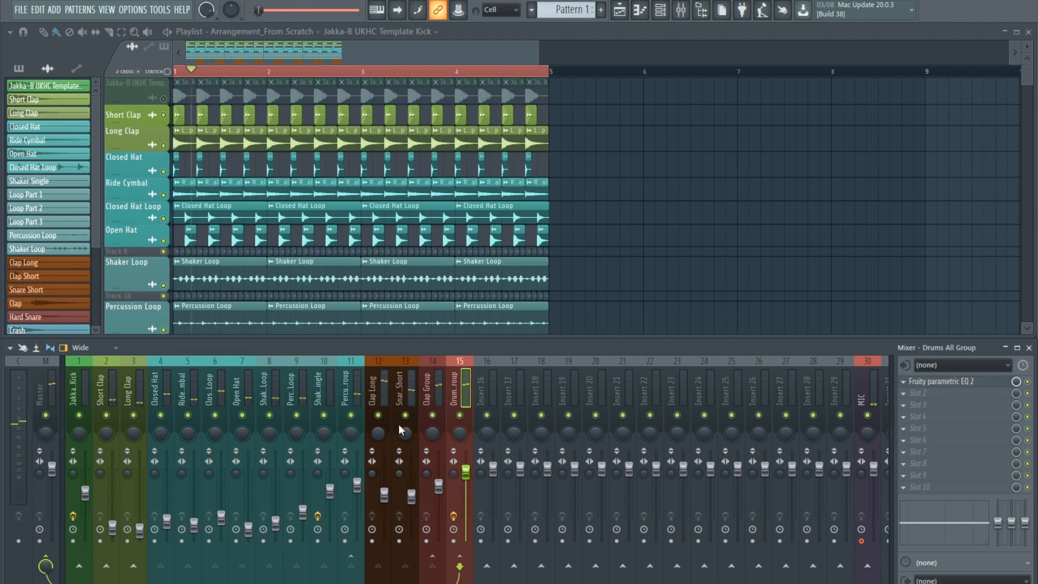
Select the Clap Group mixer track, solo the Clap Long, Clap Short and Snare Short playlist tracks together, and play them
{"action": "left_click", "coordinate": [431, 406]}
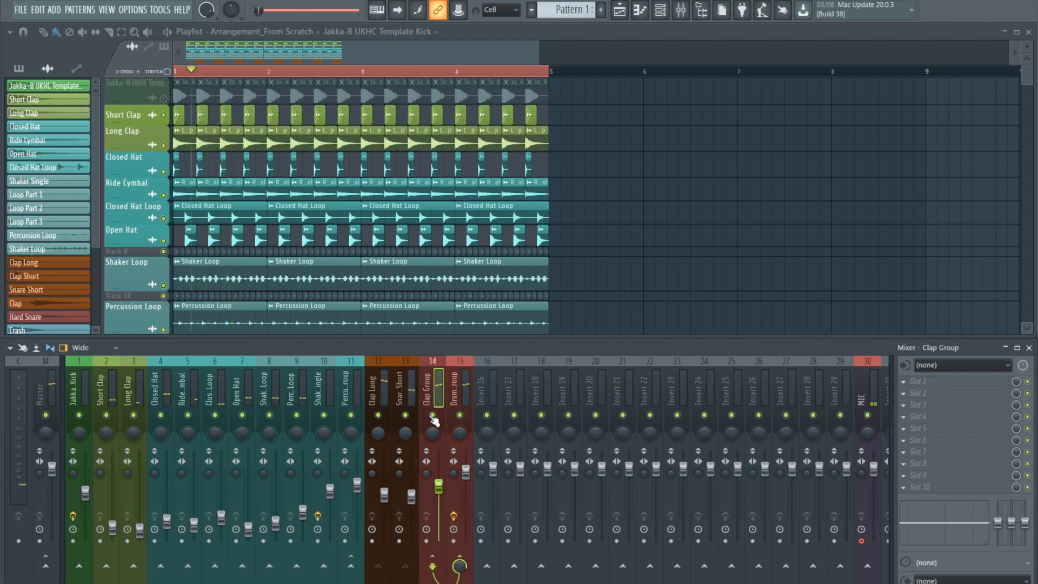
{"action": "scroll", "coordinate": [589, 230], "scroll_direction": "down", "scroll_amount": 5}
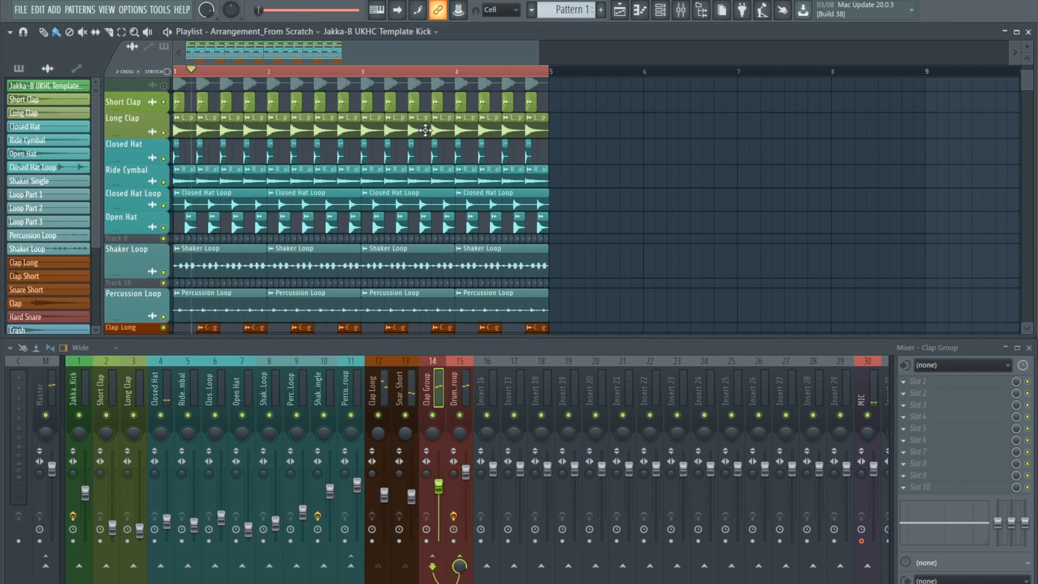
{"action": "scroll", "coordinate": [413, 228], "scroll_direction": "up", "scroll_amount": 1}
{"action": "right_click", "coordinate": [157, 162]}
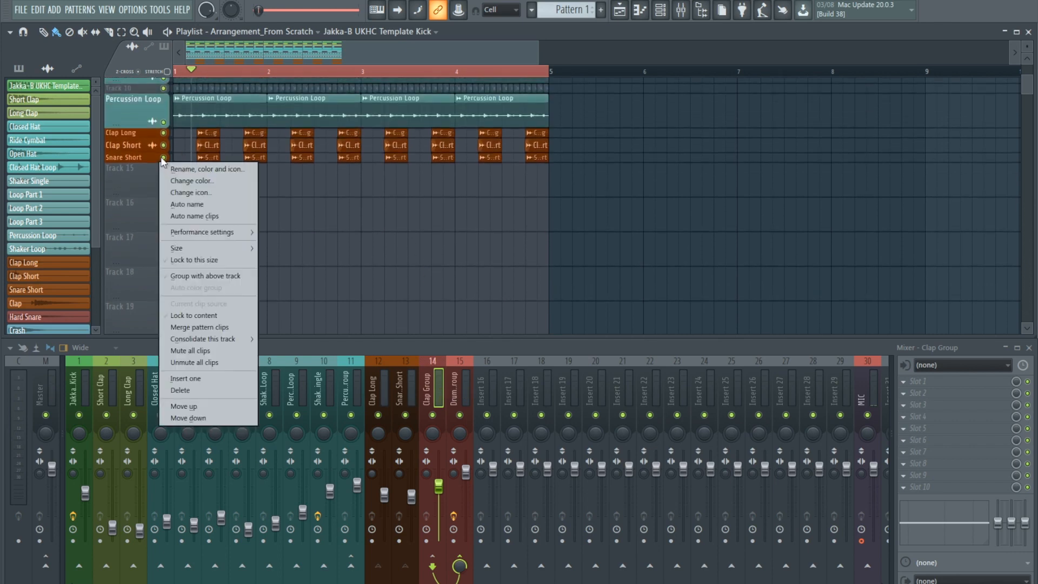
{"action": "right_click", "coordinate": [164, 158]}
{"action": "key", "text": "space"}
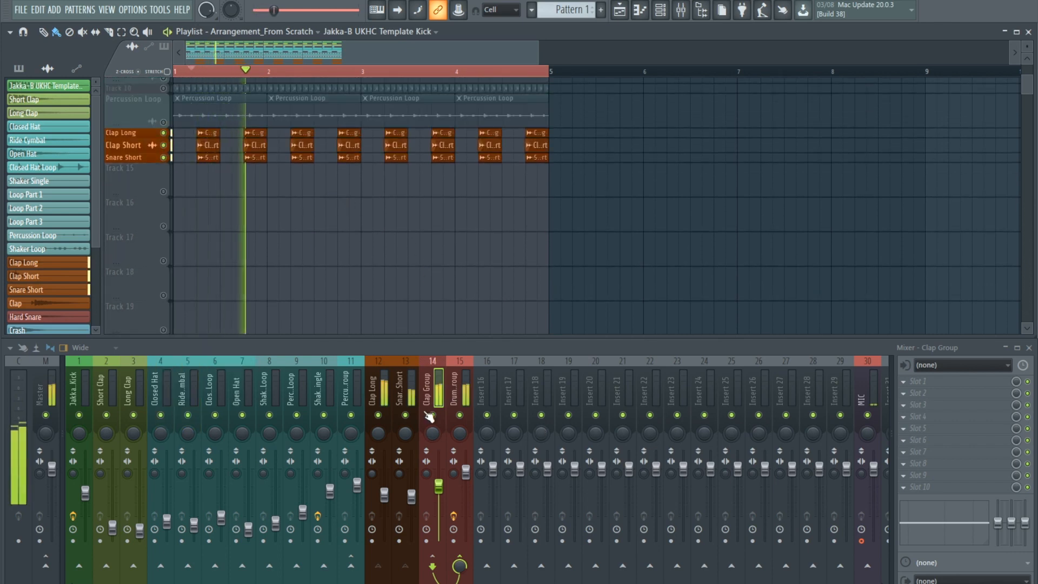
Add Fruity Parametric EQ 2 to Clap Group and cut the lows below about 155 Hz with band 1
{"action": "left_click", "coordinate": [909, 383]}
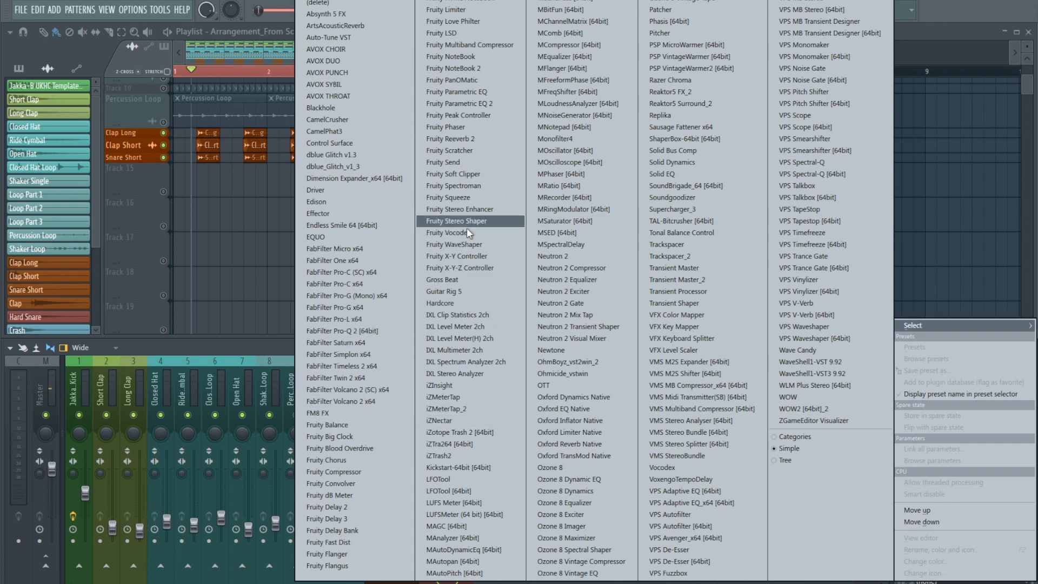
{"action": "left_click", "coordinate": [471, 104]}
{"action": "left_click_drag", "start_coordinate": [162, 283], "coordinate": [193, 336]}
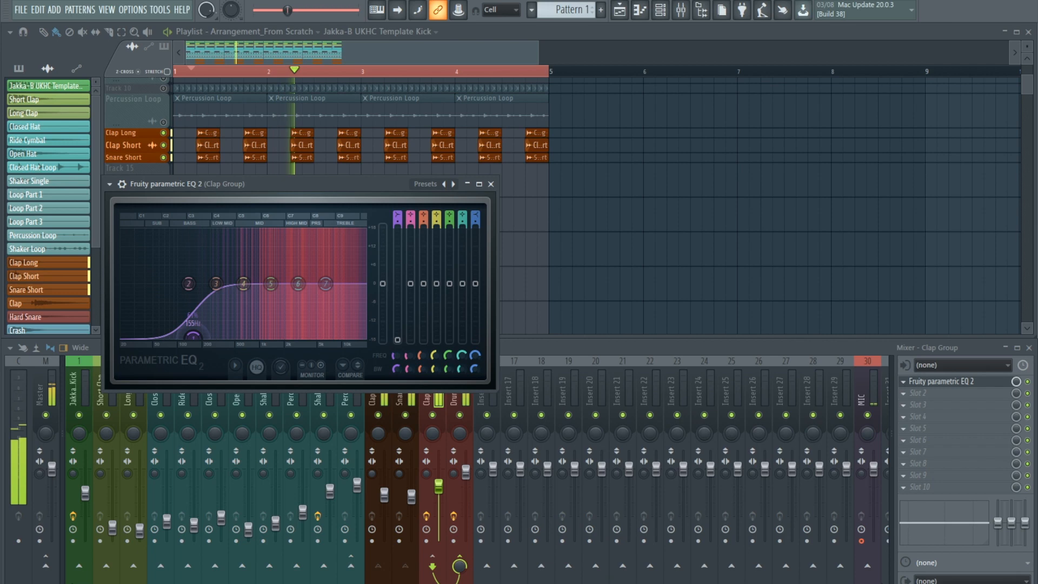
Add Fruity Blood Overdrive after the Clap Group EQ with Color about 0.65, PreAmp about 0.17 and PostFilter about 0.09, and toggle it for comparison
{"action": "left_click", "coordinate": [907, 394]}
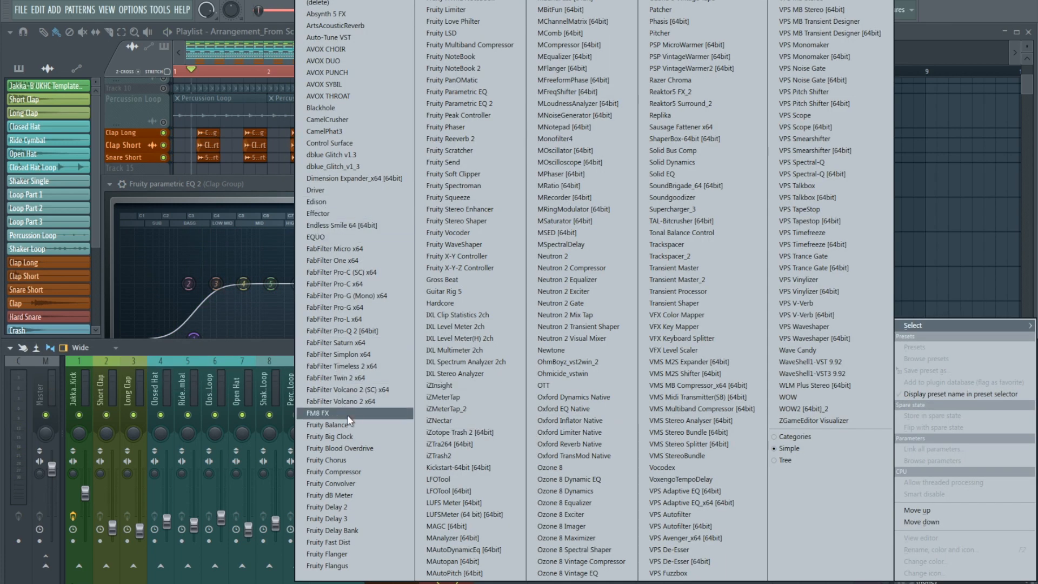
{"action": "left_click", "coordinate": [352, 448]}
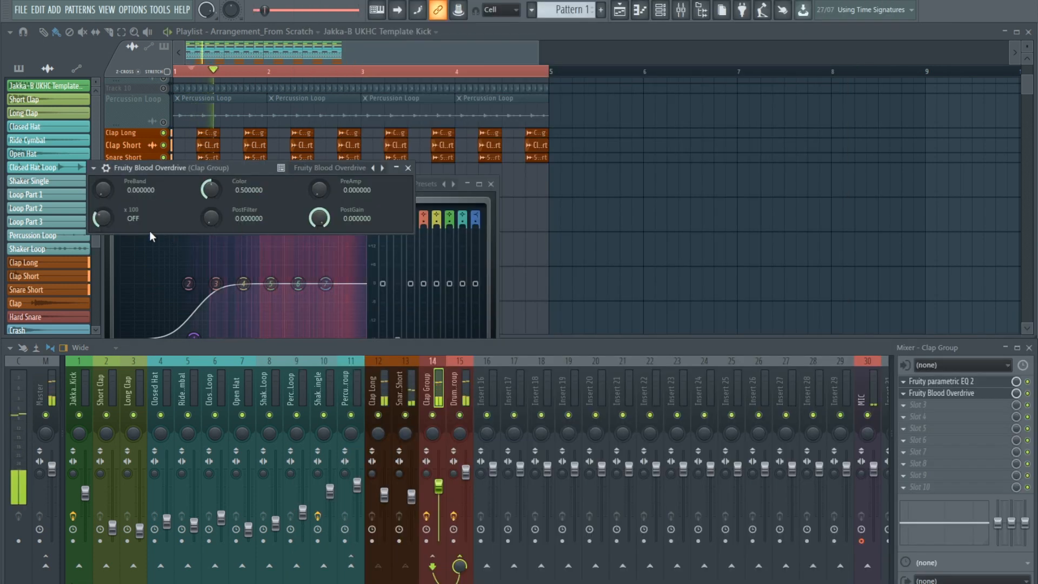
{"action": "left_click_drag", "start_coordinate": [211, 190], "coordinate": [210, 176]}
{"action": "left_click_drag", "start_coordinate": [324, 187], "coordinate": [325, 170]}
{"action": "mouse_move", "coordinate": [213, 218]}
{"action": "left_mouse_down"}
{"action": "mouse_move", "coordinate": [213, 197]}
{"action": "mouse_move", "coordinate": [213, 210]}
{"action": "left_mouse_up"}
{"action": "left_click", "coordinate": [1028, 394]}
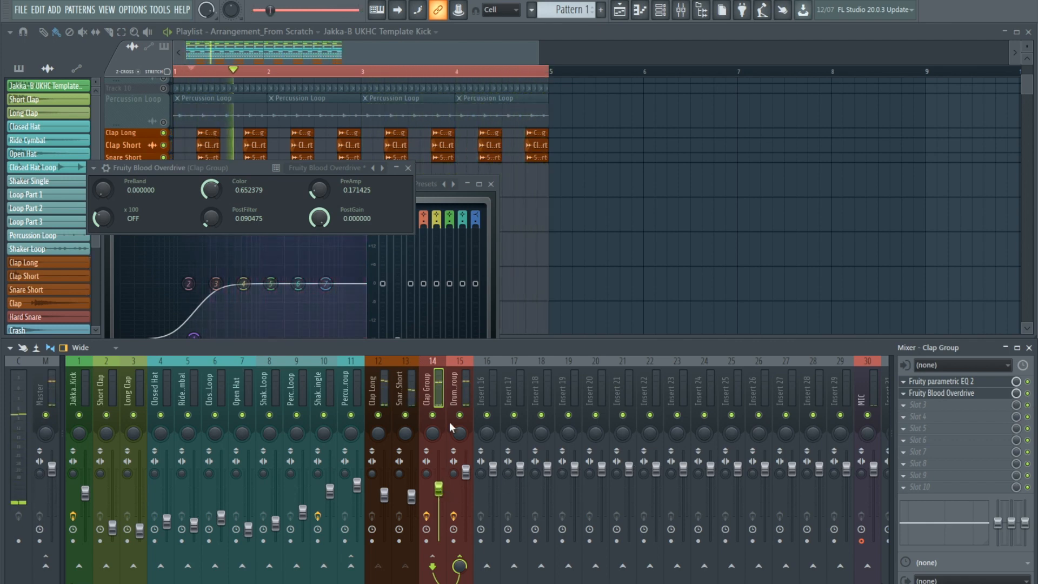
Restore all playlist tracks, slightly lower bands 6 and 7 of the Clap Group EQ, and close the EQ
{"action": "left_click", "coordinate": [164, 122]}
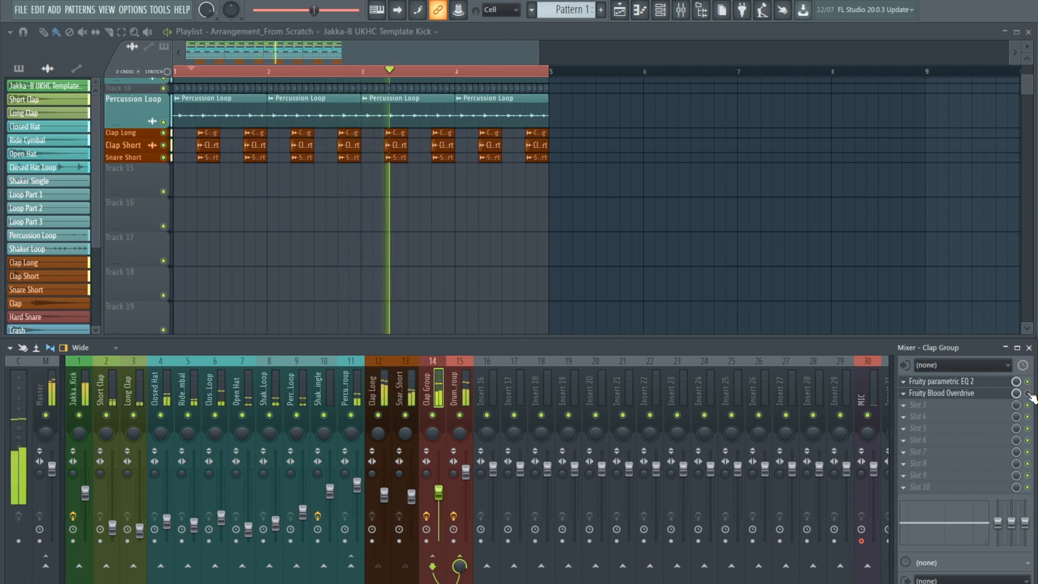
{"action": "left_click", "coordinate": [941, 382]}
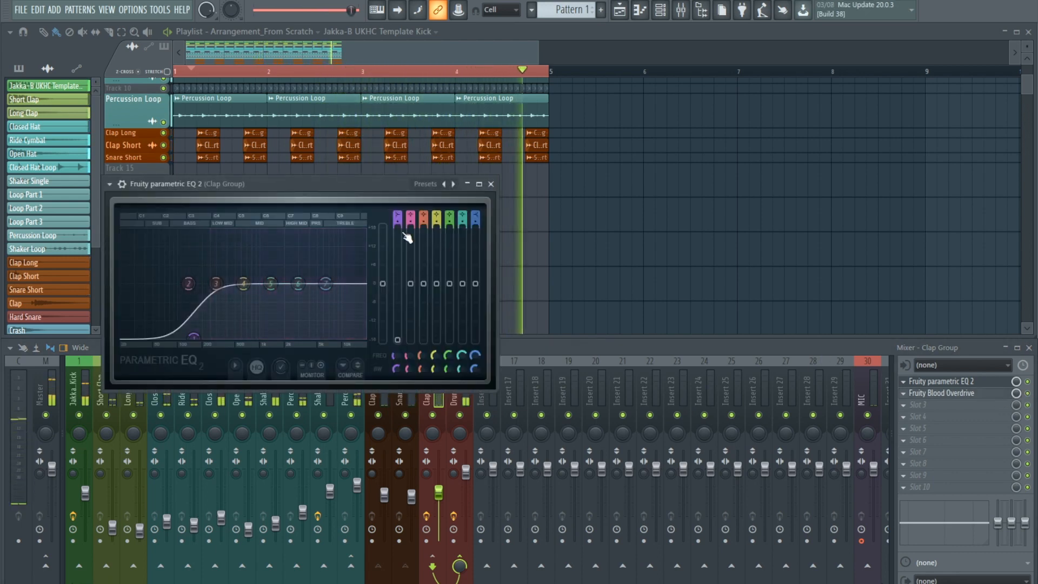
{"action": "left_click_drag", "start_coordinate": [326, 284], "coordinate": [298, 285]}
{"action": "left_click_drag", "start_coordinate": [216, 284], "coordinate": [214, 283]}
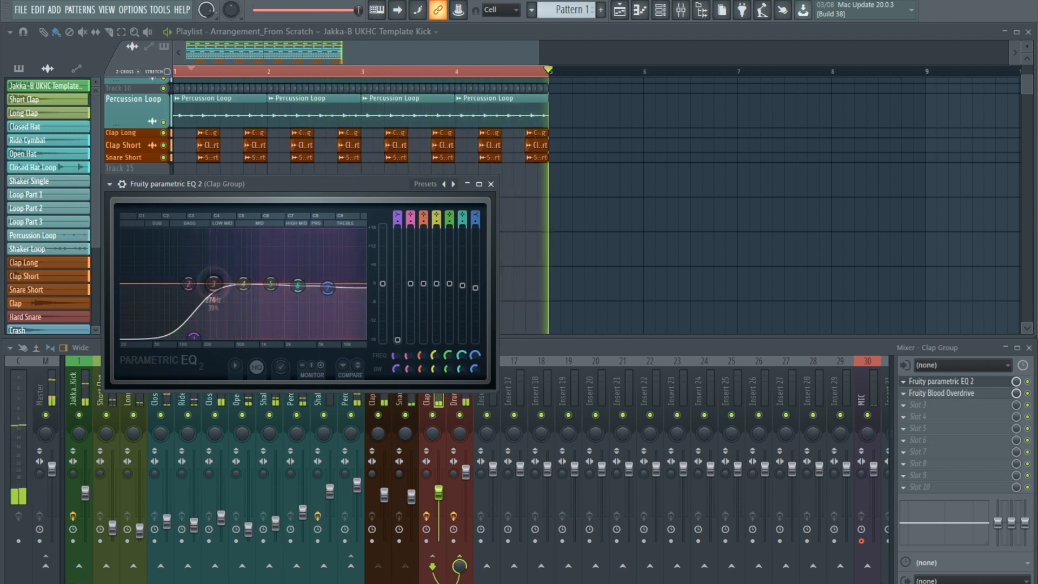
{"action": "left_click", "coordinate": [491, 184]}
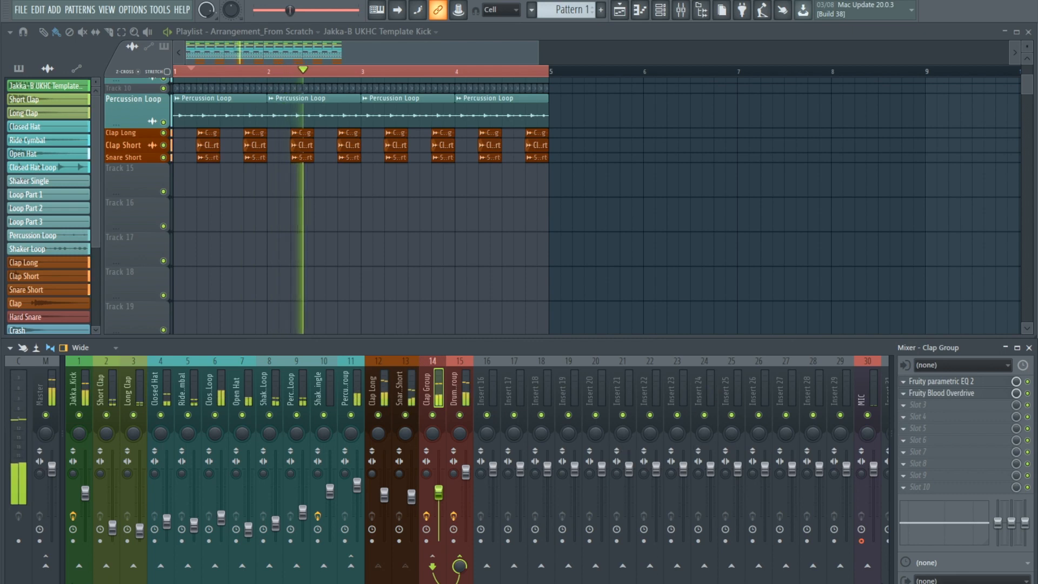
Replay the full drum loop to check how the processed Clap Group sits among the other tracks
{"action": "key", "text": "space"}
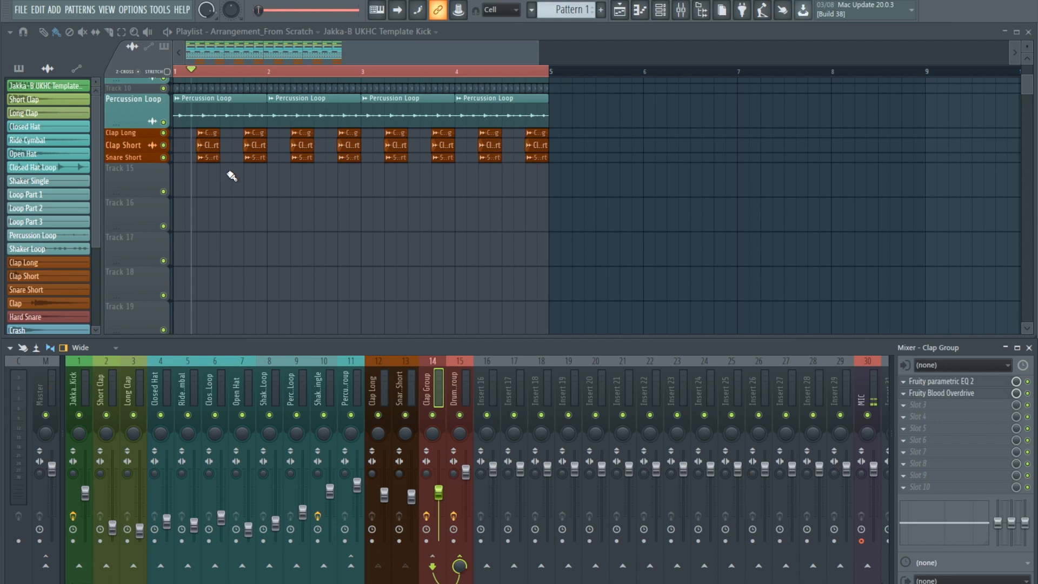
{"action": "key", "text": "space"}
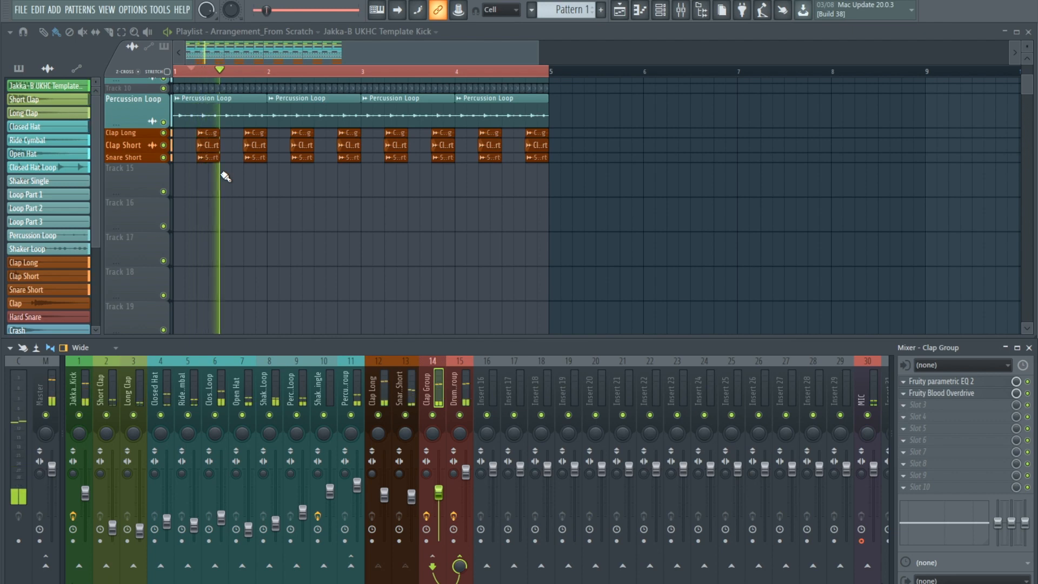
{"action": "key", "text": "space"}
{"action": "scroll", "coordinate": [520, 221], "scroll_direction": "up", "scroll_amount": 8}
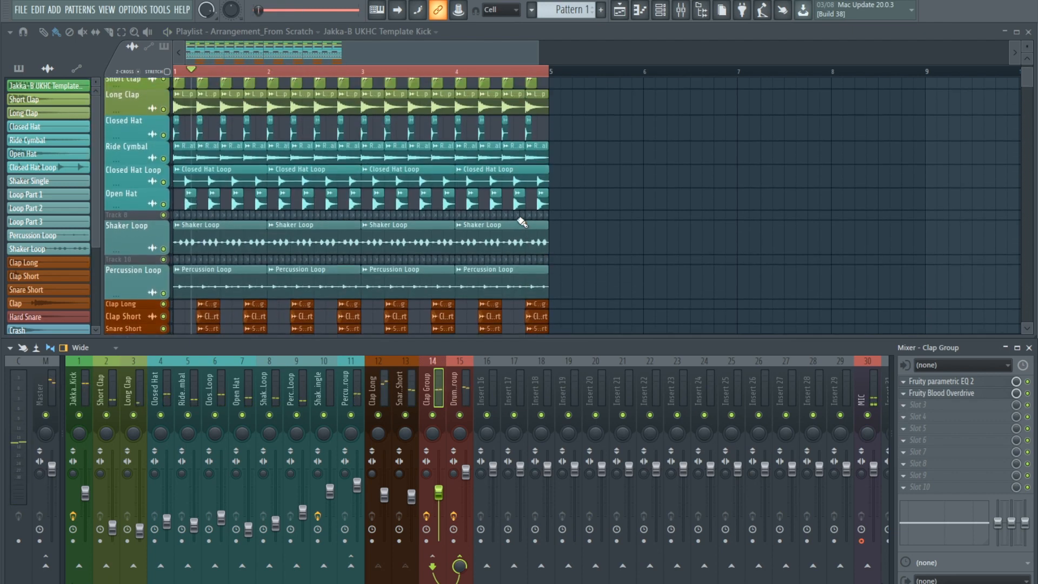
{"action": "scroll", "coordinate": [518, 218], "scroll_direction": "down", "scroll_amount": 8}
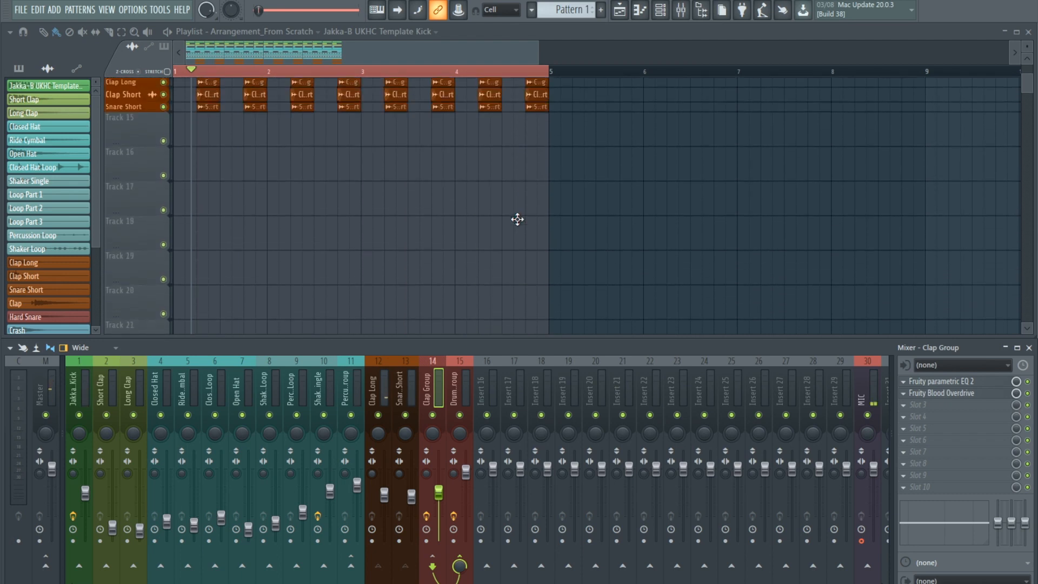
{"action": "scroll", "coordinate": [633, 211], "scroll_direction": "up", "scroll_amount": 5}
{"action": "key", "text": "space"}
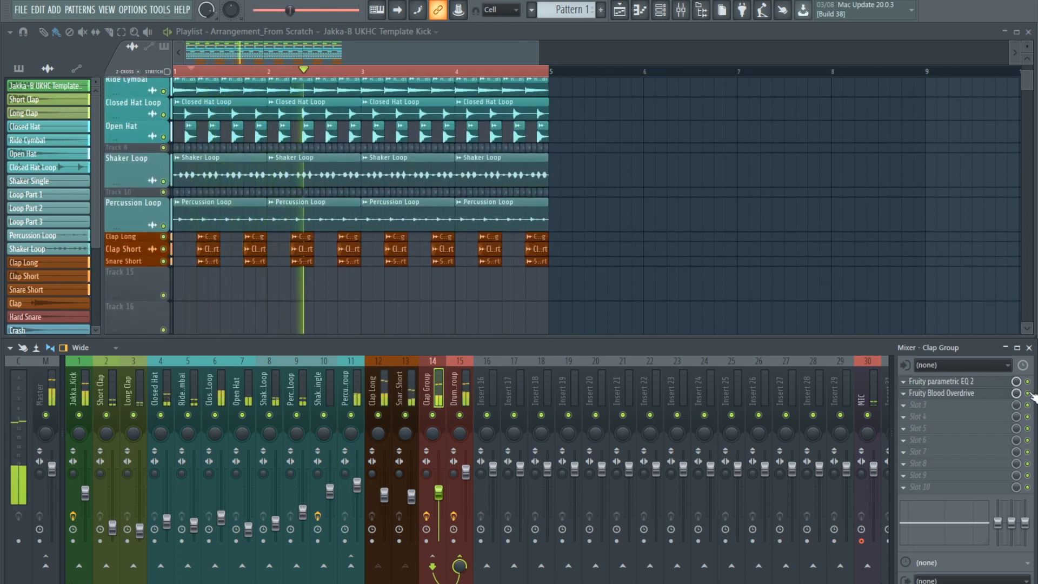
{"action": "key", "text": "space"}
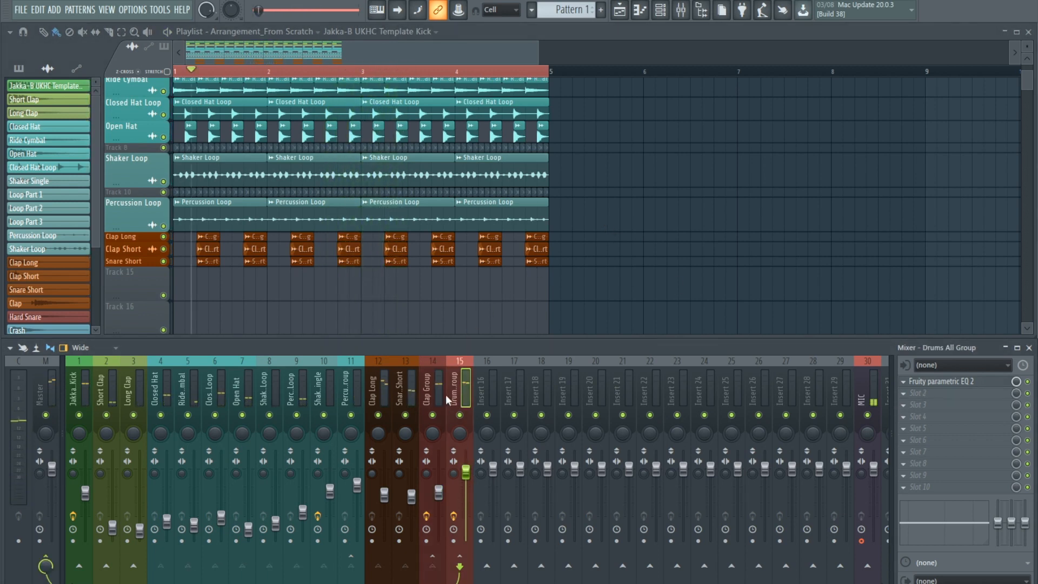
Play the loop with Drums All Group selected, mute the kick's mixer track, and stop playback
{"action": "key", "text": "space"}
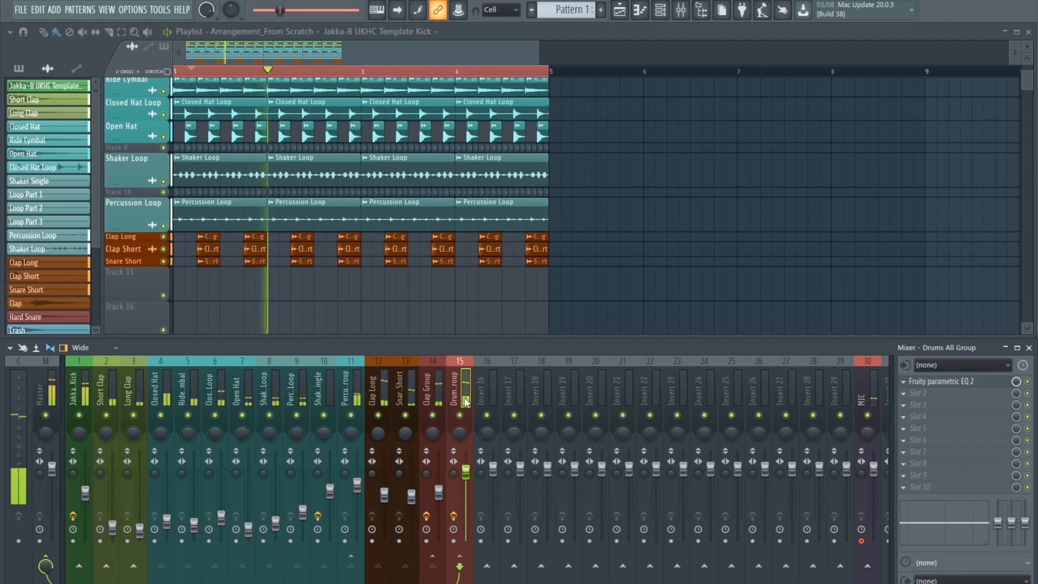
{"action": "left_click", "coordinate": [463, 416]}
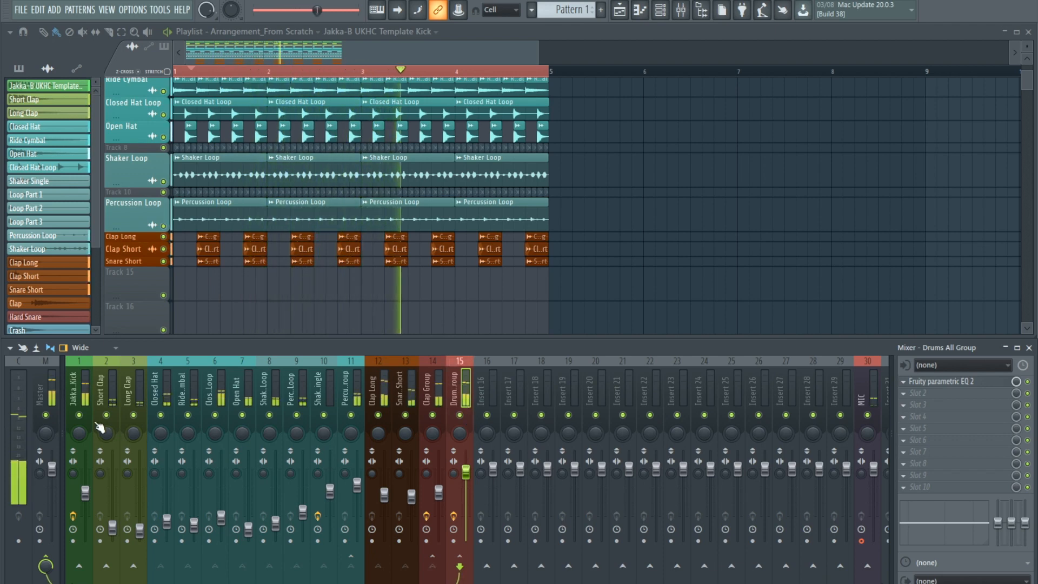
{"action": "left_click", "coordinate": [81, 416]}
{"action": "key", "text": "space"}
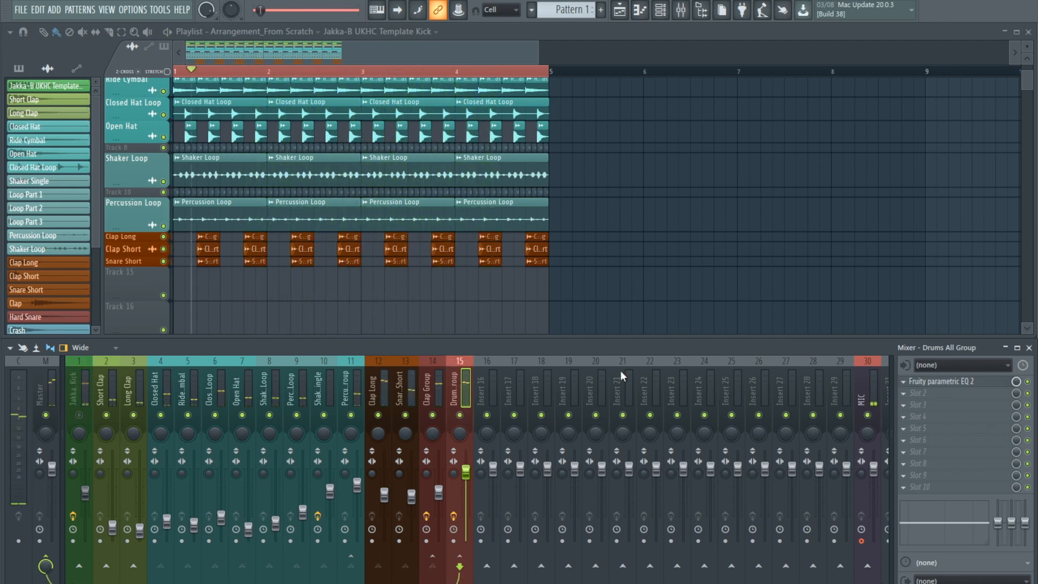
Add Fruity Multiband Compressor to Drums All Group, load its Comp 2.9 preset, and play the loop
{"action": "left_click", "coordinate": [908, 398]}
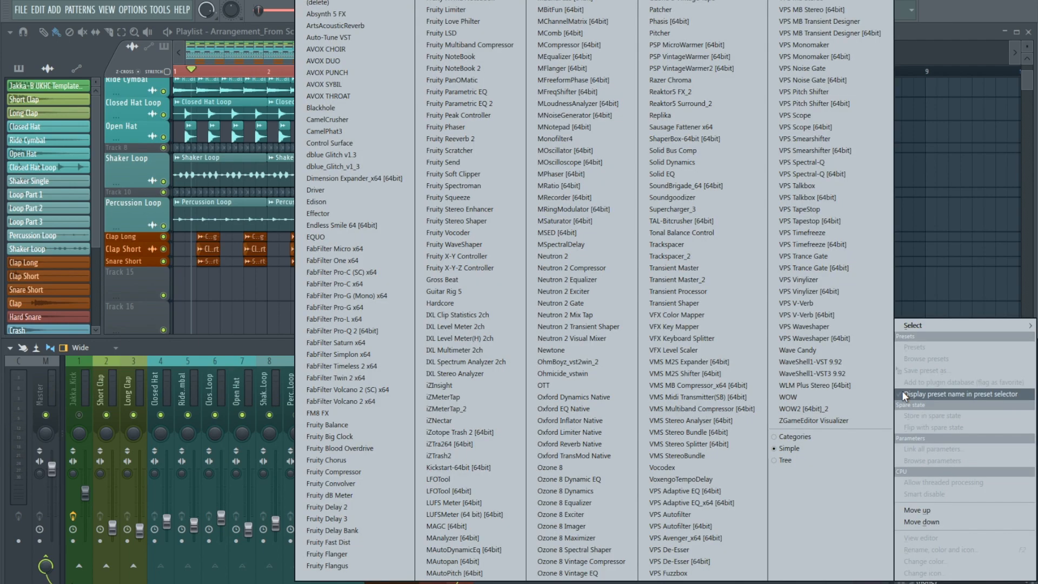
{"action": "mouse_move", "coordinate": [973, 326]}
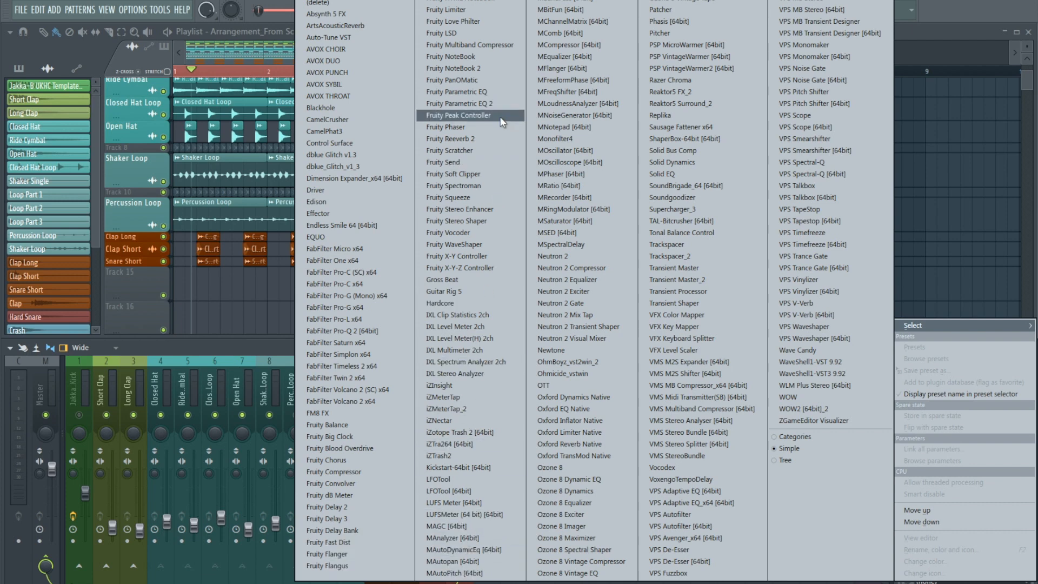
{"action": "left_click", "coordinate": [490, 45]}
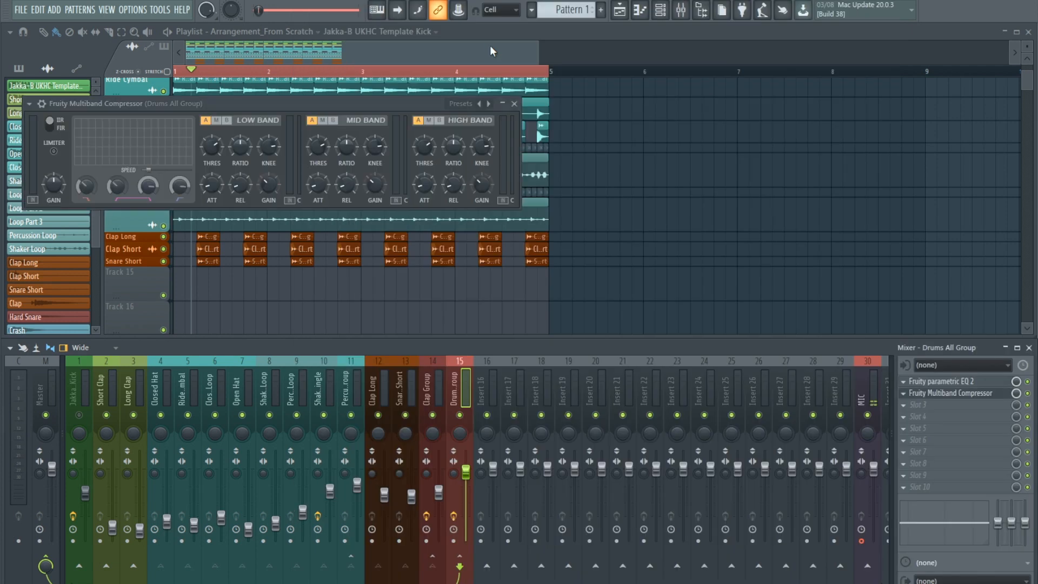
{"action": "left_click_drag", "start_coordinate": [272, 97], "coordinate": [410, 387]}
{"action": "key", "text": "space"}
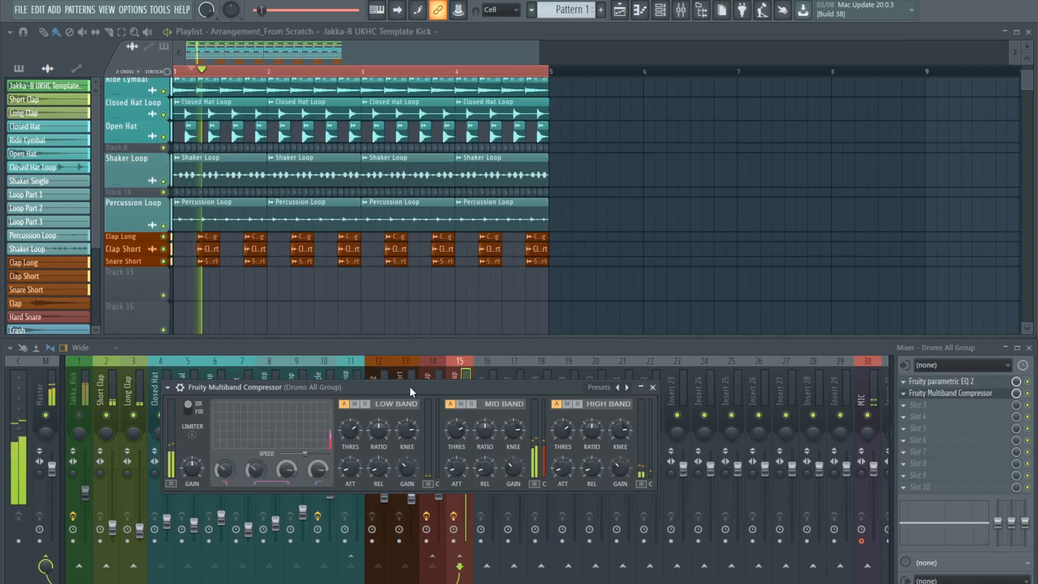
{"action": "left_click", "coordinate": [168, 388]}
{"action": "mouse_move", "coordinate": [225, 349]}
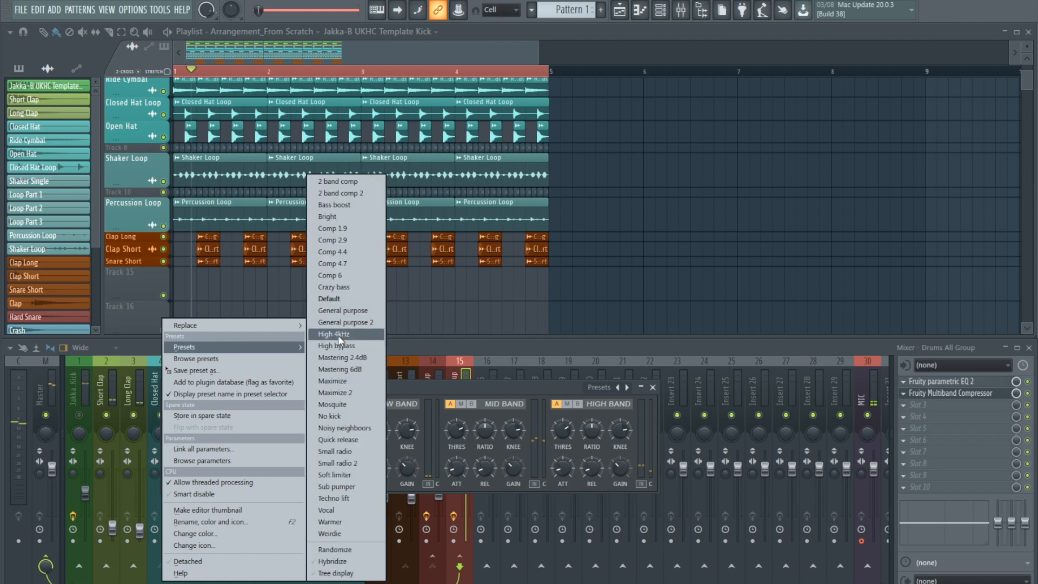
{"action": "left_click", "coordinate": [352, 240]}
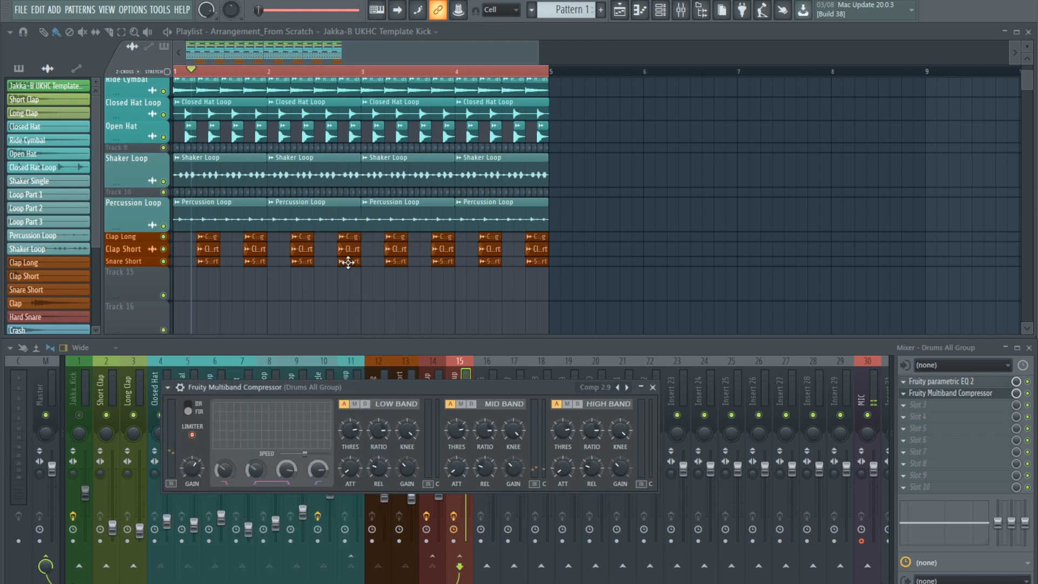
{"action": "key", "text": "space"}
Move Fruity Parametric EQ 2 below Fruity Multiband Compressor in the Drums All Group effect chain
{"action": "left_click", "coordinate": [978, 395]}
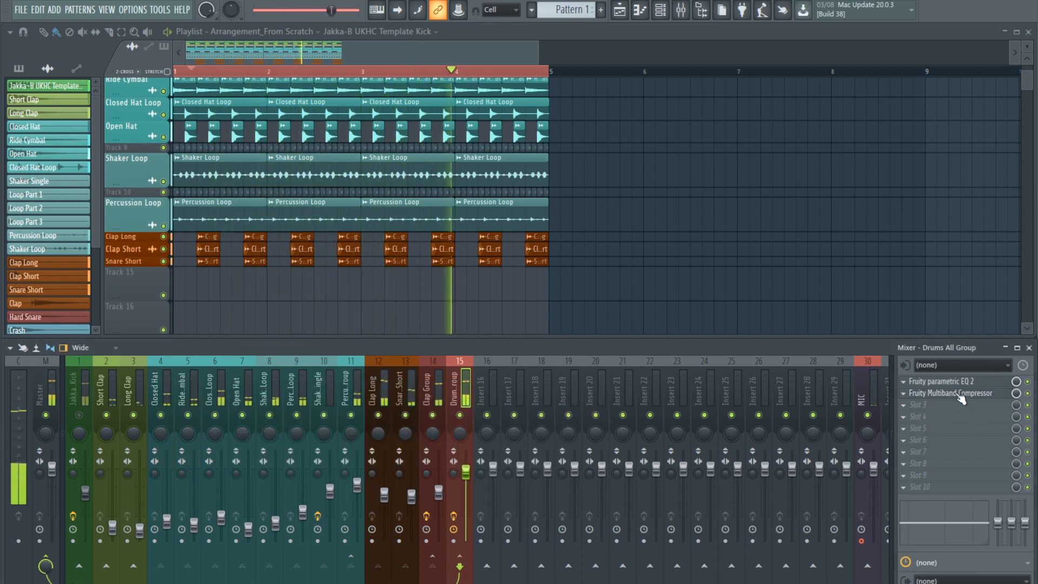
{"action": "left_click", "coordinate": [916, 391]}
{"action": "left_click", "coordinate": [912, 385]}
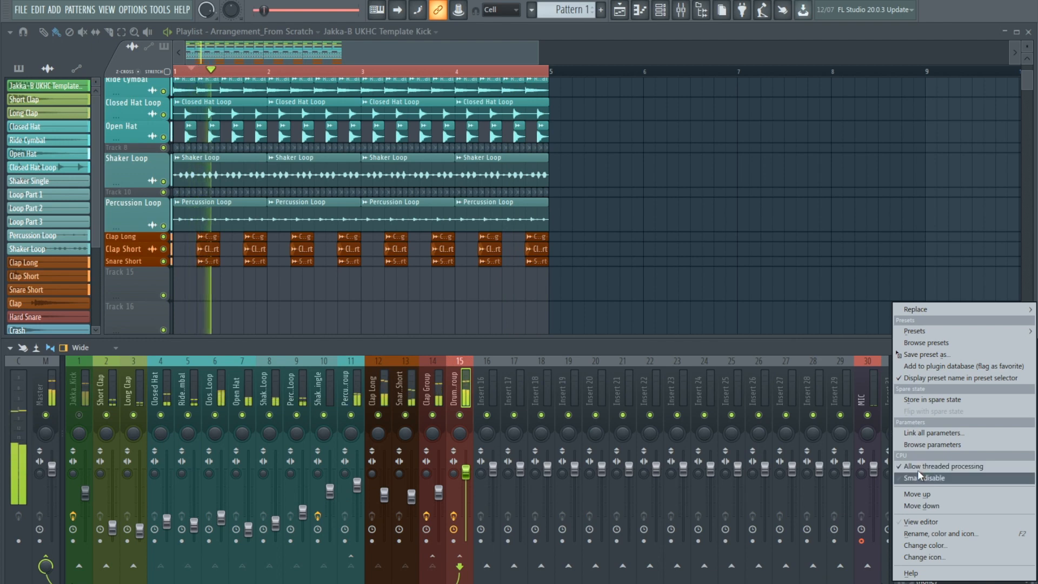
{"action": "left_click", "coordinate": [925, 504]}
Lower band 7 of the Drums All Group EQ to almost flat, and close the EQ and the multiband compressor
{"action": "left_click", "coordinate": [970, 395]}
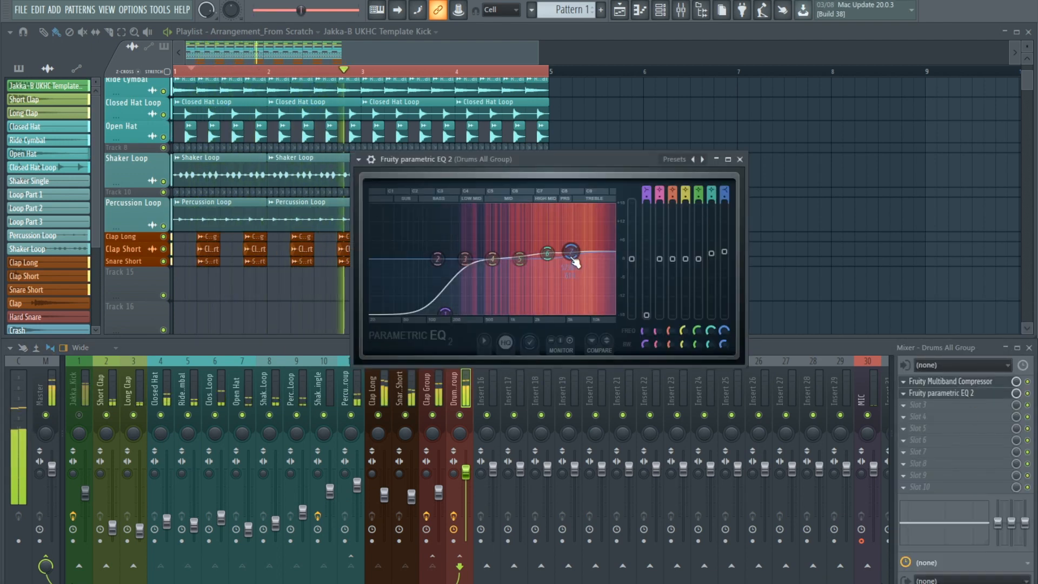
{"action": "left_click_drag", "start_coordinate": [571, 258], "coordinate": [578, 260]}
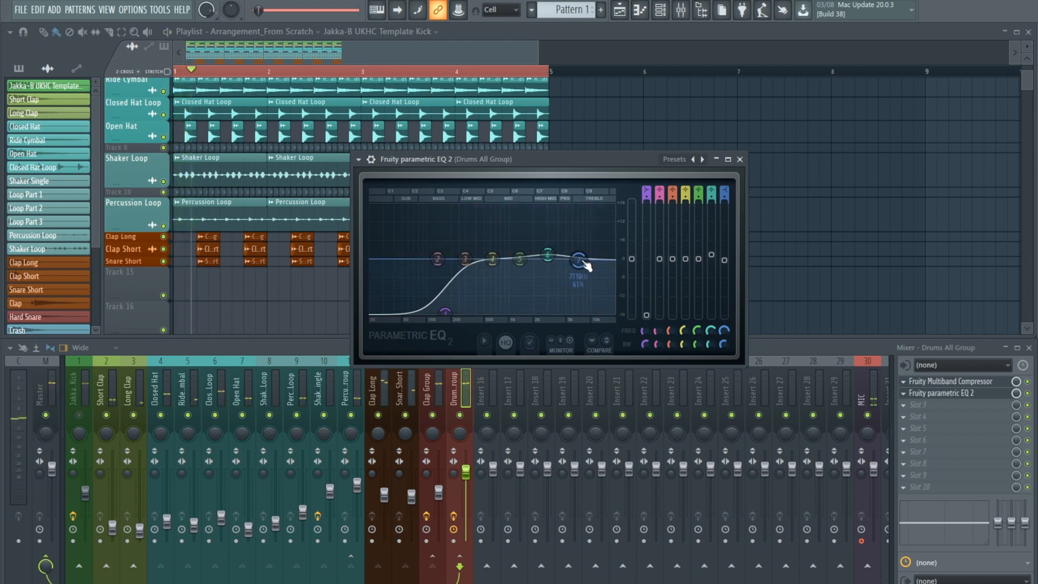
{"action": "left_click", "coordinate": [740, 159]}
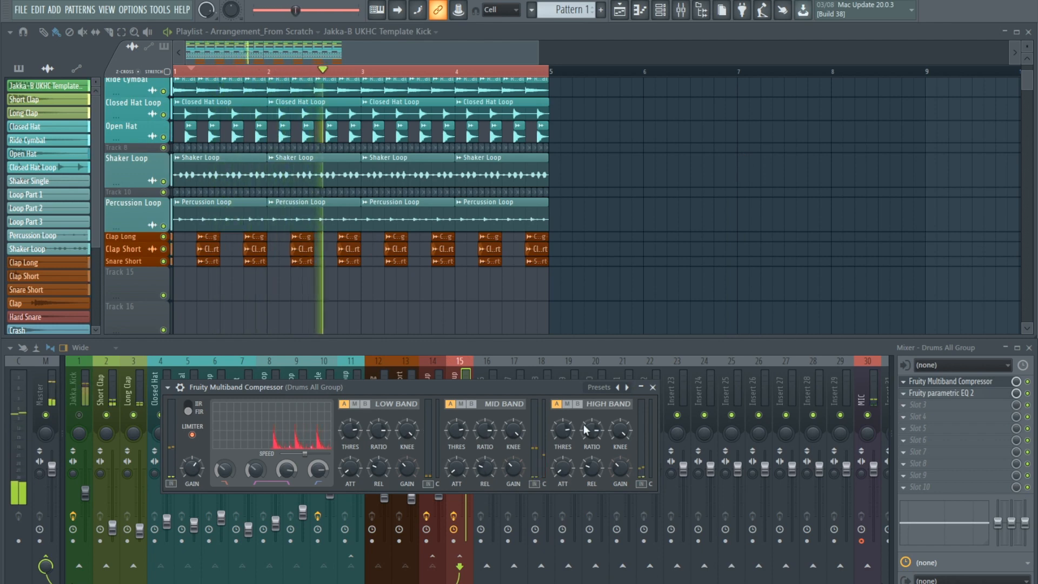
{"action": "left_click", "coordinate": [653, 387]}
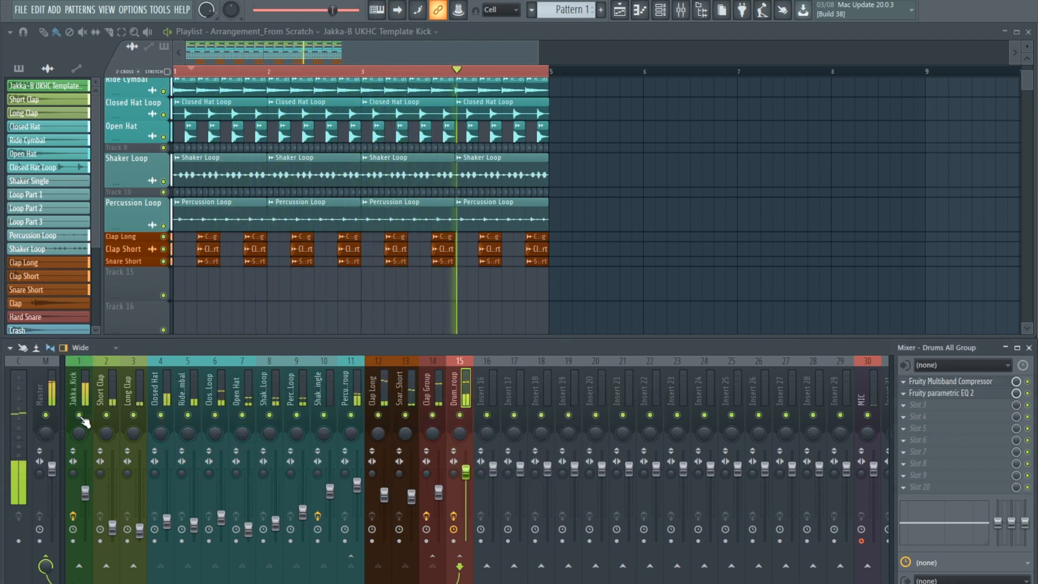
Select the Master mixer track and play the full drum loop with the kick unmuted
{"action": "left_click", "coordinate": [46, 413]}
{"action": "key", "text": "space"}
{"action": "key", "text": "space"}
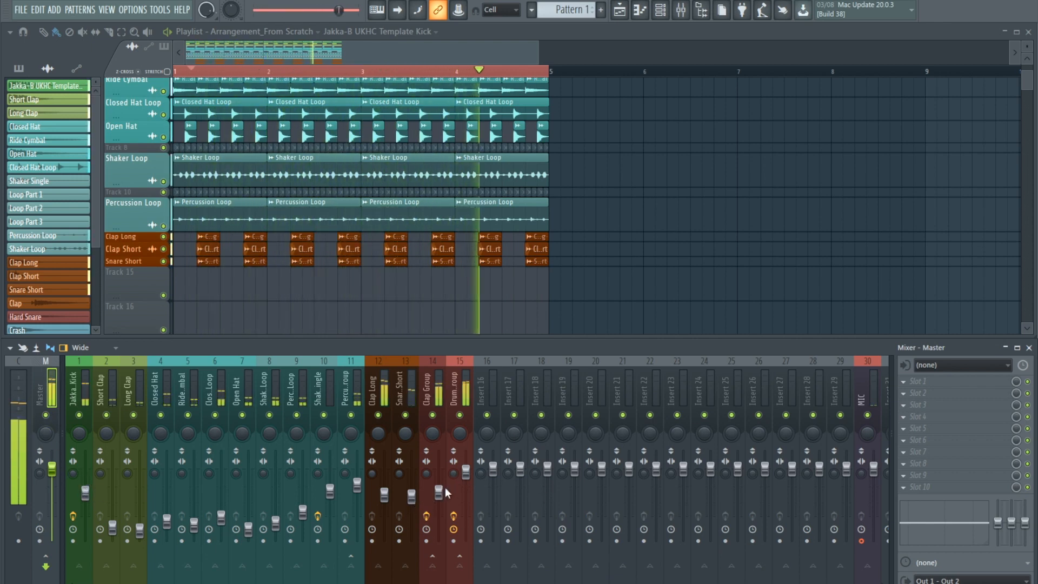
Rebalance the mixer by slightly lowering Drums All Group, raising Shaker Loop and lowering Percussion Loop, and stop playback
{"action": "left_click", "coordinate": [460, 493]}
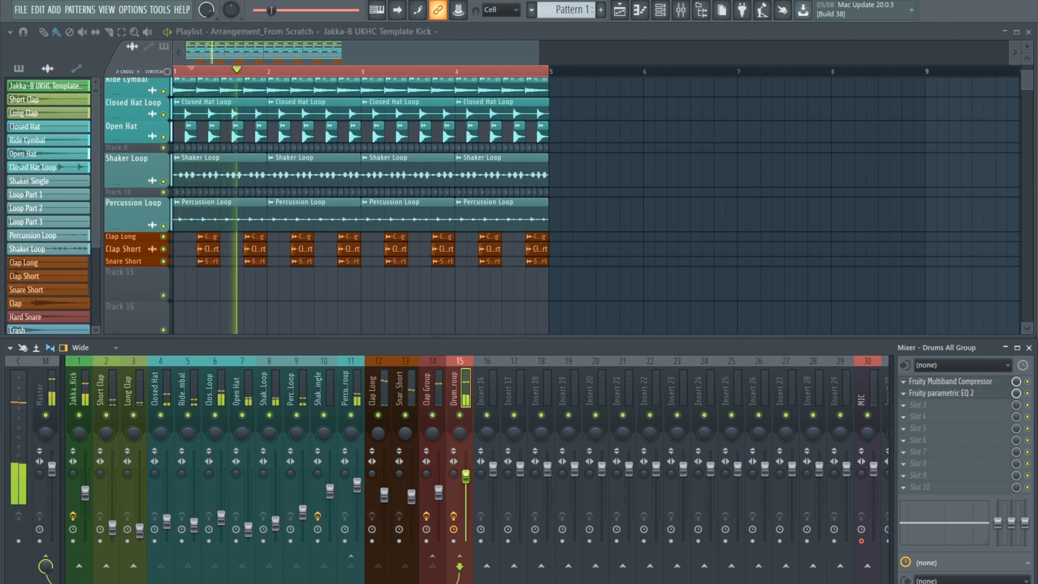
{"action": "left_click", "coordinate": [281, 523]}
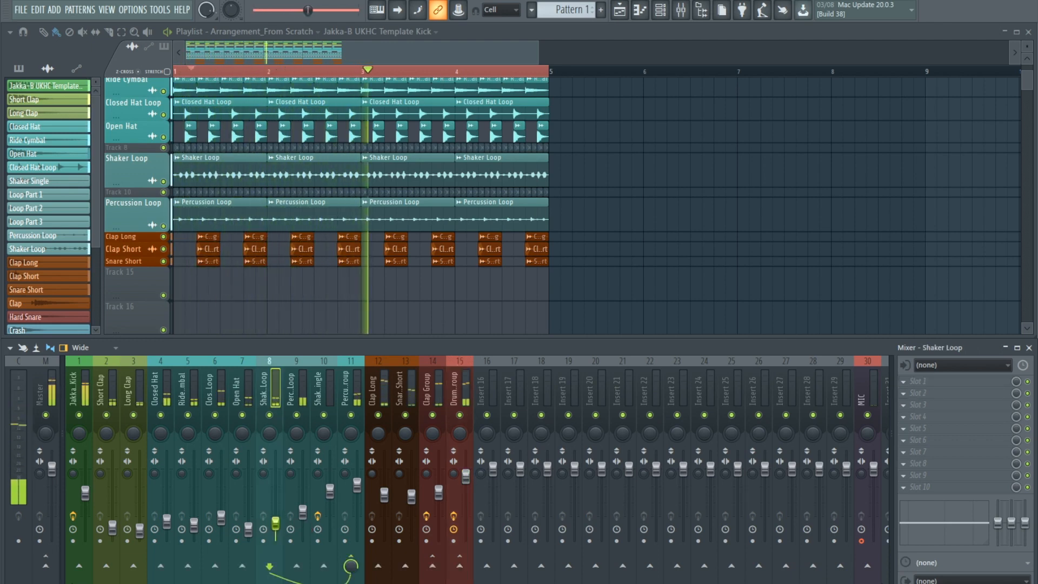
{"action": "left_click", "coordinate": [297, 523]}
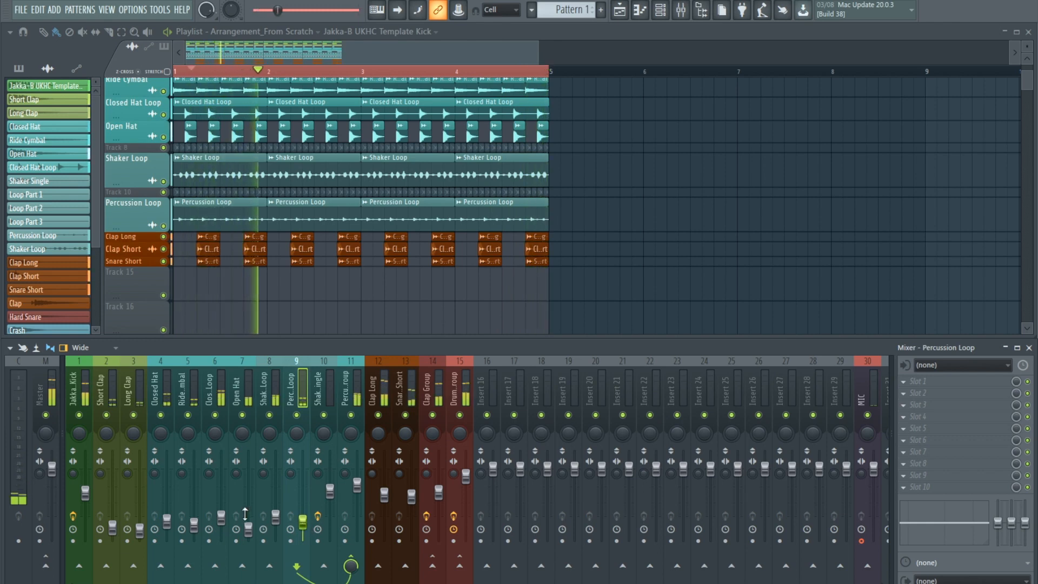
{"action": "key", "text": "space"}
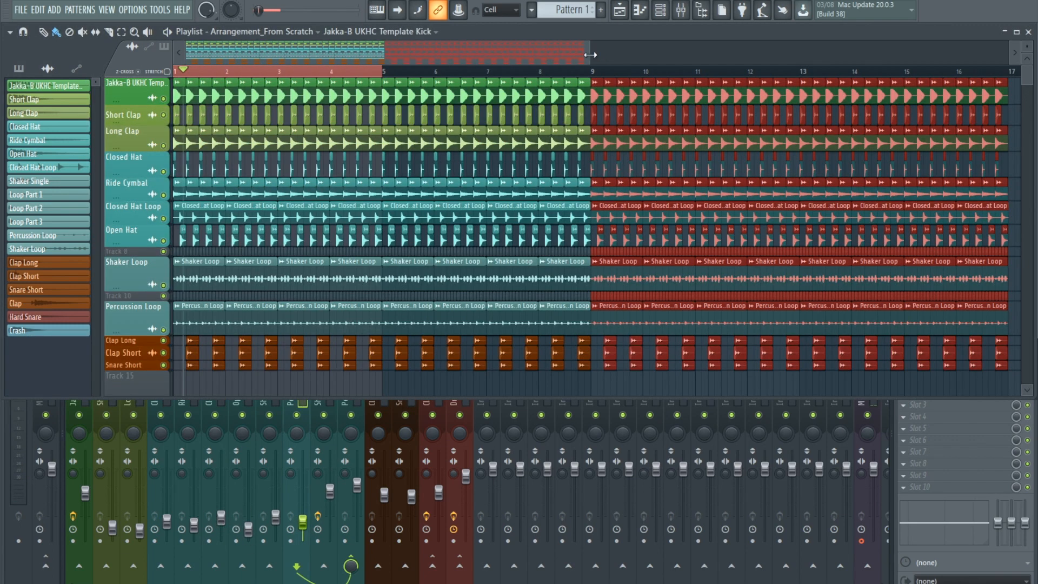
Deselect the duplicated drum clips and extend the playlist time selection to cover bars 1 through 16
{"action": "left_click_drag", "start_coordinate": [591, 55], "coordinate": [606, 55]}
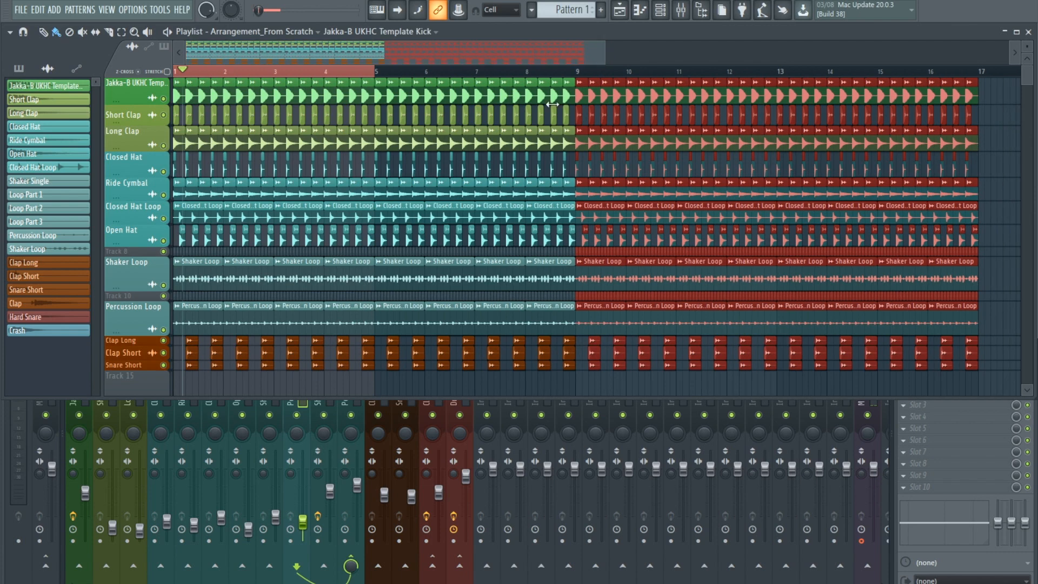
{"action": "left_click", "coordinate": [293, 378], "text": "ctrl"}
{"action": "scroll", "coordinate": [290, 376], "scroll_direction": "down", "scroll_amount": 3}
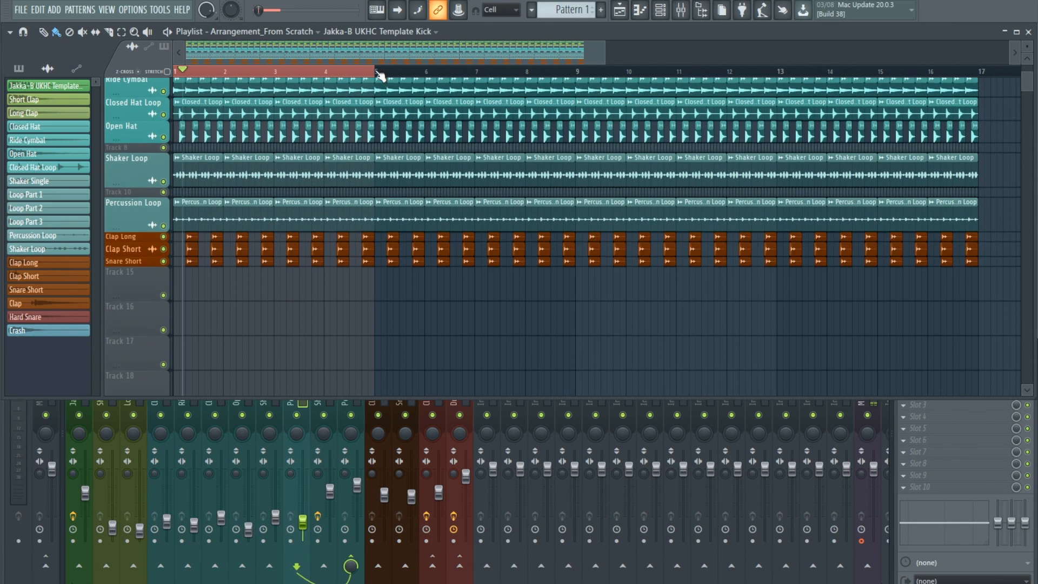
{"action": "left_click_drag", "start_coordinate": [381, 75], "coordinate": [972, 71]}
{"action": "left_click", "coordinate": [840, 297], "text": "ctrl"}
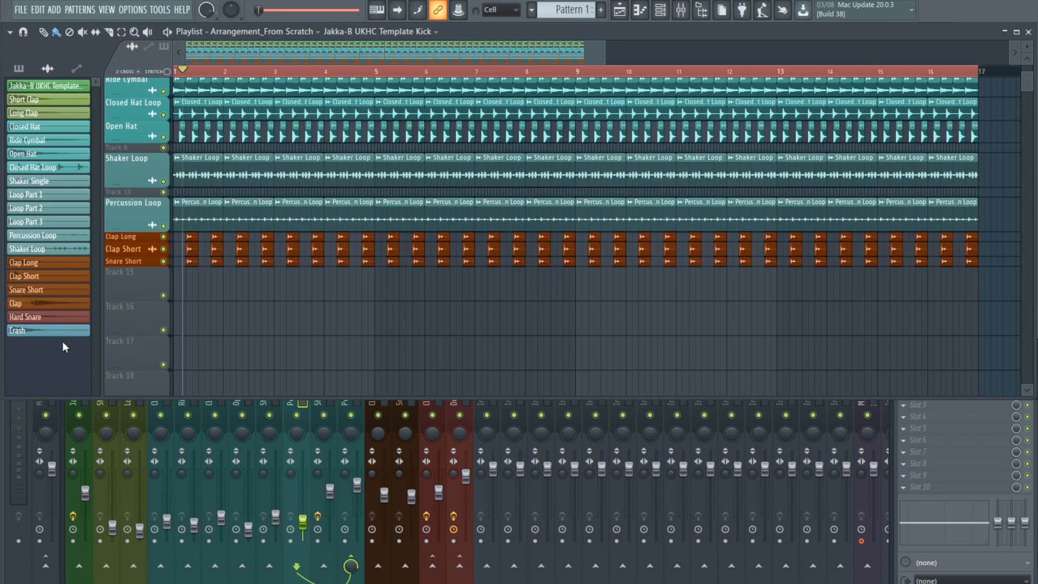
Place a Crash clip at bar 1 on Track 15 and route it to mixer track Insert 16
{"action": "left_click", "coordinate": [180, 282]}
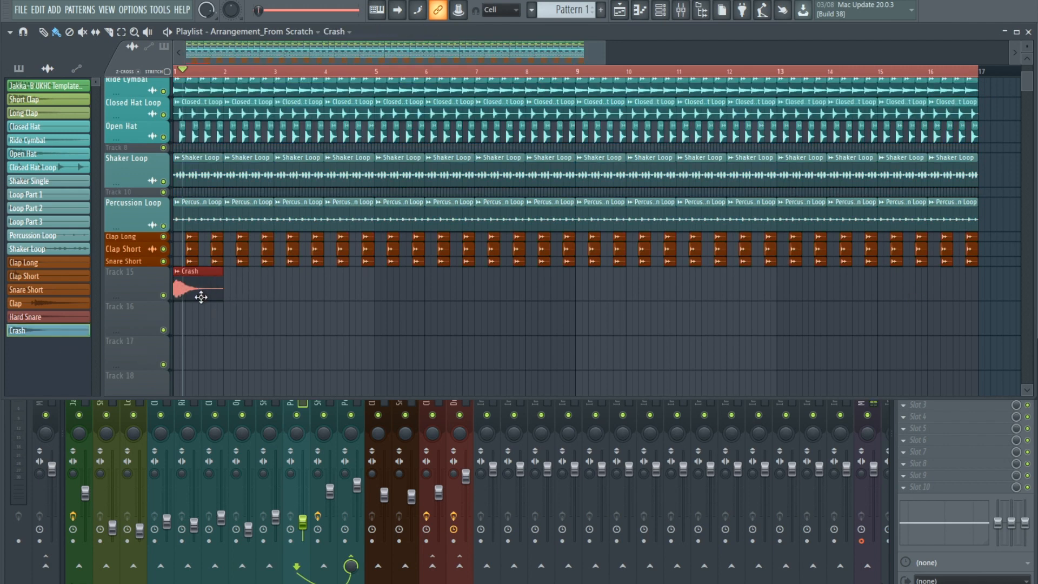
{"action": "left_click_drag", "start_coordinate": [204, 290], "coordinate": [195, 342]}
{"action": "left_click_drag", "start_coordinate": [196, 298], "coordinate": [194, 277]}
{"action": "left_click_drag", "start_coordinate": [805, 398], "coordinate": [805, 339]}
{"action": "right_click", "coordinate": [496, 403]}
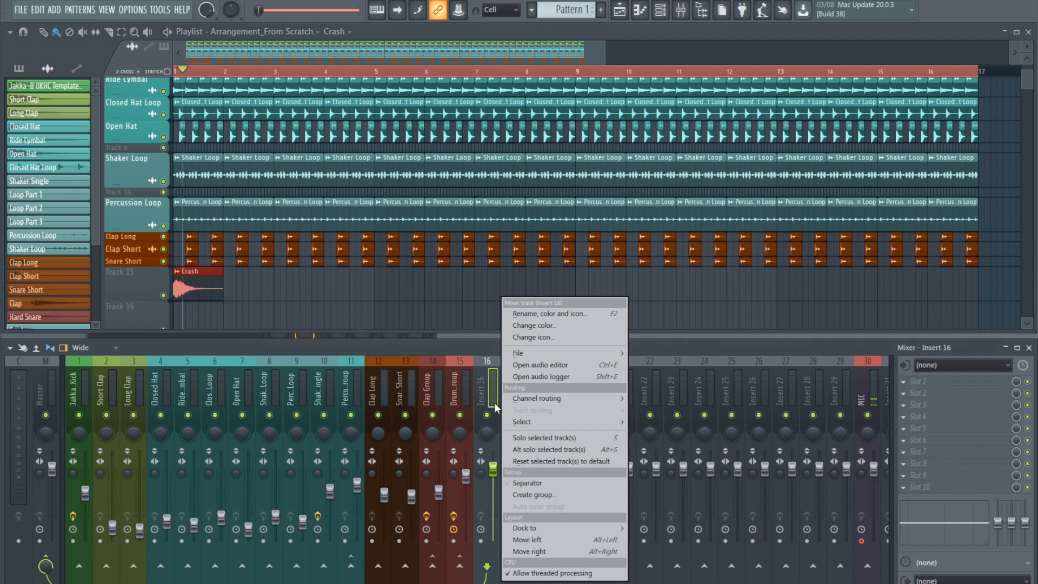
{"action": "mouse_move", "coordinate": [585, 406]}
{"action": "left_click", "coordinate": [644, 403]}
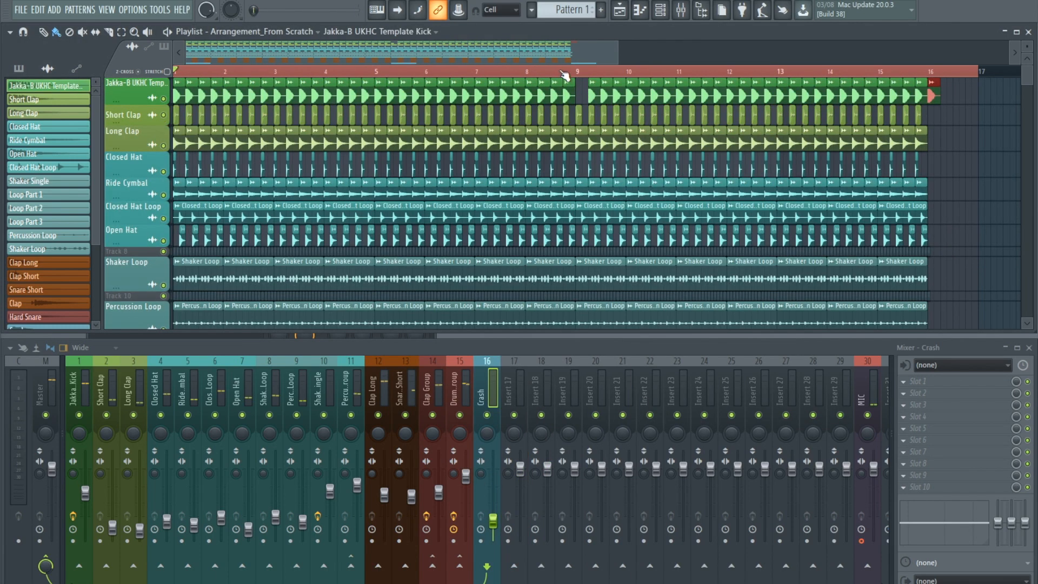
Play the transition into bar 9, and name and color Track 15 after its Crash clip
{"action": "left_click", "coordinate": [559, 71]}
{"action": "key", "text": "space"}
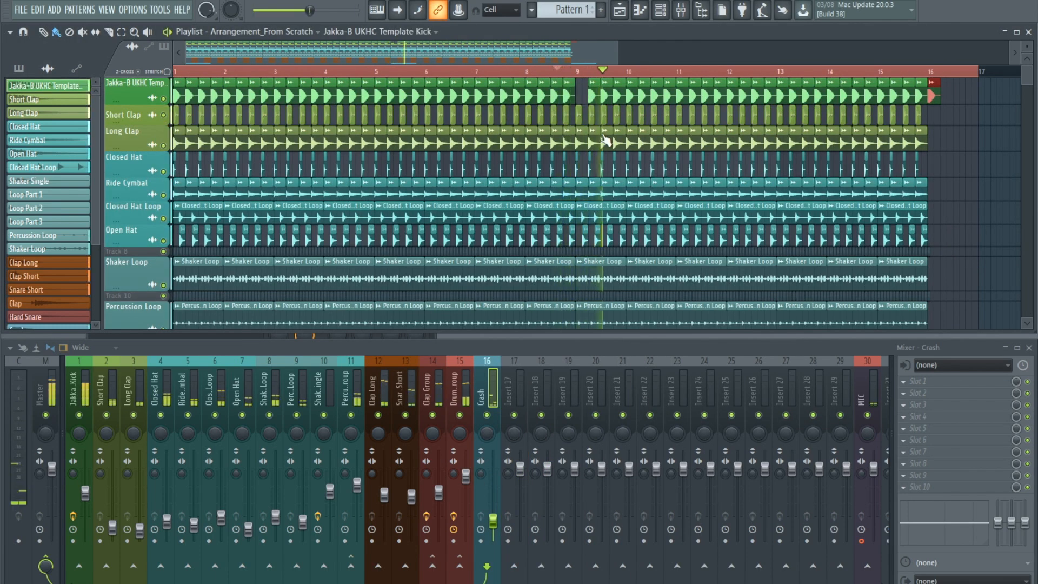
{"action": "scroll", "coordinate": [606, 162], "scroll_direction": "down", "scroll_amount": 5}
{"action": "key", "text": "space"}
{"action": "right_click", "coordinate": [119, 184]}
{"action": "left_click", "coordinate": [135, 204]}
Paint Hard Snare hits on every beat of bars 9 to 12 on Track 16 and route them to mixer track Insert 17
{"action": "left_click", "coordinate": [27, 315]}
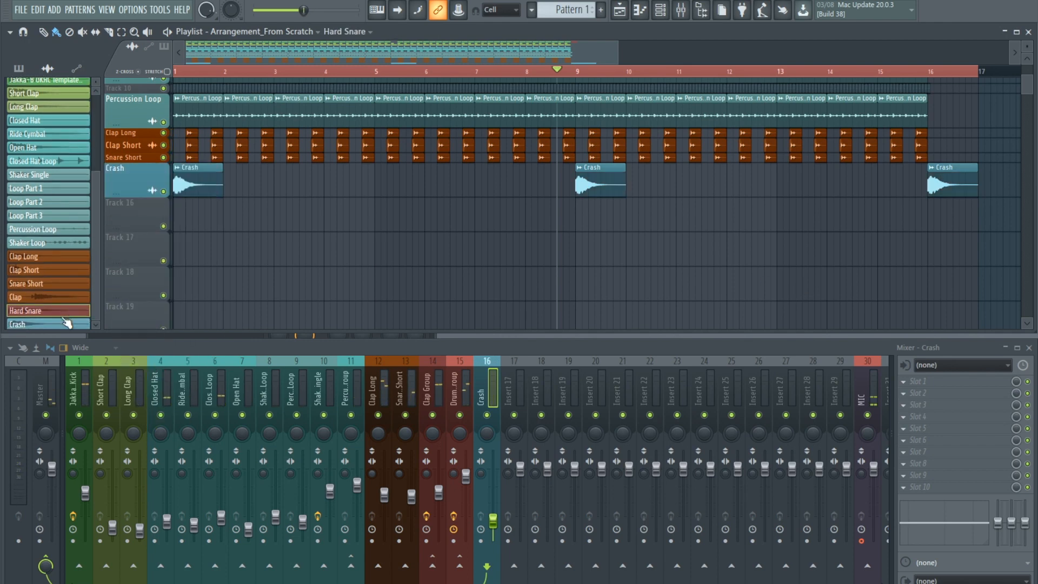
{"action": "left_click", "coordinate": [578, 222]}
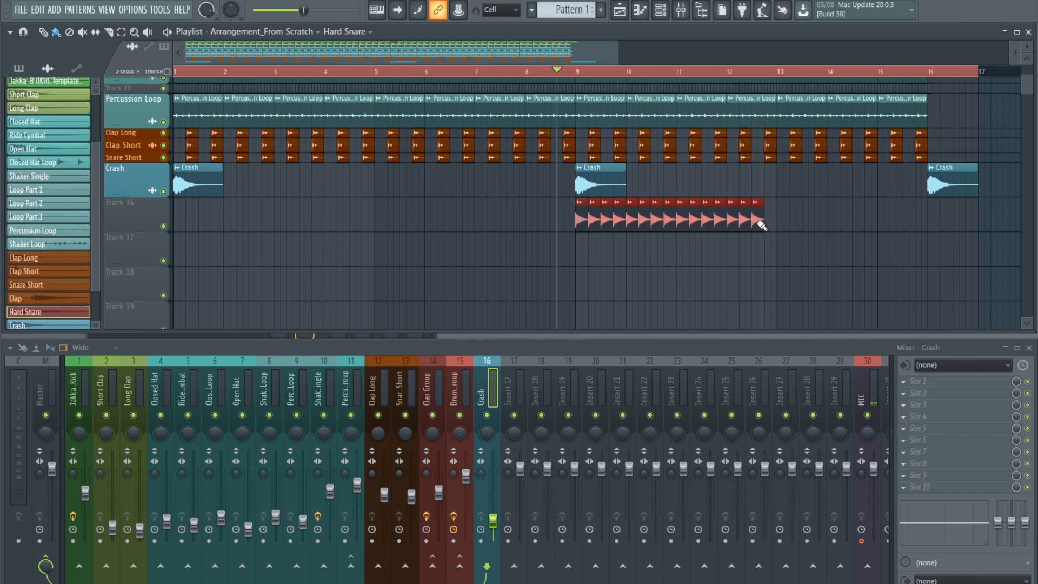
{"action": "right_click", "coordinate": [515, 400]}
{"action": "mouse_move", "coordinate": [649, 399]}
{"action": "left_click", "coordinate": [698, 399]}
Lower the Hard Snare mixer fader and play the snare hits from just before bar 9
{"action": "left_click_drag", "start_coordinate": [522, 479], "coordinate": [521, 512]}
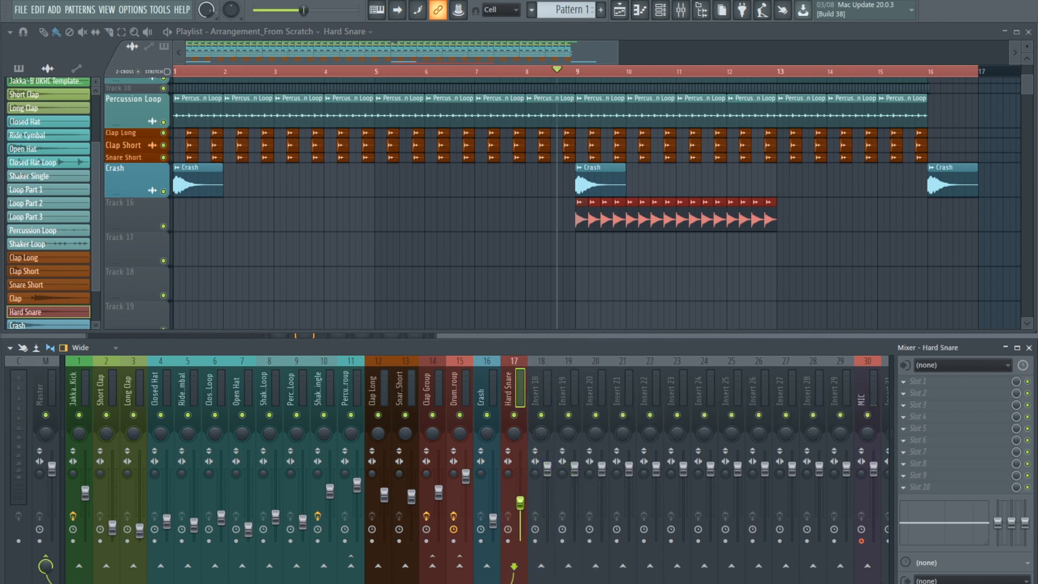
{"action": "key", "text": "space"}
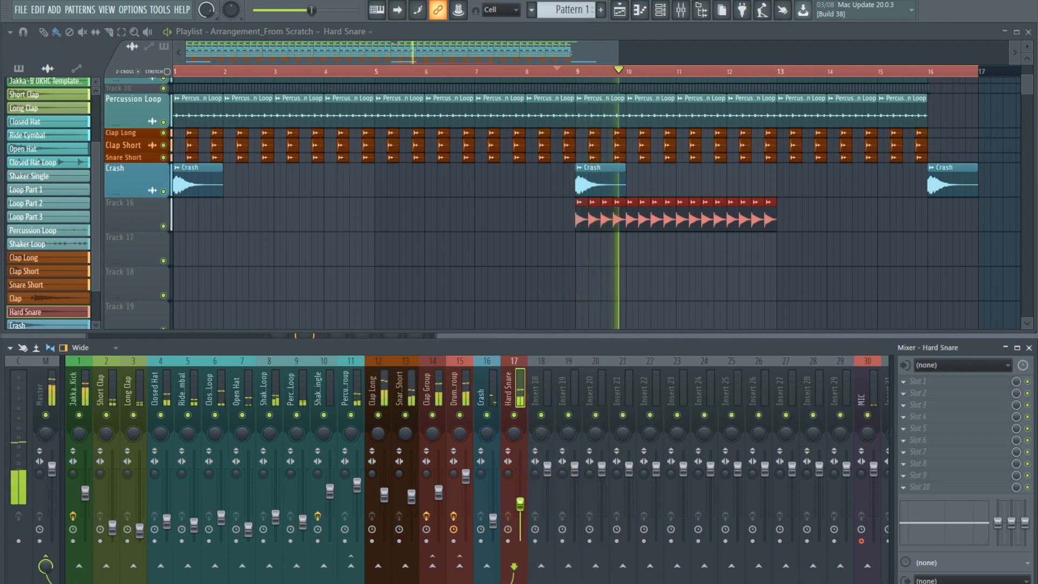
{"action": "key", "text": "space"}
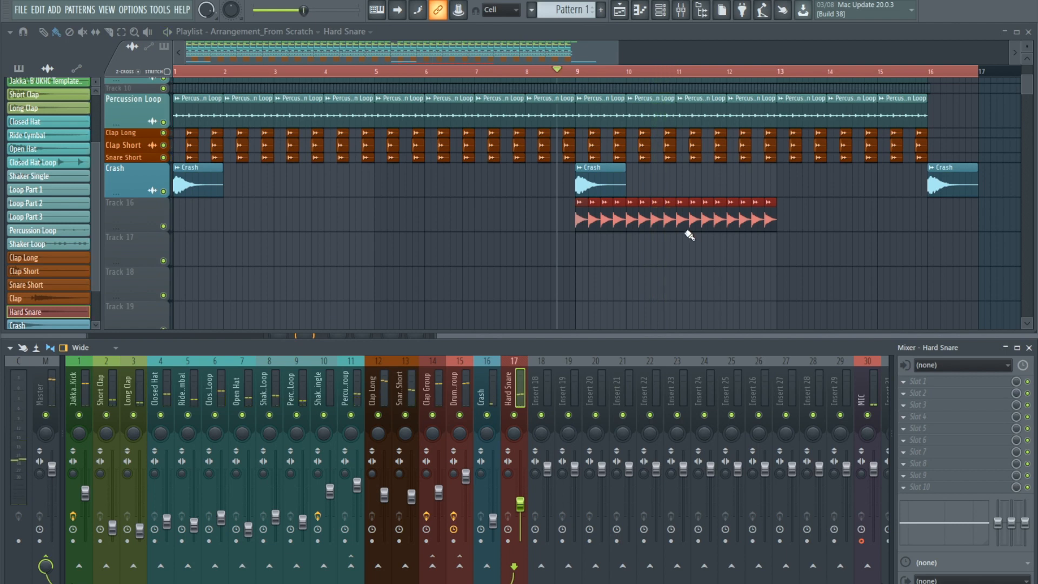
Tighten the last Hard Snare hits of bar 10 into faster repeats and loop bars 9 and 10 in playback
{"action": "scroll", "coordinate": [719, 257], "scroll_direction": "up", "scroll_amount": 5}
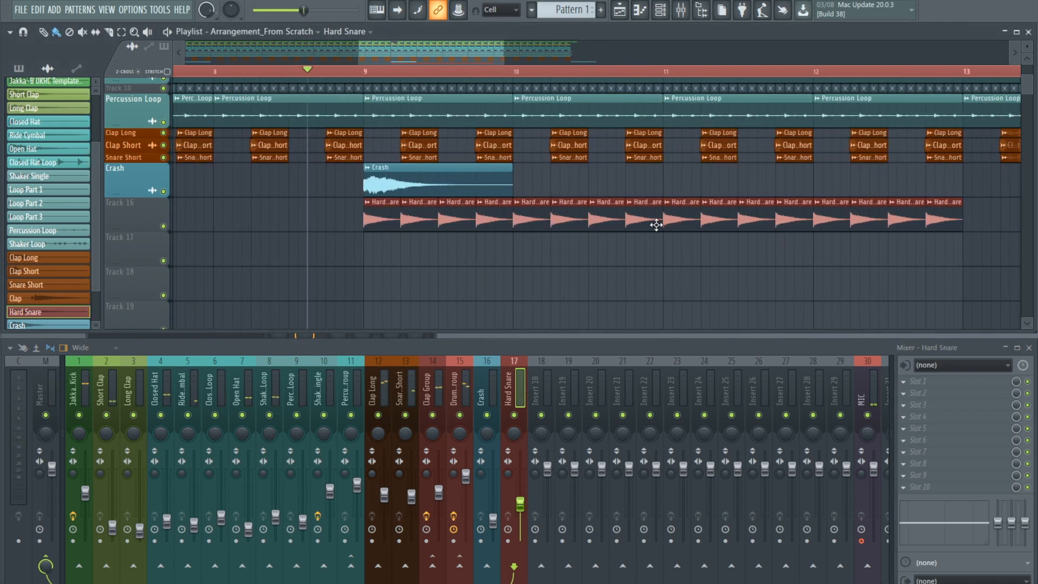
{"action": "left_click_drag", "start_coordinate": [660, 225], "coordinate": [619, 217]}
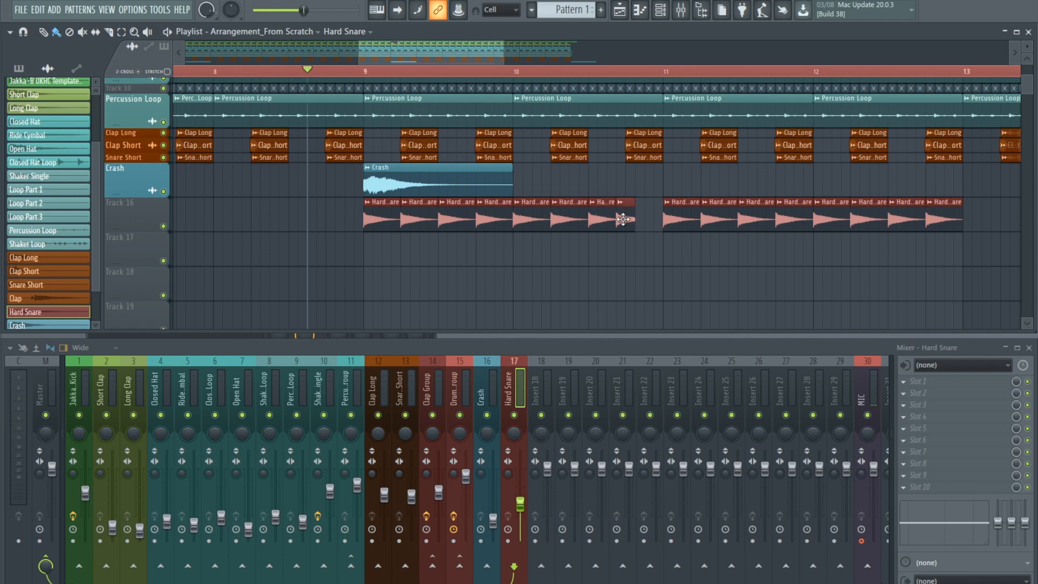
{"action": "key", "text": "space"}
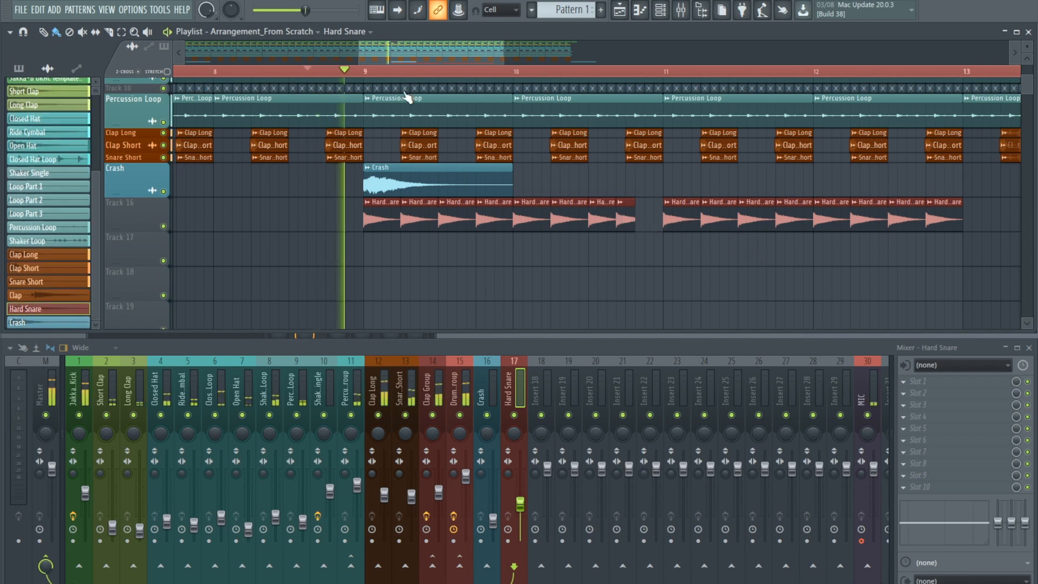
{"action": "left_click_drag", "start_coordinate": [365, 71], "coordinate": [664, 73]}
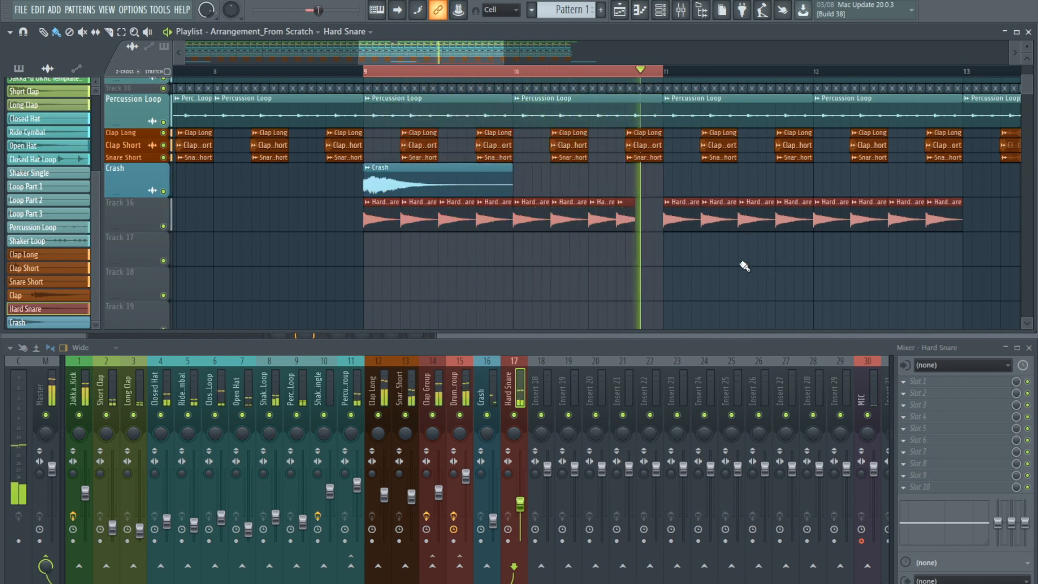
Fill the Hard Snare gap before bar 11 and repeat the same faster ending in bar 12, and stop playback
{"action": "left_click", "coordinate": [649, 226]}
{"action": "left_click_drag", "start_coordinate": [633, 223], "coordinate": [941, 213]}
{"action": "left_click_drag", "start_coordinate": [352, 217], "coordinate": [706, 214]}
{"action": "mouse_move", "coordinate": [414, 215]}
{"action": "left_mouse_down"}
{"action": "mouse_move", "coordinate": [259, 213]}
{"action": "mouse_move", "coordinate": [716, 213]}
{"action": "left_mouse_up"}
{"action": "key", "text": "space"}
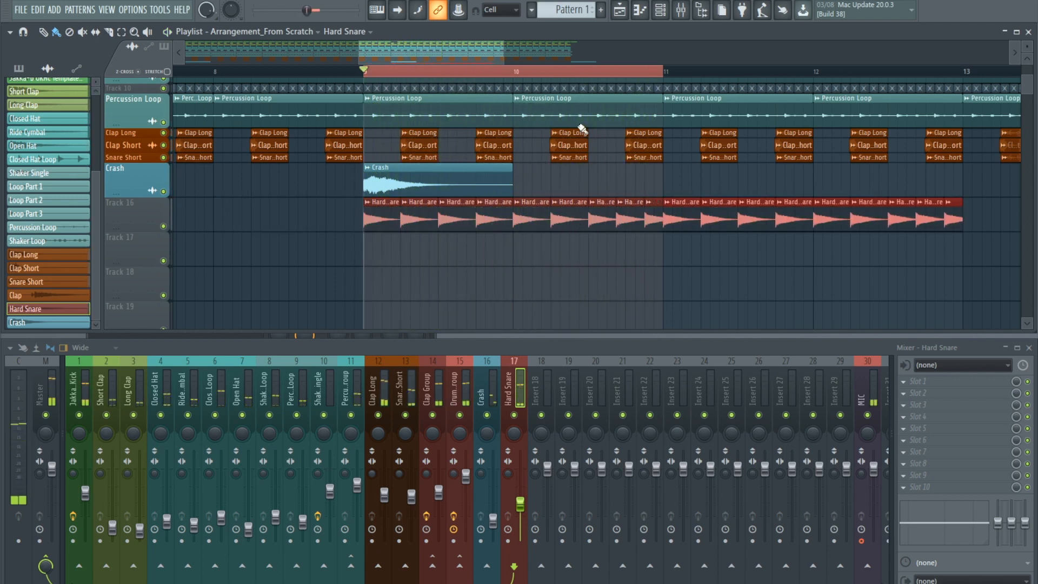
Set the time selection from bar 9 through bar 16 and play that section
{"action": "left_click_drag", "start_coordinate": [499, 61], "coordinate": [674, 55]}
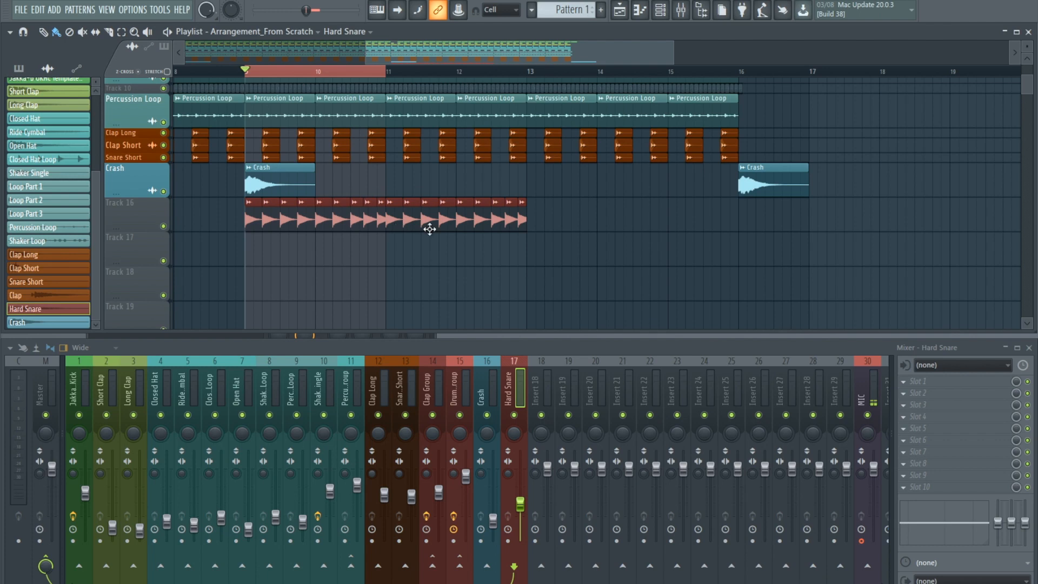
{"action": "left_click_drag", "start_coordinate": [387, 78], "coordinate": [814, 100]}
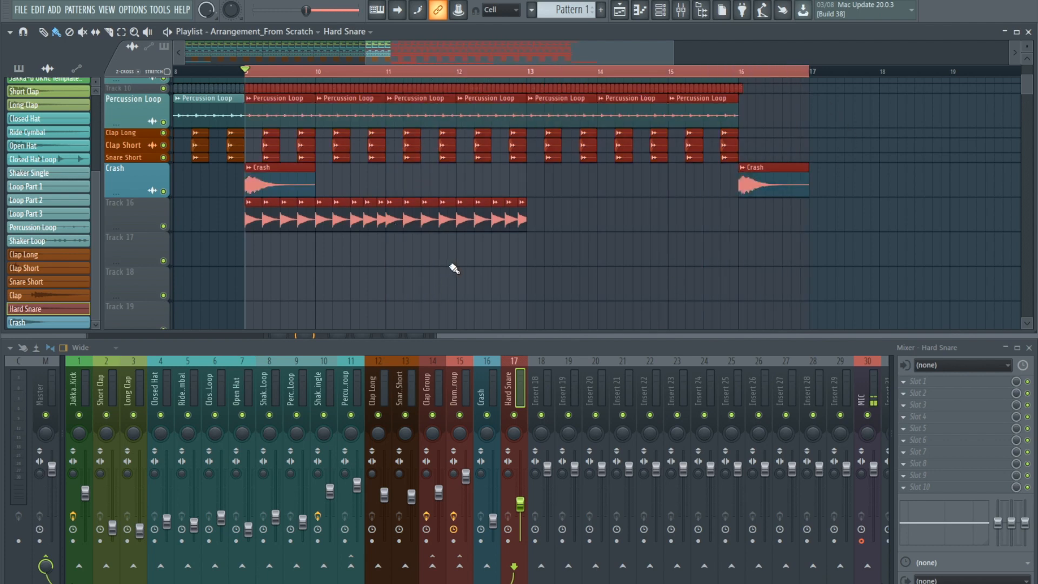
{"action": "left_click", "coordinate": [366, 99]}
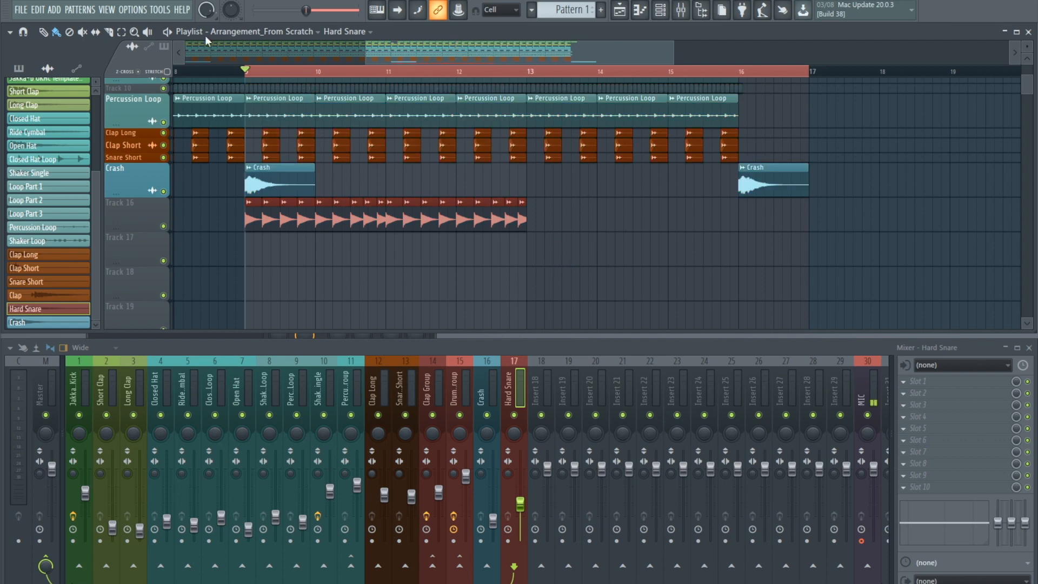
{"action": "key", "text": "space"}
{"action": "key", "text": "space"}
Fill bar 13 with faster Hard Snare hits and play back the snare roll
{"action": "scroll", "coordinate": [573, 225], "scroll_direction": "up", "scroll_amount": 3, "text": "ctrl"}
{"action": "left_click_drag", "start_coordinate": [508, 225], "coordinate": [611, 227]}
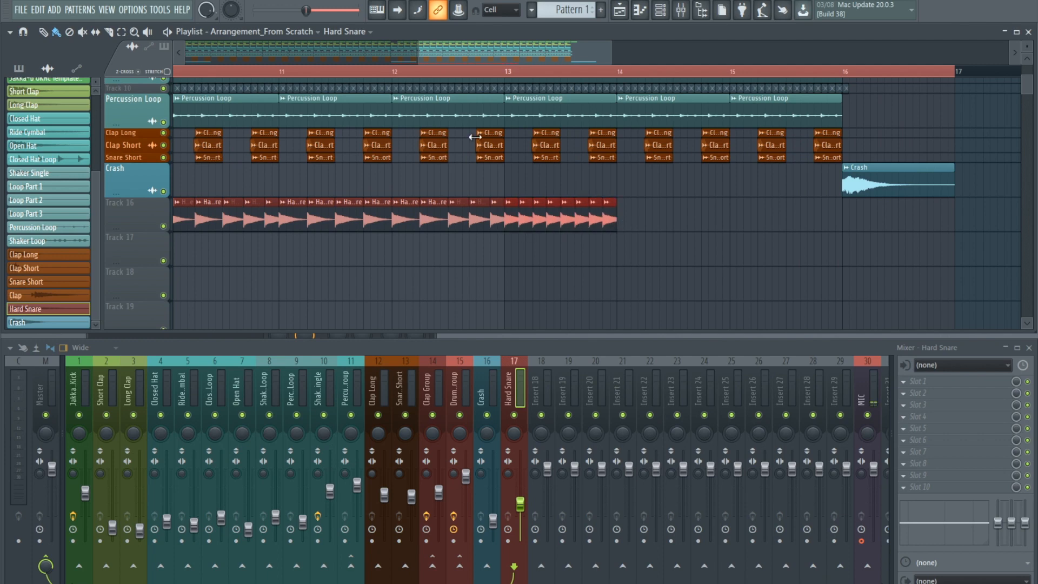
{"action": "key", "text": "space"}
{"action": "left_click_drag", "start_coordinate": [457, 53], "coordinate": [445, 70]}
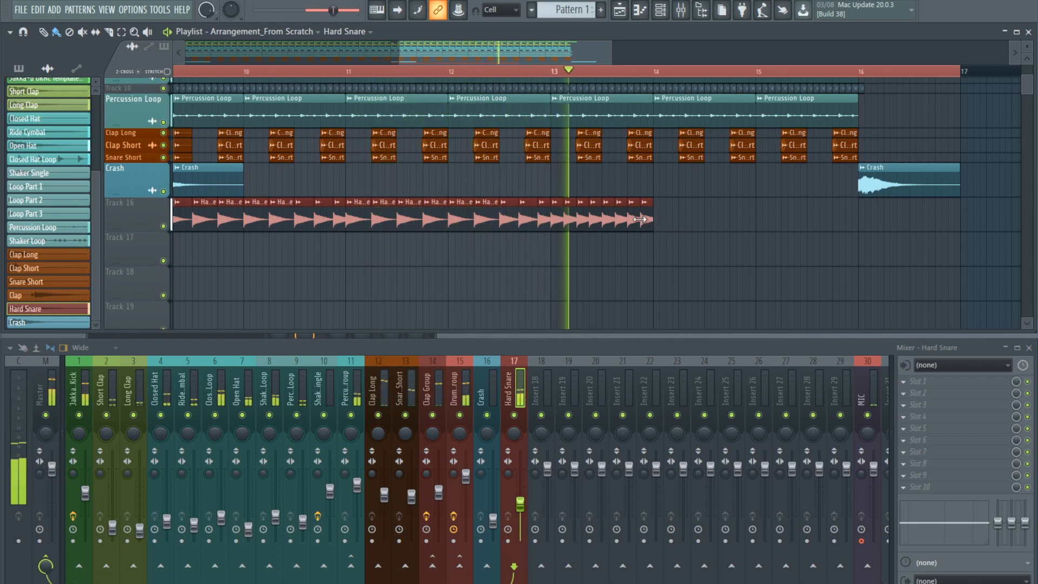
Continue the Hard Snare roll through bar 14 with a quicker ending, and fill bar 15 with even faster hits up to bar 16
{"action": "key", "text": "space"}
{"action": "scroll", "coordinate": [642, 220], "scroll_direction": "up", "scroll_amount": 2}
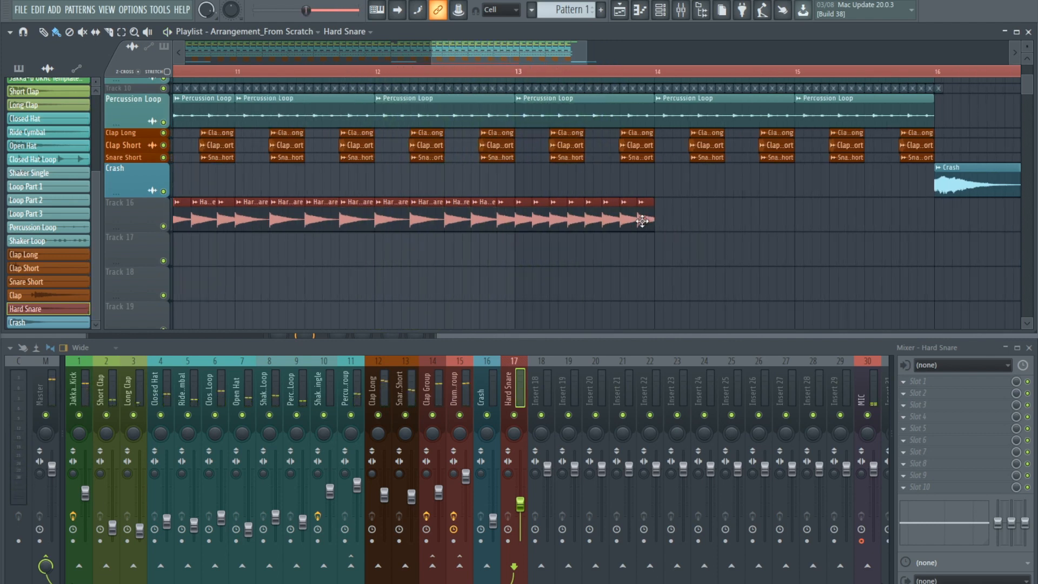
{"action": "scroll", "coordinate": [642, 220], "scroll_direction": "up", "scroll_amount": 1}
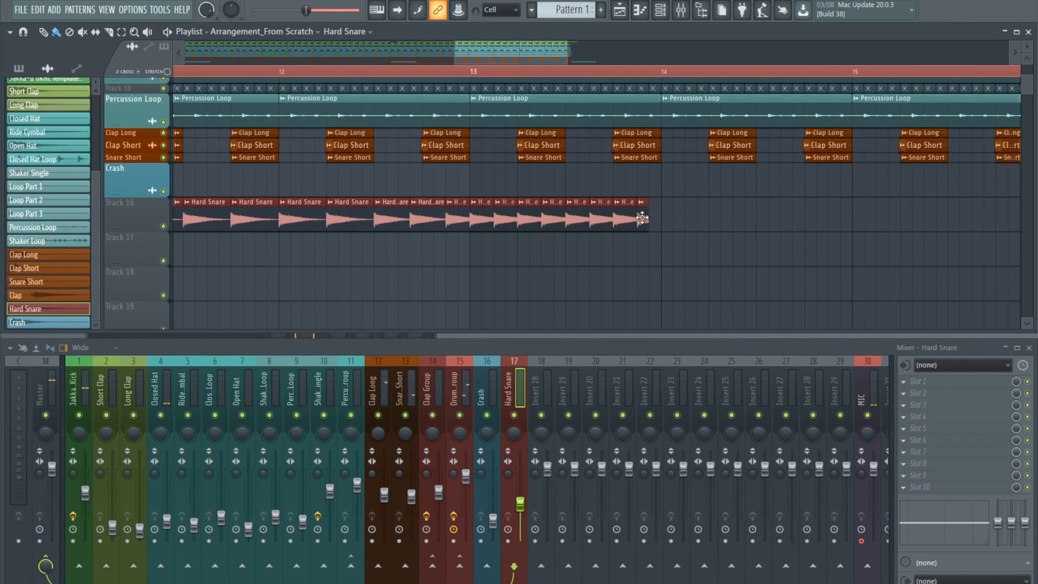
{"action": "left_click_drag", "start_coordinate": [648, 219], "coordinate": [661, 224]}
{"action": "left_click_drag", "start_coordinate": [487, 216], "coordinate": [361, 227]}
{"action": "left_click_drag", "start_coordinate": [274, 218], "coordinate": [1020, 219]}
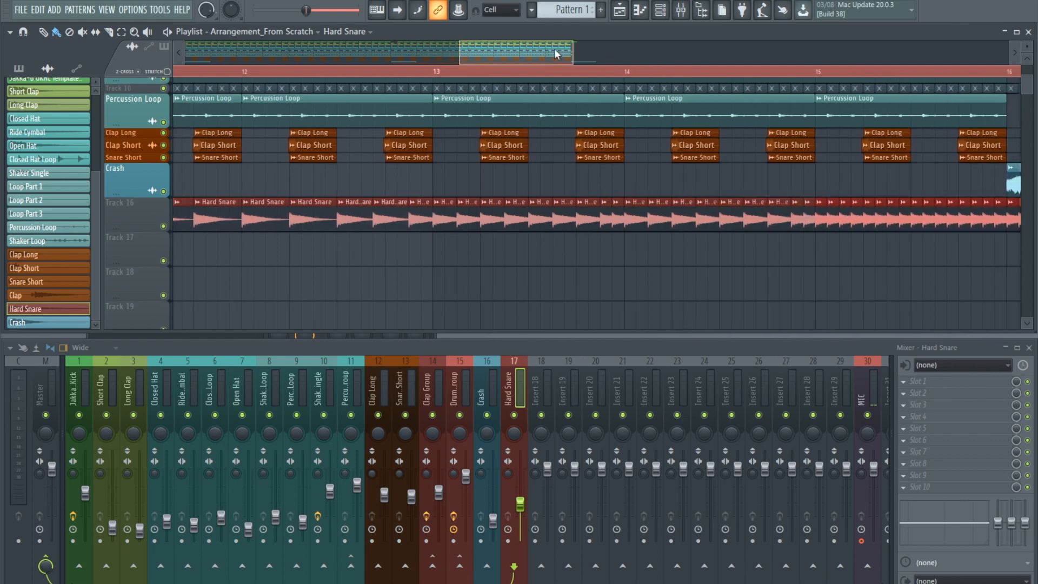
{"action": "left_click_drag", "start_coordinate": [554, 49], "coordinate": [604, 61]}
{"action": "left_click_drag", "start_coordinate": [759, 224], "coordinate": [714, 222]}
Play the complete Hard Snare build-up from bar 9 and shorten the time selection to about bar 16
{"action": "key", "text": "space"}
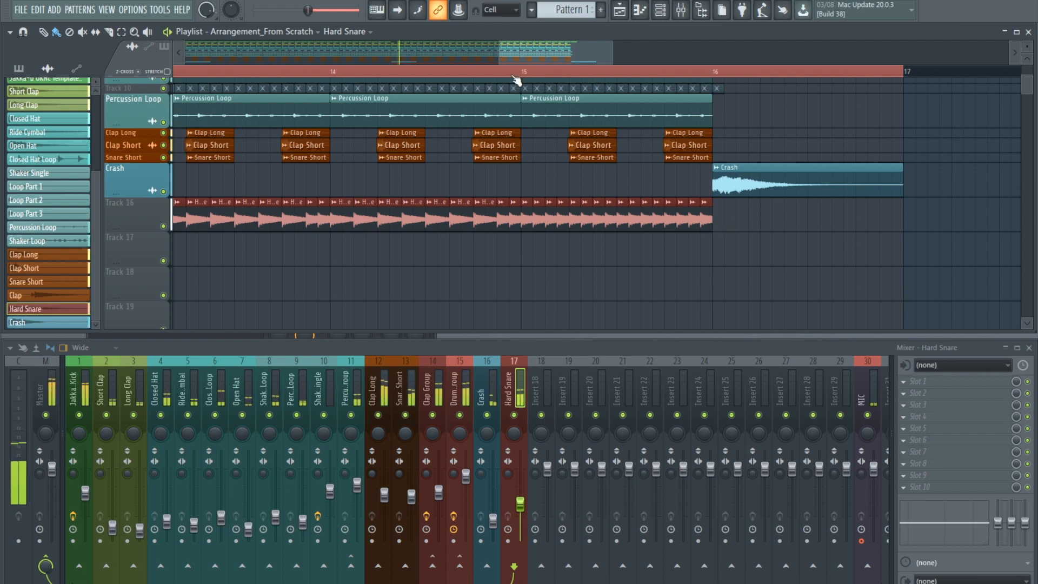
{"action": "left_click_drag", "start_coordinate": [501, 51], "coordinate": [287, 52]}
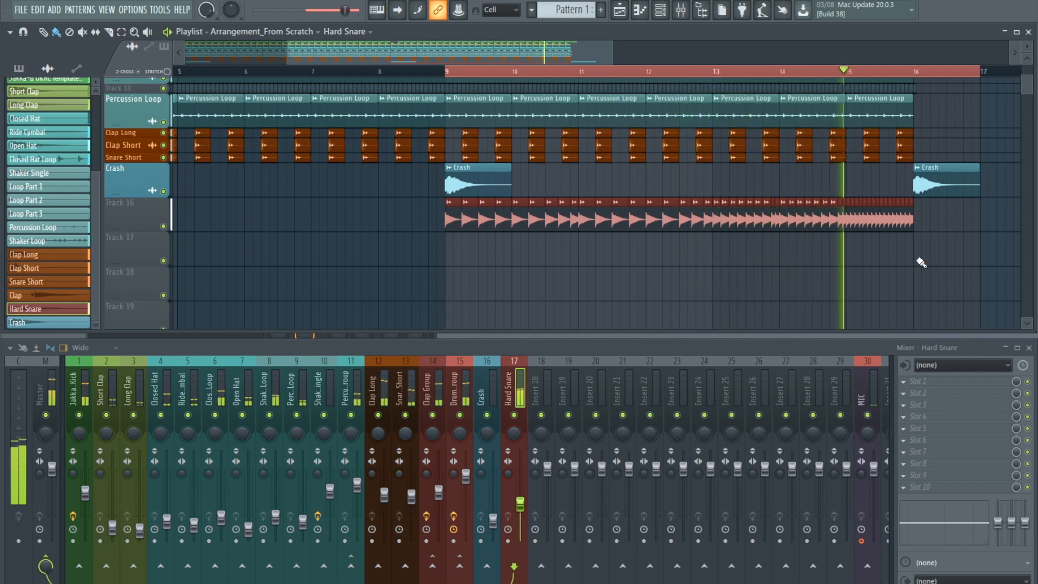
{"action": "left_click_drag", "start_coordinate": [980, 72], "coordinate": [902, 78]}
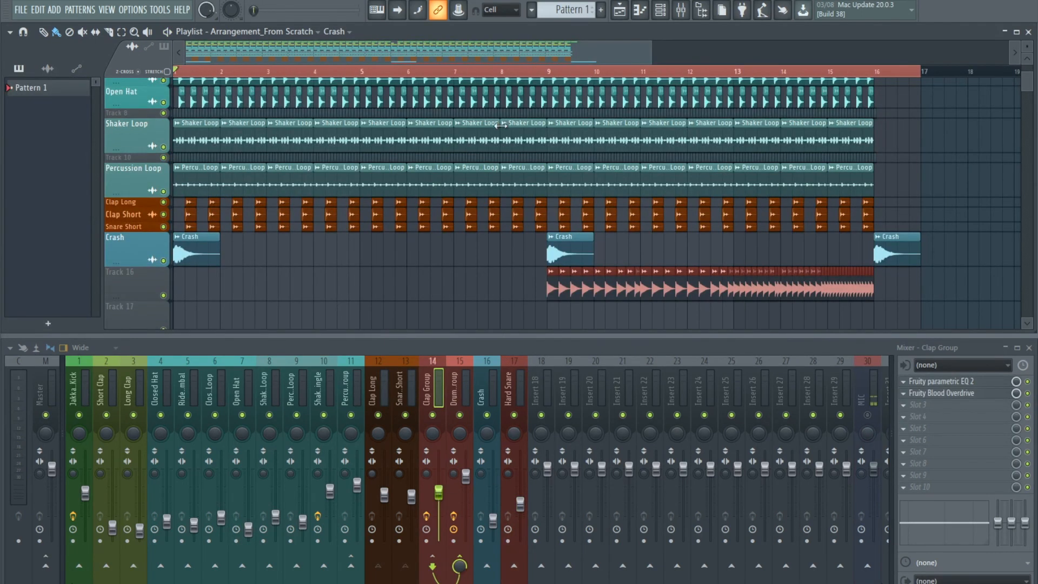
Play the arrangement from late in bar 6 and lower the Clap Group mixer fader slightly
{"action": "left_click", "coordinate": [453, 72]}
{"action": "key", "text": "space"}
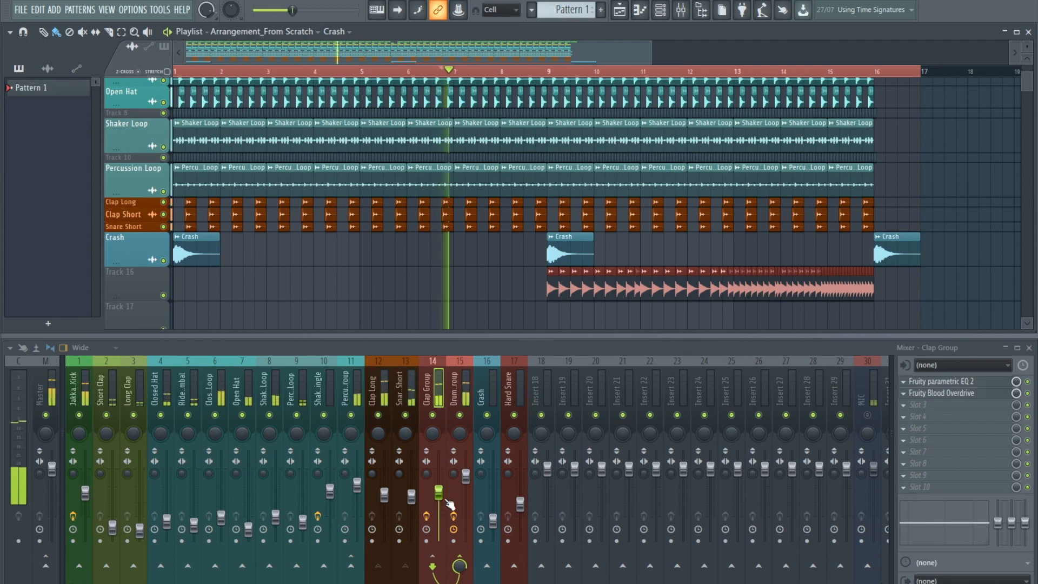
{"action": "left_click_drag", "start_coordinate": [440, 491], "coordinate": [440, 504]}
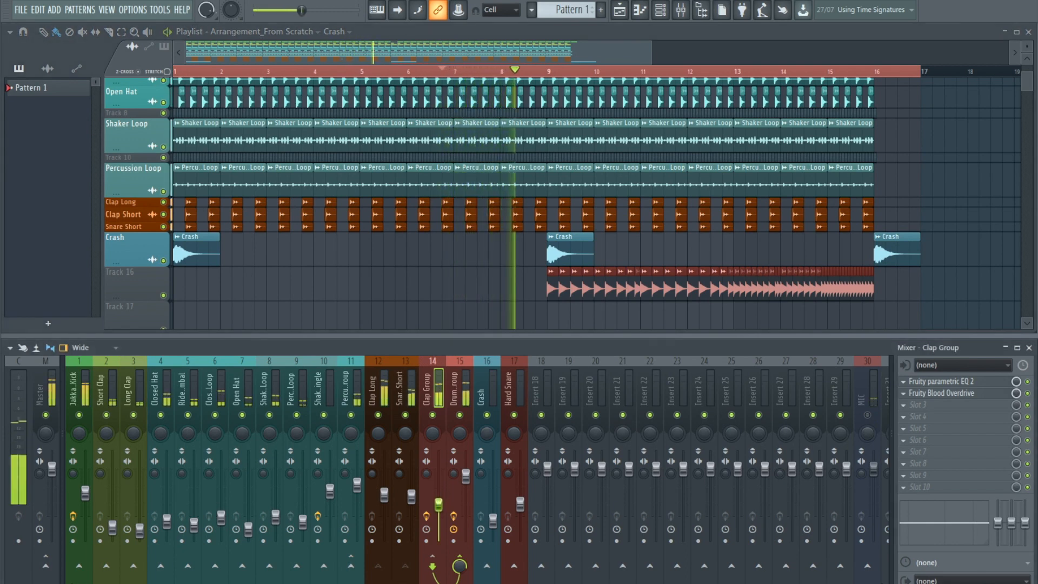
{"action": "left_click_drag", "start_coordinate": [439, 506], "coordinate": [439, 515]}
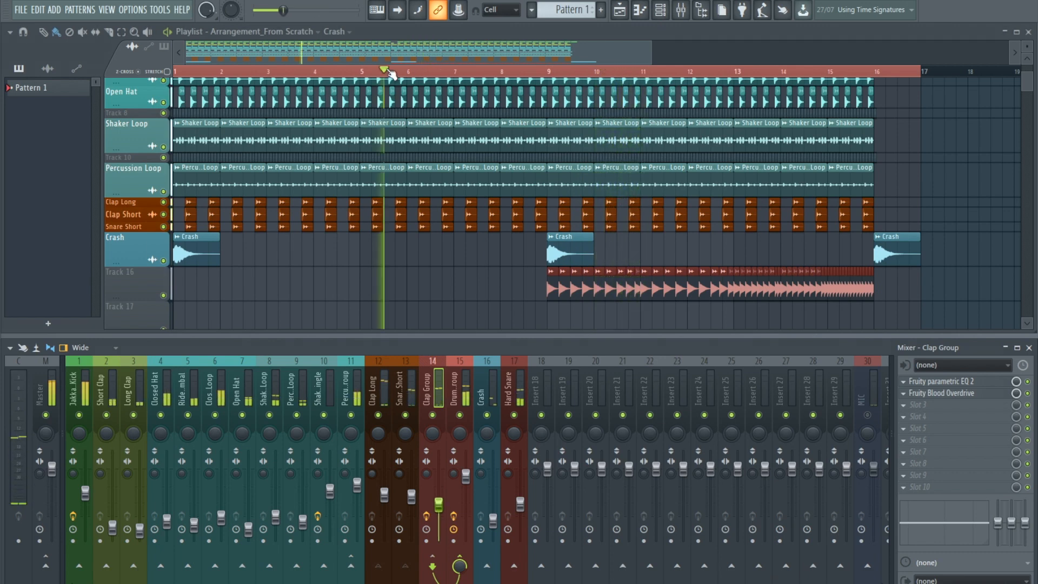
Play the arrangement from partway through bar 8 into the snare build-up and select the Open Hat mixer track
{"action": "left_click", "coordinate": [519, 72]}
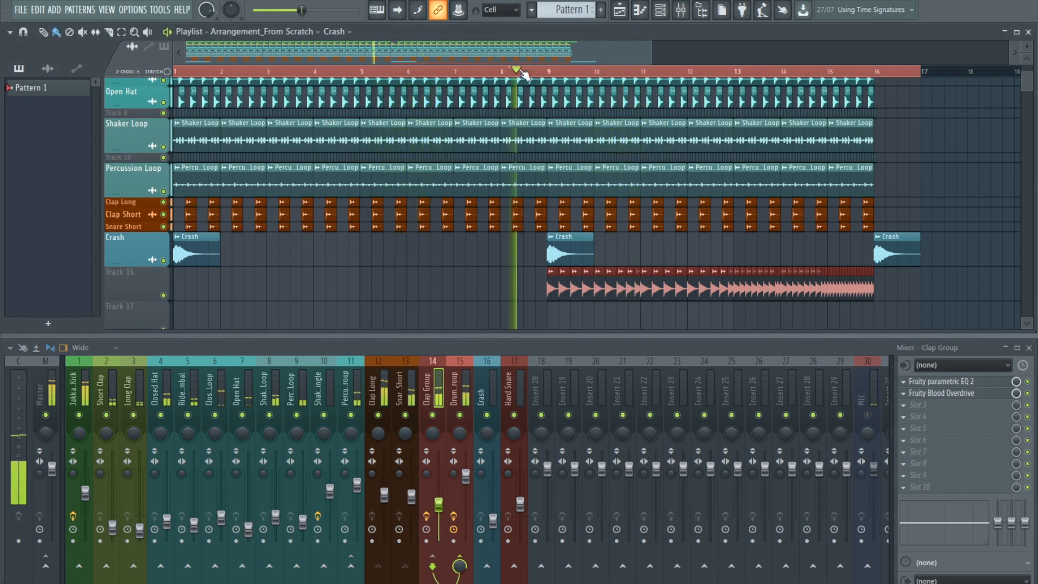
{"action": "left_click", "coordinate": [249, 527]}
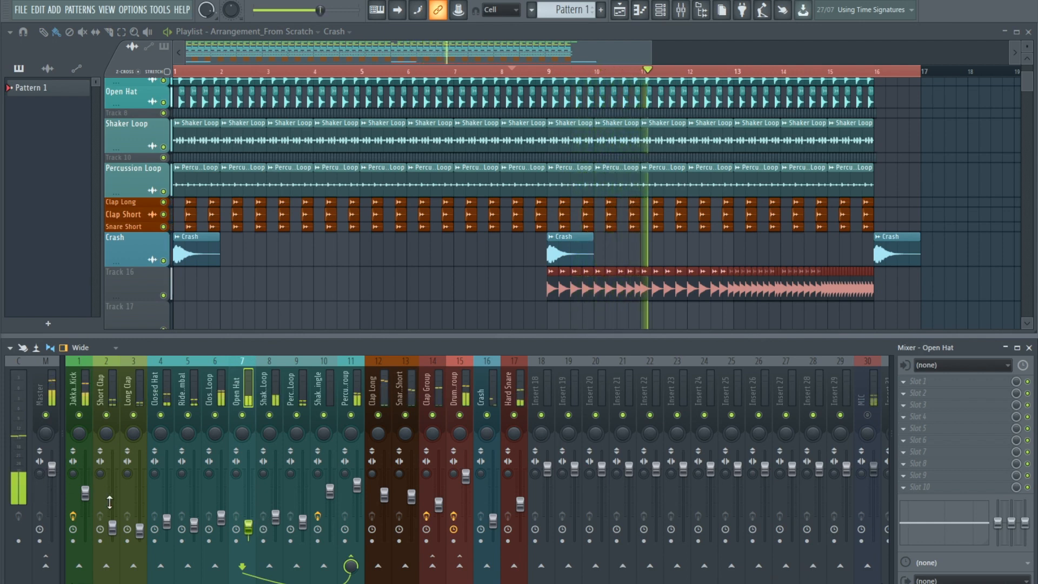
{"action": "key", "text": "space"}
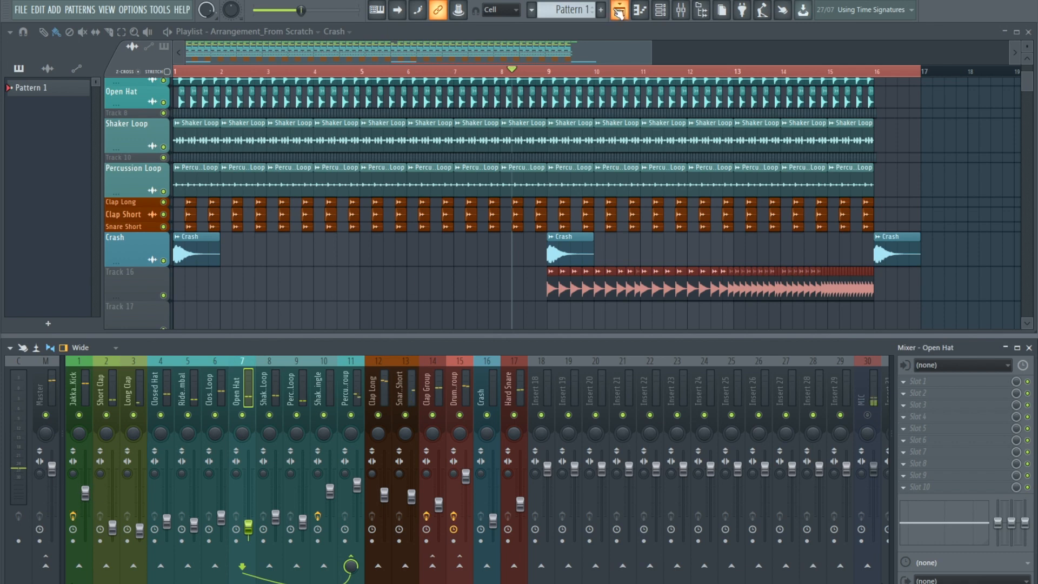
Move the playback position to the middle of bar 15 and extend the playlist time selection to bar 21
{"action": "left_click_drag", "start_coordinate": [652, 54], "coordinate": [816, 76]}
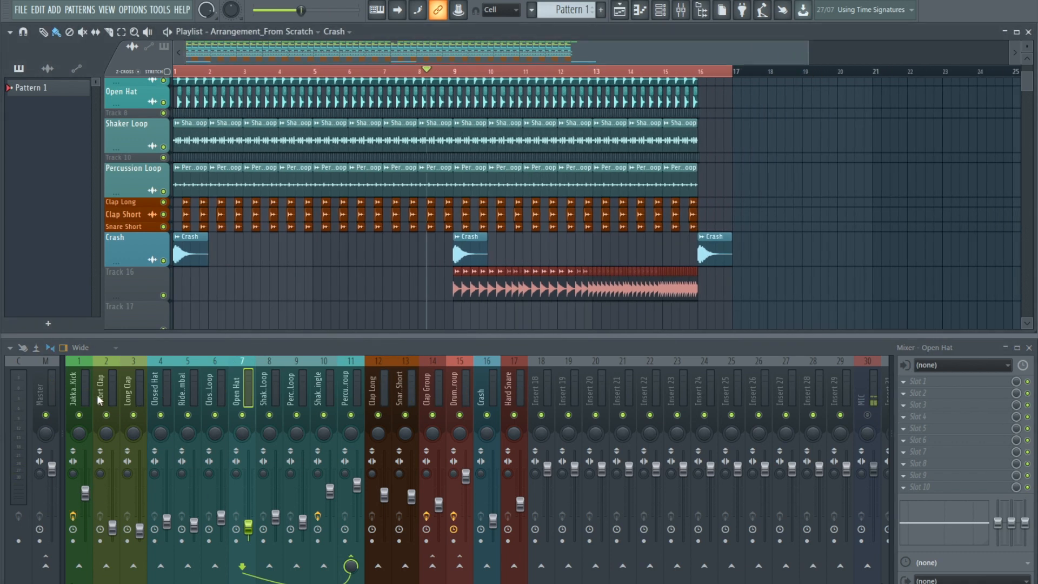
{"action": "left_click", "coordinate": [681, 71]}
{"action": "left_click_drag", "start_coordinate": [744, 78], "coordinate": [874, 86]}
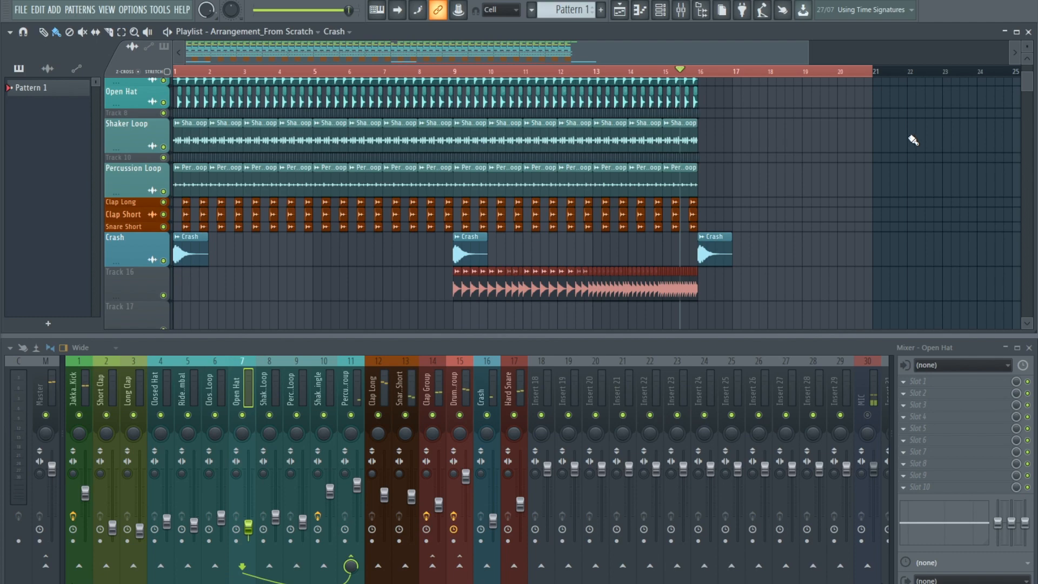
Review the arranged playlist tracks from the kick down to the crashes and the Hard Snare build-up
{"action": "scroll", "coordinate": [895, 169], "scroll_direction": "down", "scroll_amount": 2}
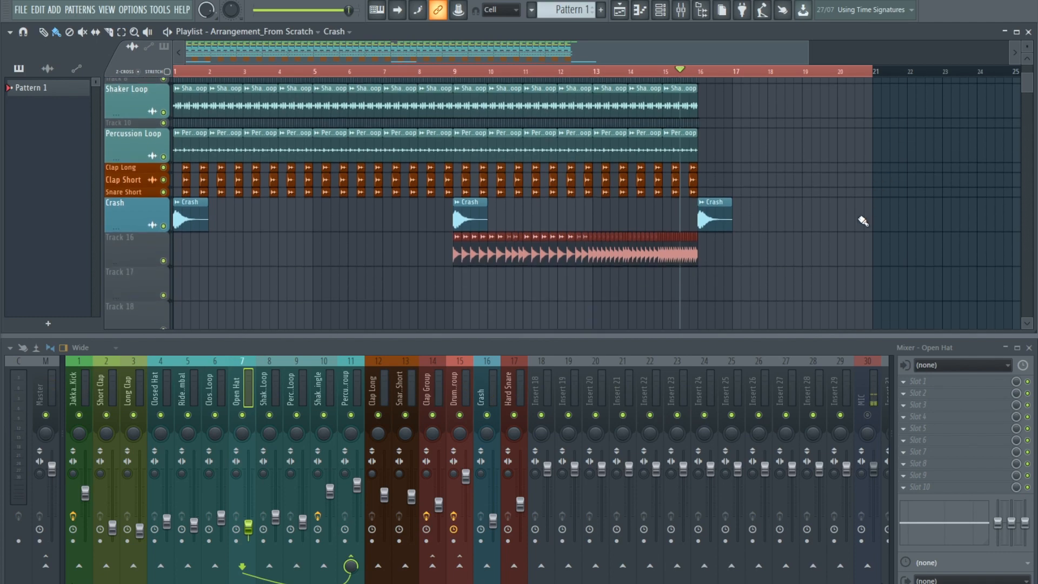
{"action": "scroll", "coordinate": [859, 256], "scroll_direction": "up", "scroll_amount": 6}
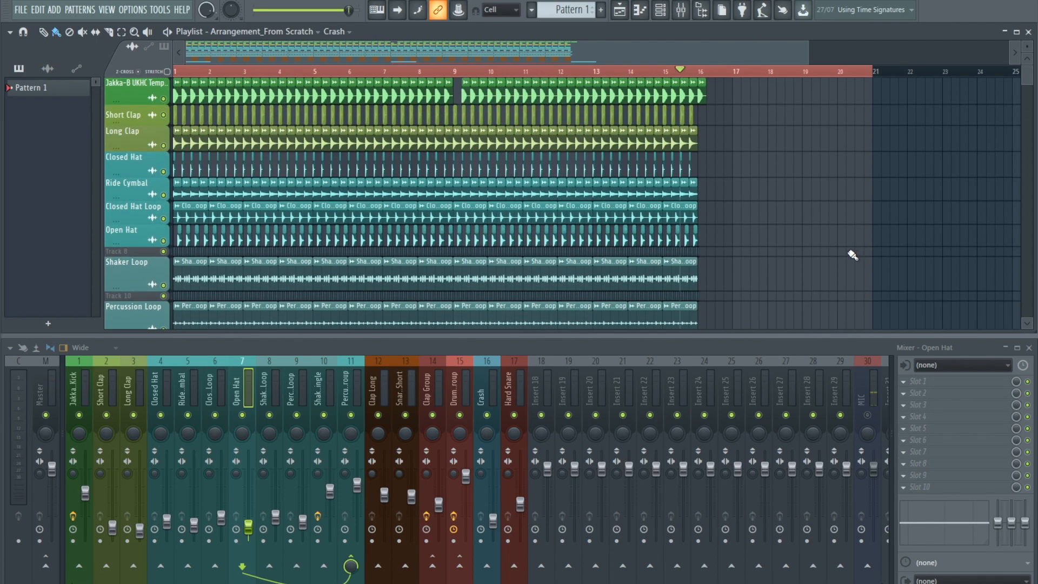
{"action": "scroll", "coordinate": [844, 243], "scroll_direction": "down", "scroll_amount": 6}
{"action": "scroll", "coordinate": [834, 233], "scroll_direction": "up", "scroll_amount": 7}
{"action": "scroll", "coordinate": [835, 235], "scroll_direction": "down", "scroll_amount": 4}
{"action": "scroll", "coordinate": [835, 236], "scroll_direction": "up", "scroll_amount": 5}
{"action": "scroll", "coordinate": [835, 238], "scroll_direction": "down", "scroll_amount": 4}
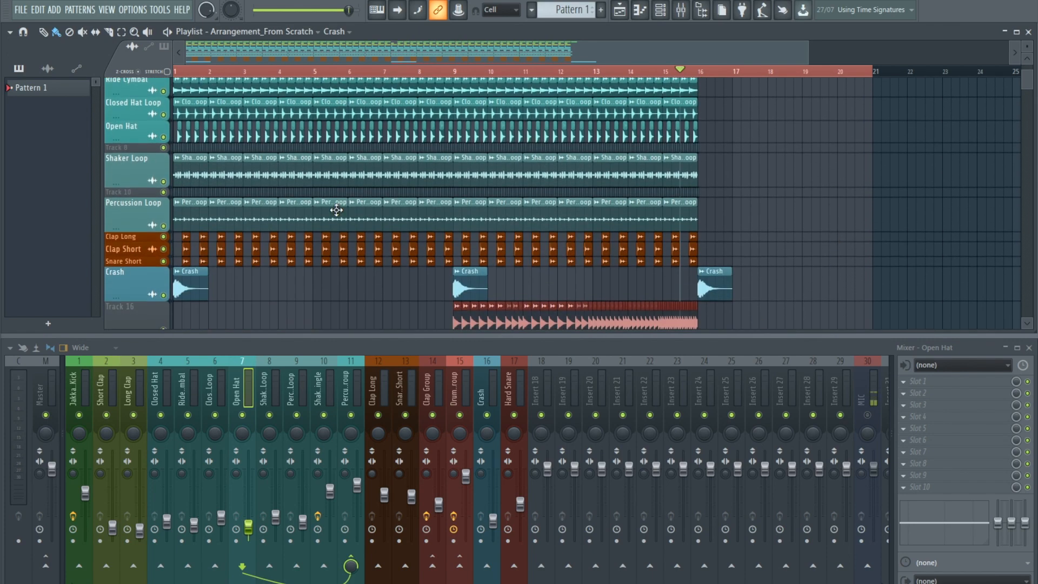
{"action": "scroll", "coordinate": [584, 181], "scroll_direction": "up", "scroll_amount": 4}
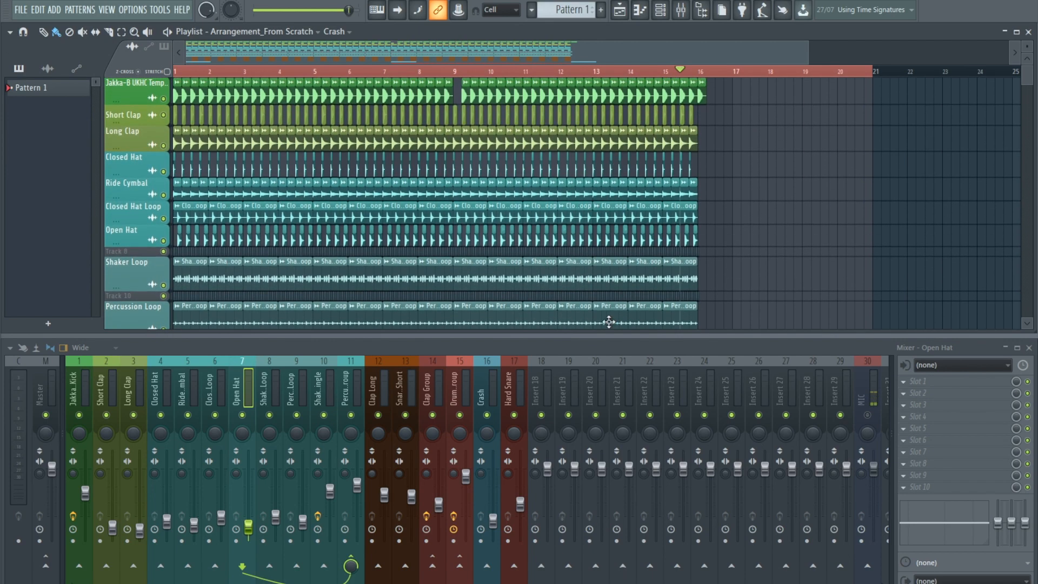
{"action": "scroll", "coordinate": [535, 248], "scroll_direction": "down", "scroll_amount": 4}
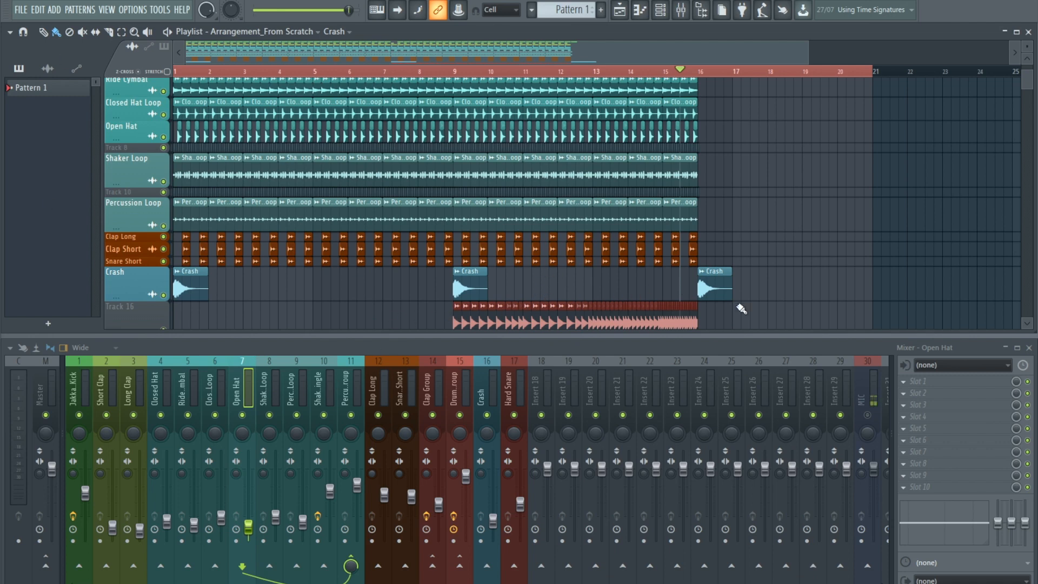
Go through the mixer tracks from Short Clap to Crash one by one, finishing with the Jakka-B kick track selected
{"action": "left_click", "coordinate": [106, 396]}
{"action": "left_click", "coordinate": [135, 397]}
{"action": "left_click", "coordinate": [162, 397]}
{"action": "left_click", "coordinate": [195, 396]}
{"action": "left_click", "coordinate": [220, 400]}
{"action": "left_click", "coordinate": [238, 398]}
{"action": "left_click", "coordinate": [266, 394]}
{"action": "left_click", "coordinate": [294, 398]}
{"action": "left_click", "coordinate": [321, 399]}
{"action": "left_click", "coordinate": [379, 398]}
{"action": "left_click", "coordinate": [435, 398]}
{"action": "left_click", "coordinate": [488, 397]}
{"action": "left_click", "coordinate": [270, 398]}
{"action": "left_click", "coordinate": [136, 397]}
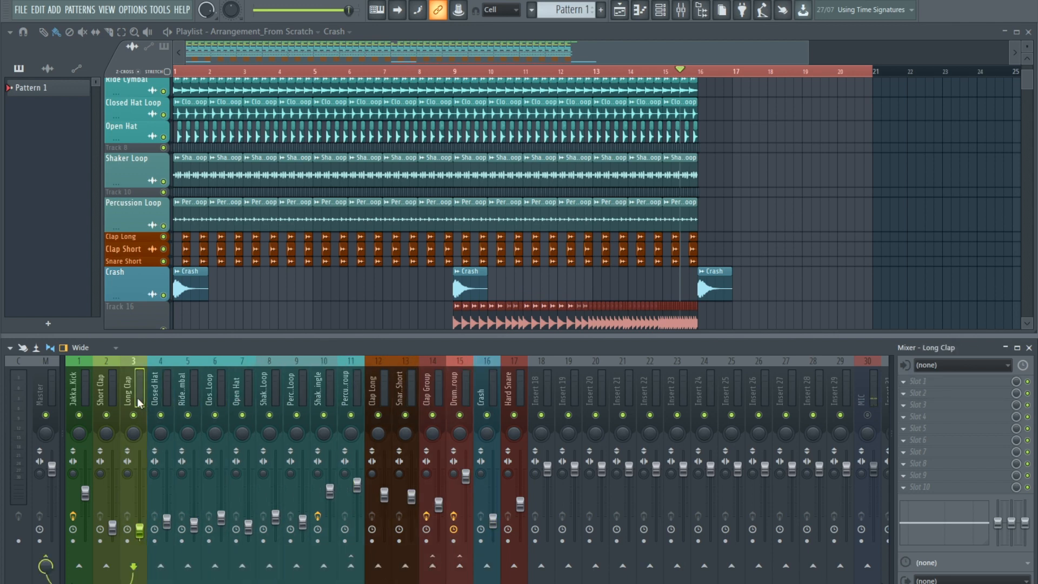
{"action": "left_click", "coordinate": [80, 398]}
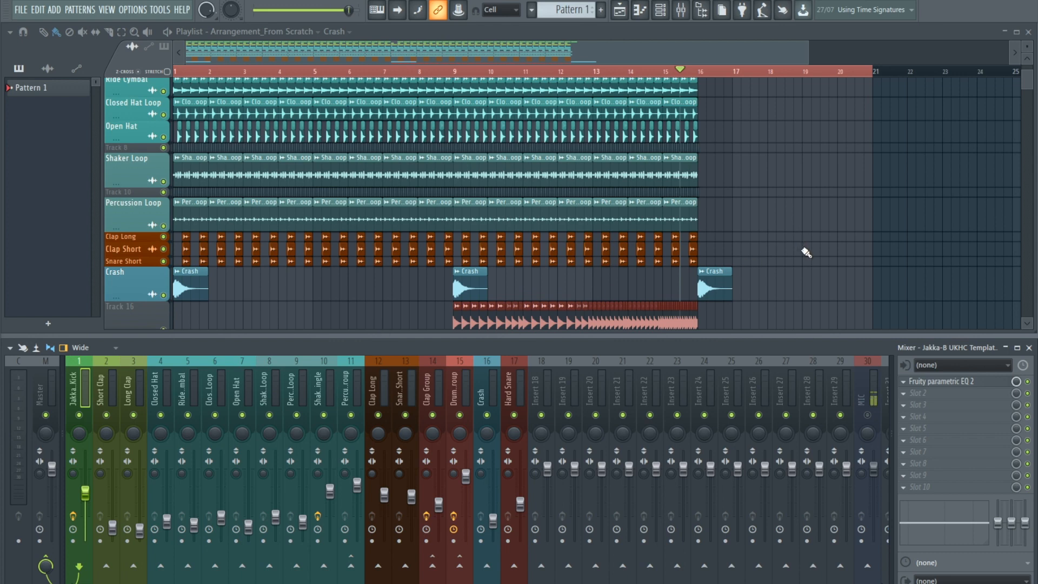
{"action": "scroll", "coordinate": [806, 252], "scroll_direction": "up", "scroll_amount": 5}
{"action": "scroll", "coordinate": [806, 253], "scroll_direction": "down", "scroll_amount": 8}
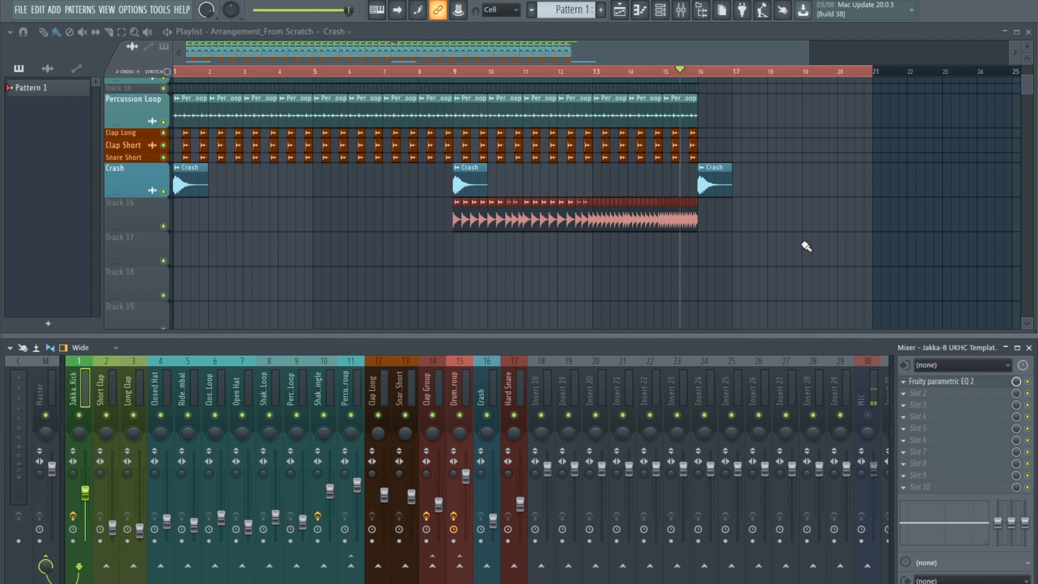
{"action": "scroll", "coordinate": [806, 247], "scroll_direction": "up", "scroll_amount": 6}
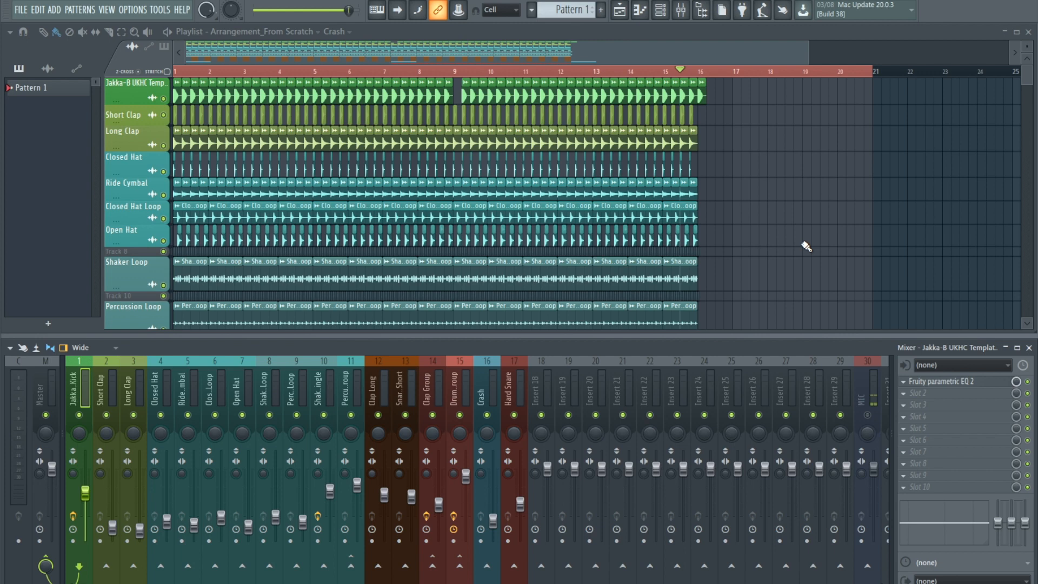
{"action": "scroll", "coordinate": [806, 246], "scroll_direction": "down", "scroll_amount": 5}
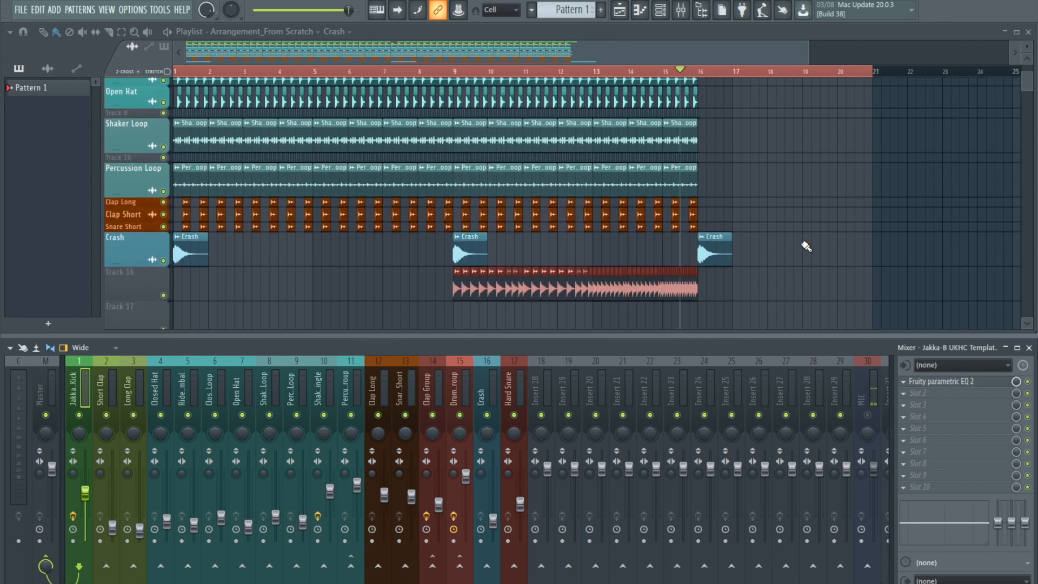